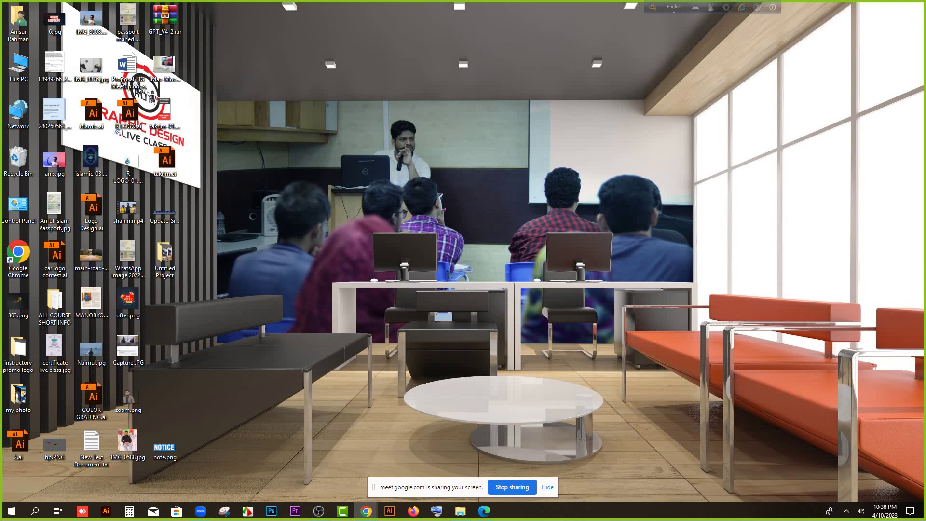
pyautogui.click(389, 511)
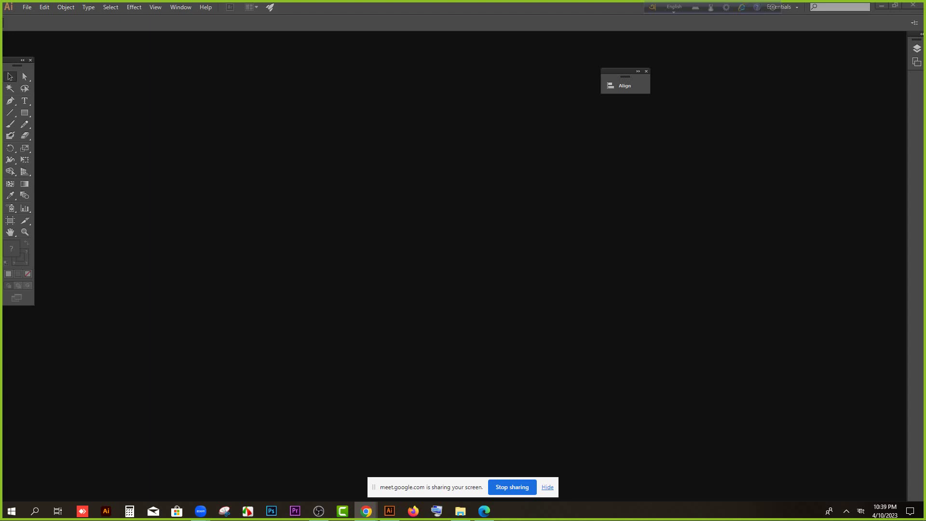
pyautogui.click(880, 7)
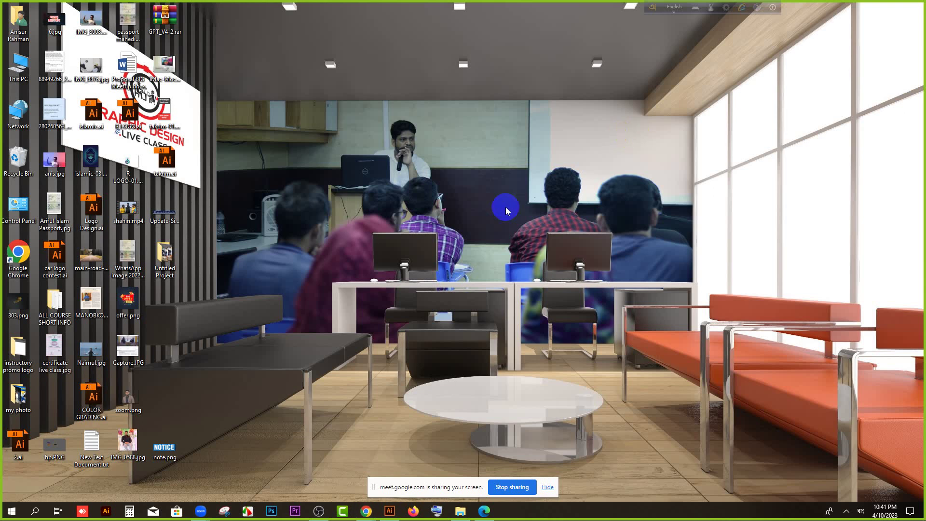
# Switch to a maximized Chrome window and search Google for "id card".
pyautogui.click(390, 511)
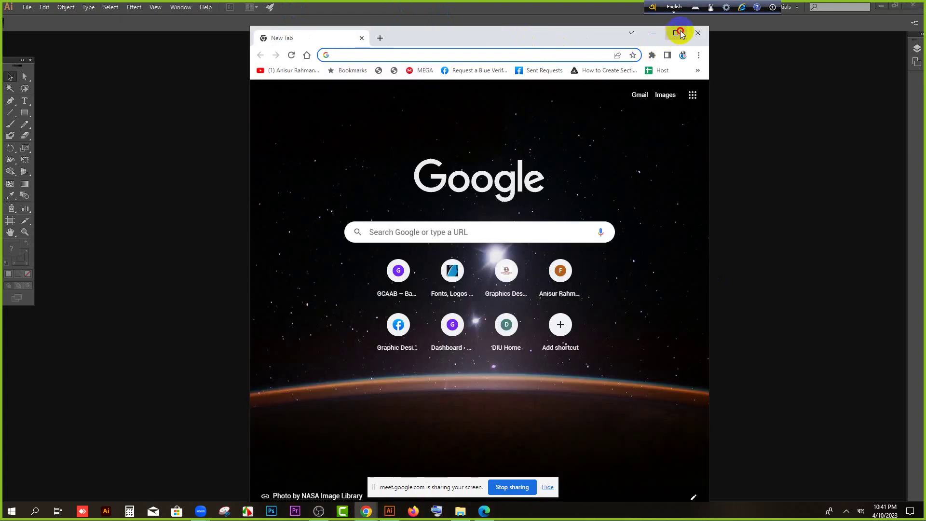
pyautogui.click(681, 30)
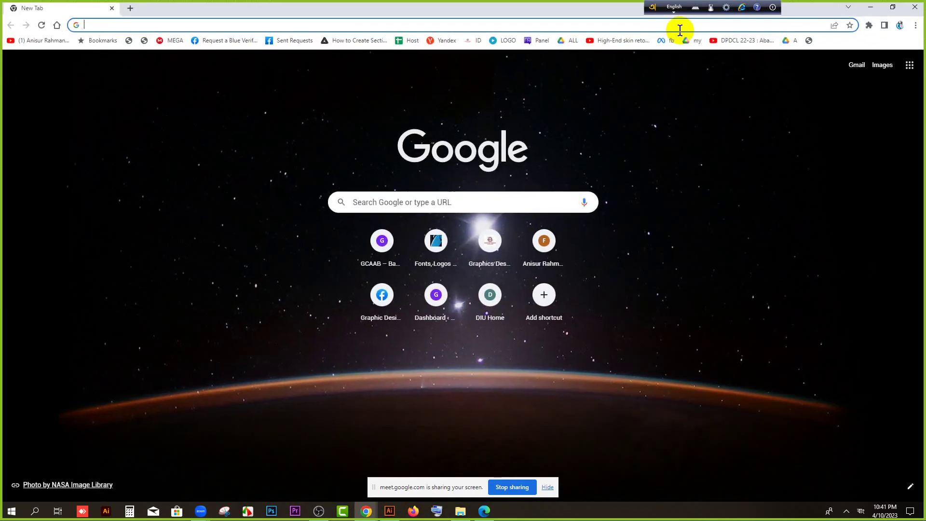
pyautogui.write('google')
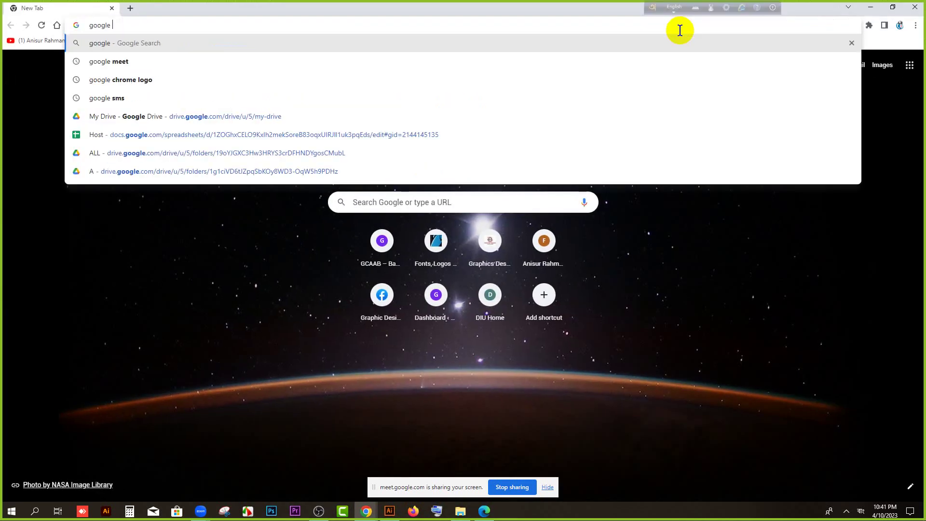
pyautogui.press('BackSpace')
pyautogui.press('BackSpace')
pyautogui.press('BackSpace')
pyautogui.press('BackSpace')
pyautogui.press('BackSpace')
pyautogui.press('BackSpace')
pyautogui.write('id')
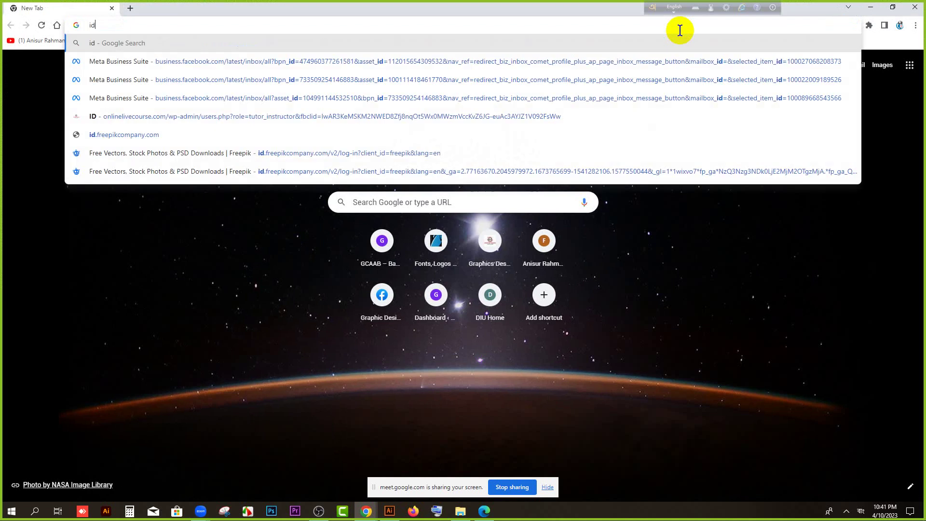
pyautogui.write(' card')
pyautogui.press('Return')
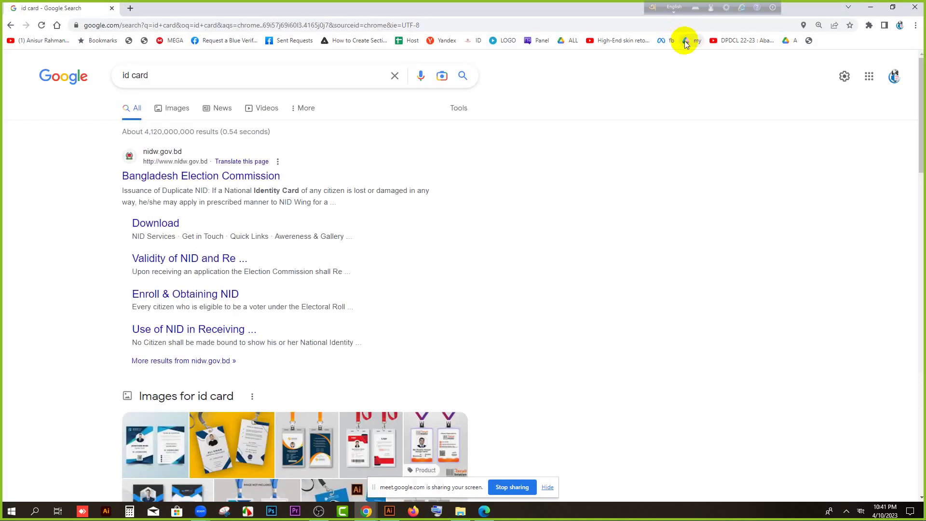
# Show the image results for "id card" and look through the ID card design examples.
pyautogui.click(177, 107)
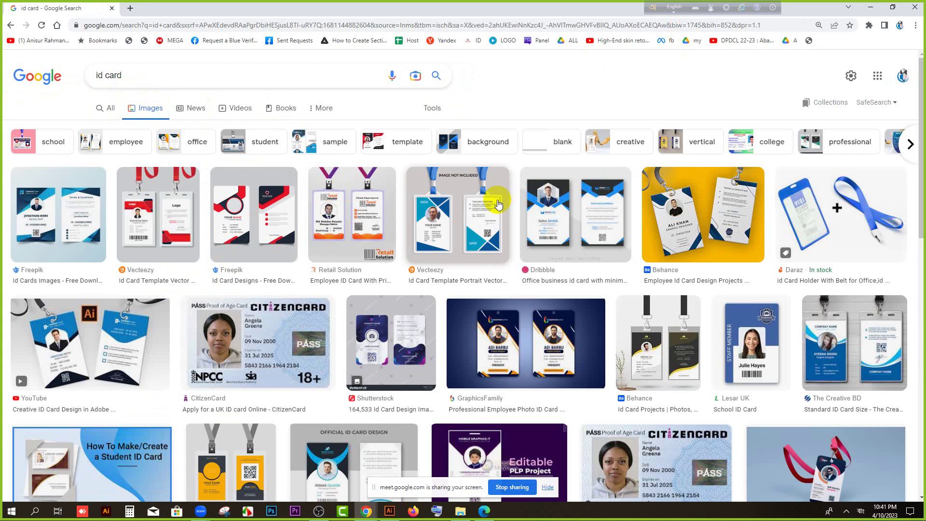
pyautogui.scroll(-2, 499, 204)
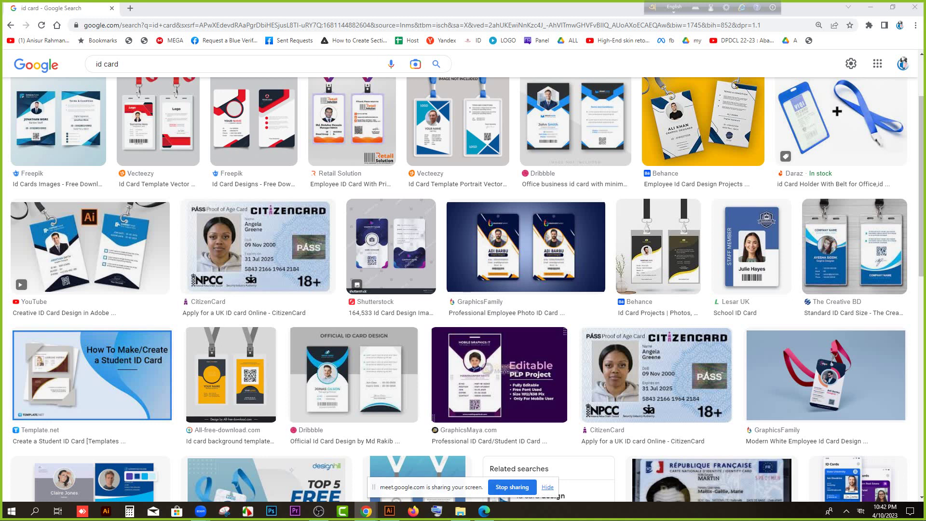
pyautogui.scroll(-2, 533, 364)
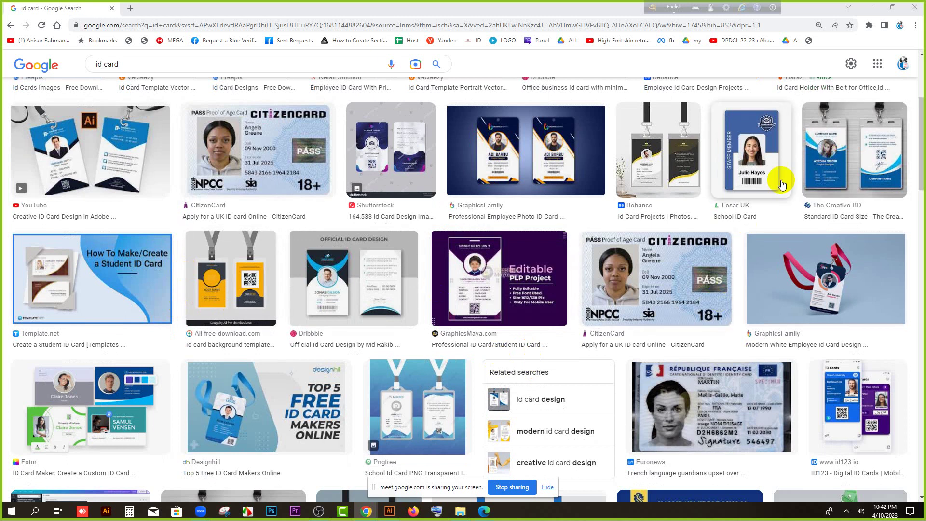
pyautogui.scroll(-4, 868, 284)
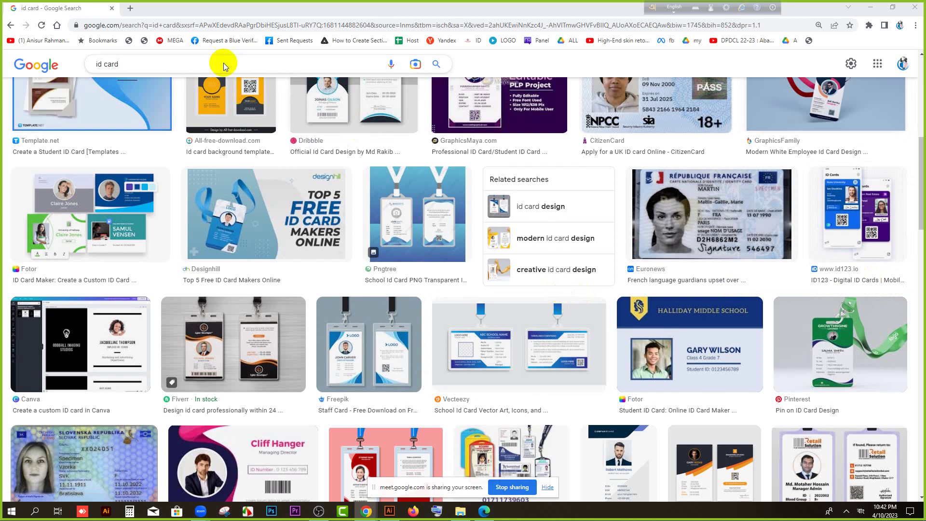
# Open graphicriver.net in a new browser tab.
pyautogui.click(130, 8)
pyautogui.write('gra')
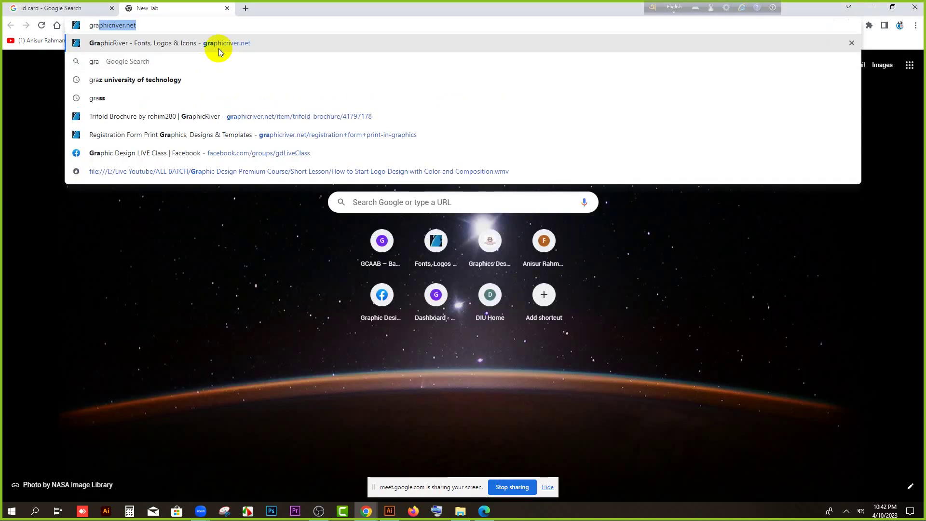
pyautogui.press('Return')
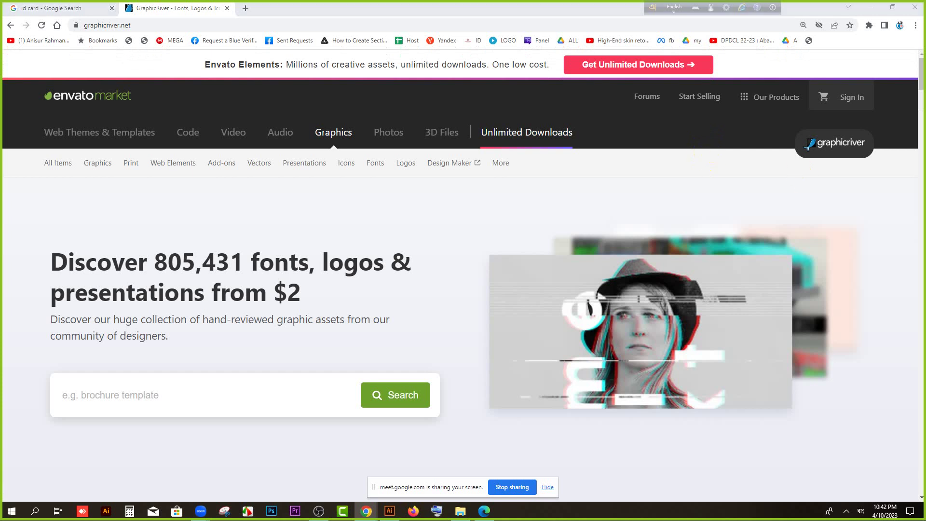
# Search GraphicRiver for "id card" within the Print category.
pyautogui.click(210, 395)
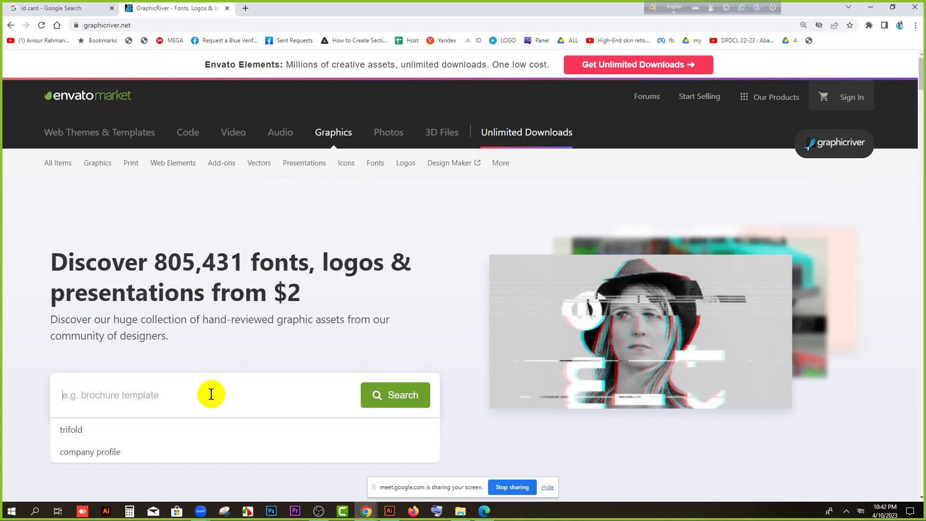
pyautogui.write('id crd')
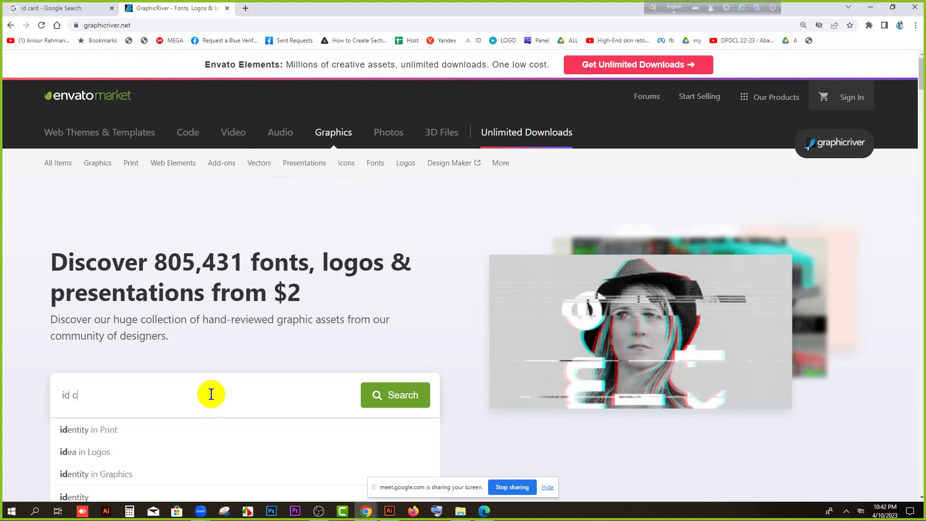
pyautogui.press('BackSpace')
pyautogui.press('BackSpace')
pyautogui.write('ard')
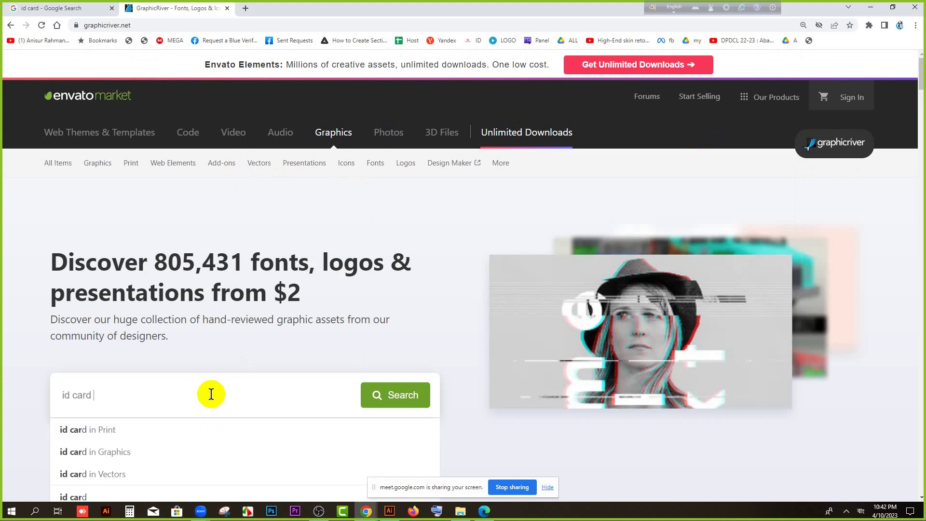
pyautogui.click(107, 437)
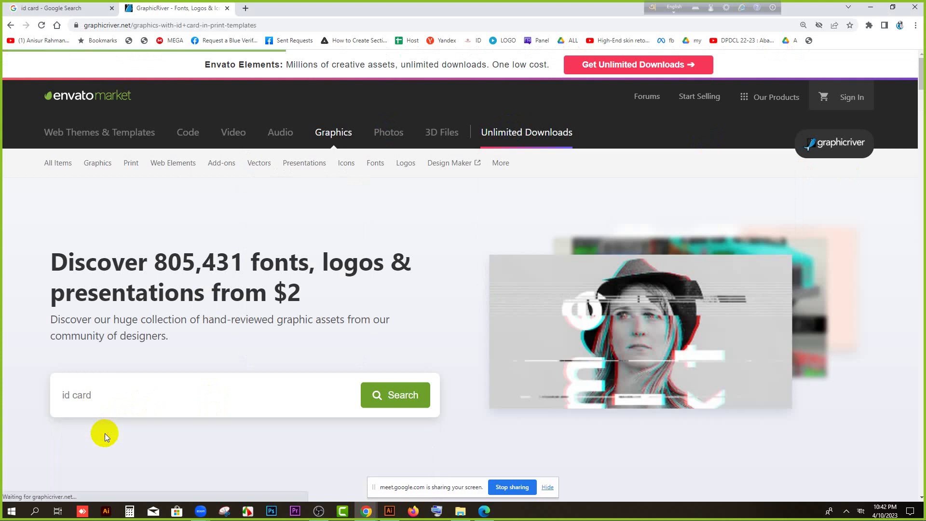
# Browse the GraphicRiver print template results and compare the ID card layouts on offer.
pyautogui.scroll(-10, 557, 407)
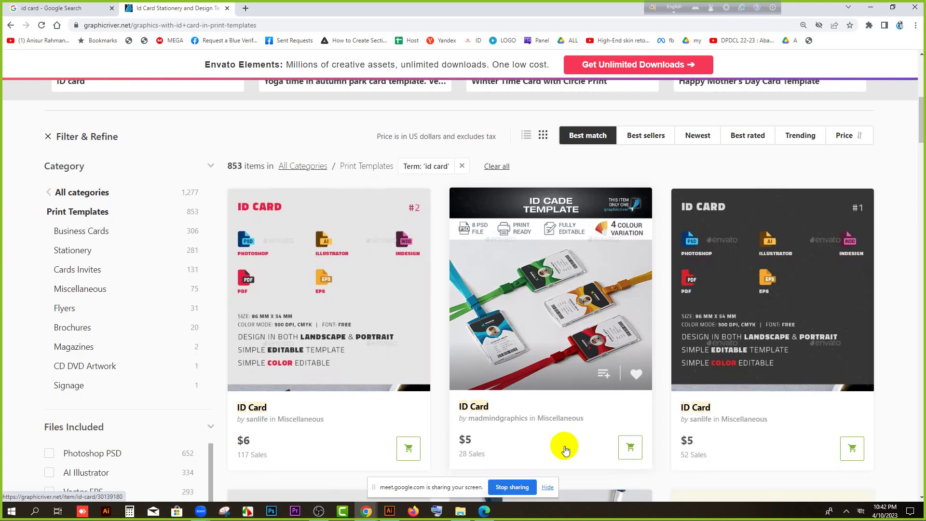
pyautogui.scroll(-4, 637, 366)
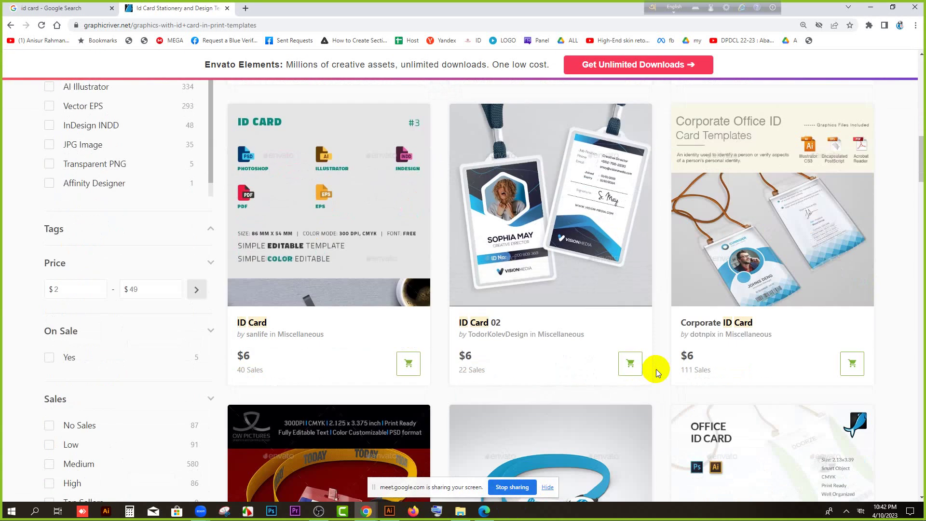
pyautogui.scroll(-5, 653, 372)
pyautogui.scroll(5, 670, 302)
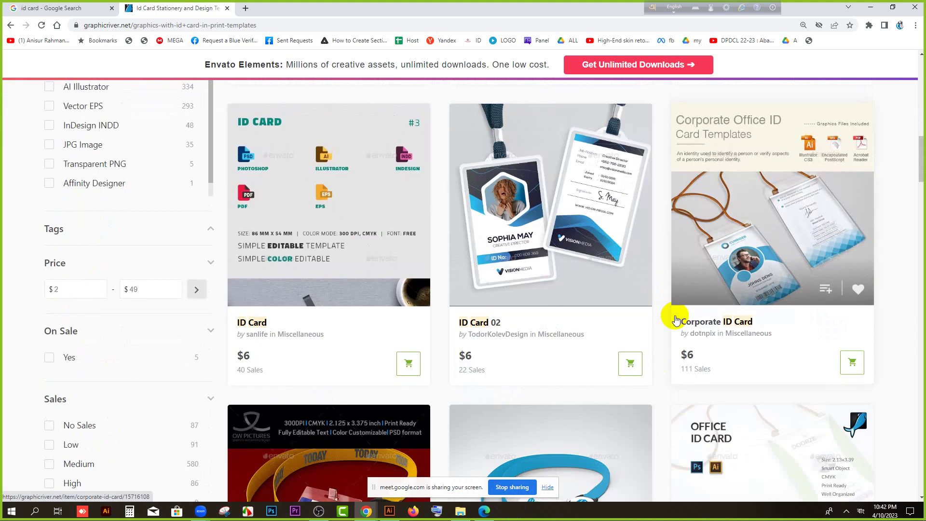
pyautogui.scroll(-7, 683, 319)
pyautogui.scroll(-14, 686, 316)
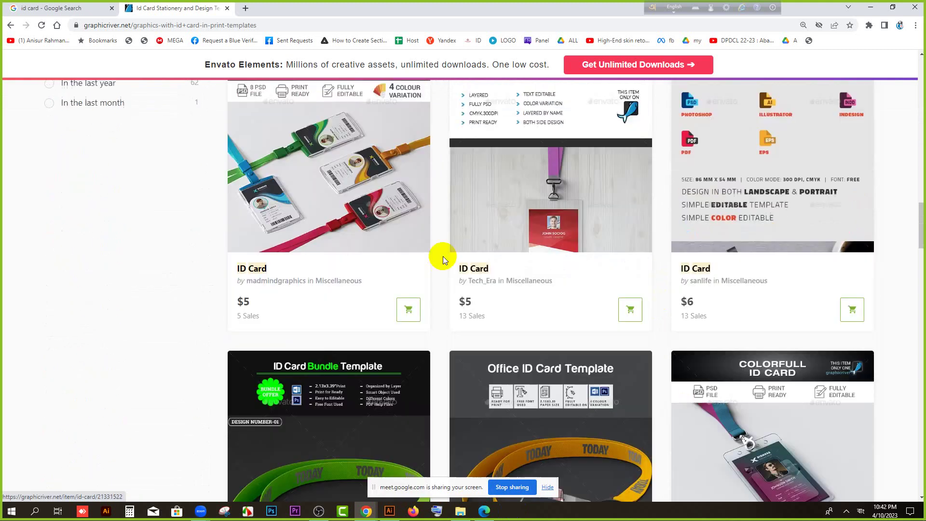
pyautogui.scroll(-10, 635, 267)
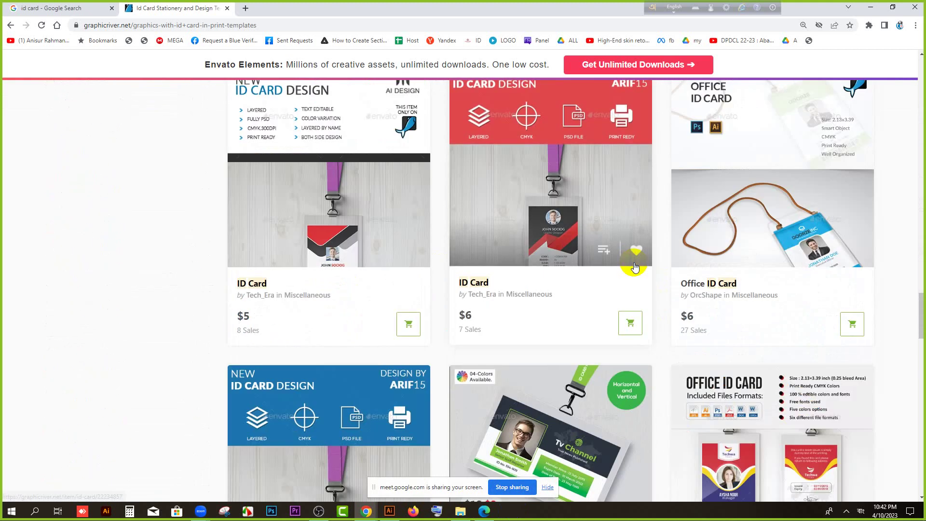
pyautogui.scroll(-4, 635, 266)
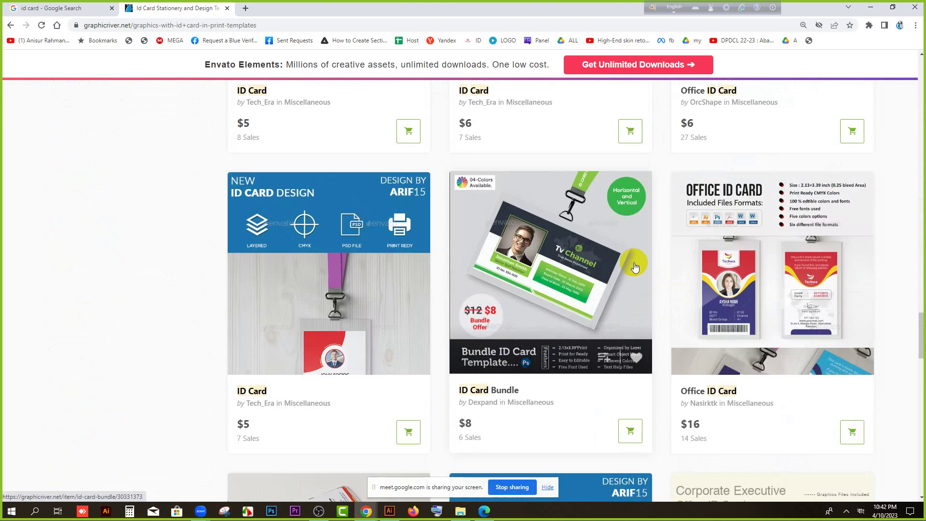
# Open the red-and-white ID card template with the blue header and examine its enlarged preview, item details and print dimensions.
pyautogui.click(356, 321)
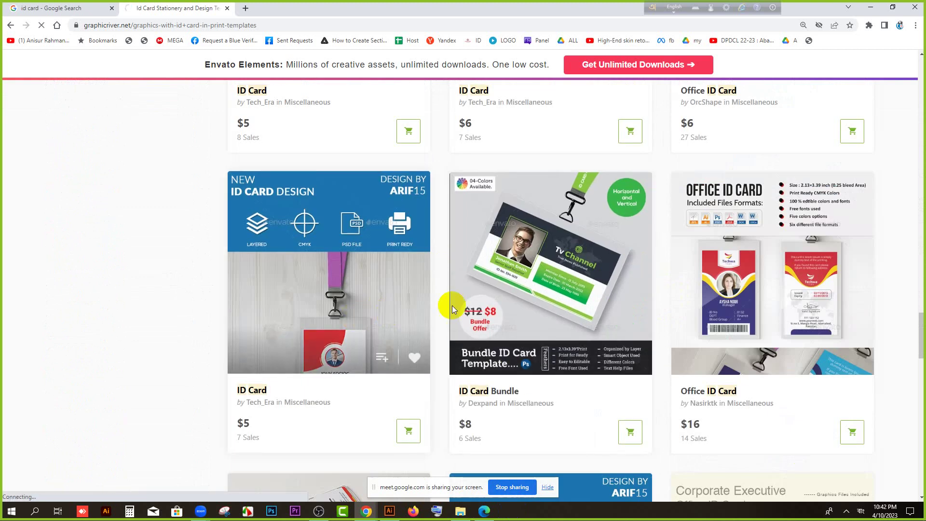
pyautogui.scroll(-10, 519, 277)
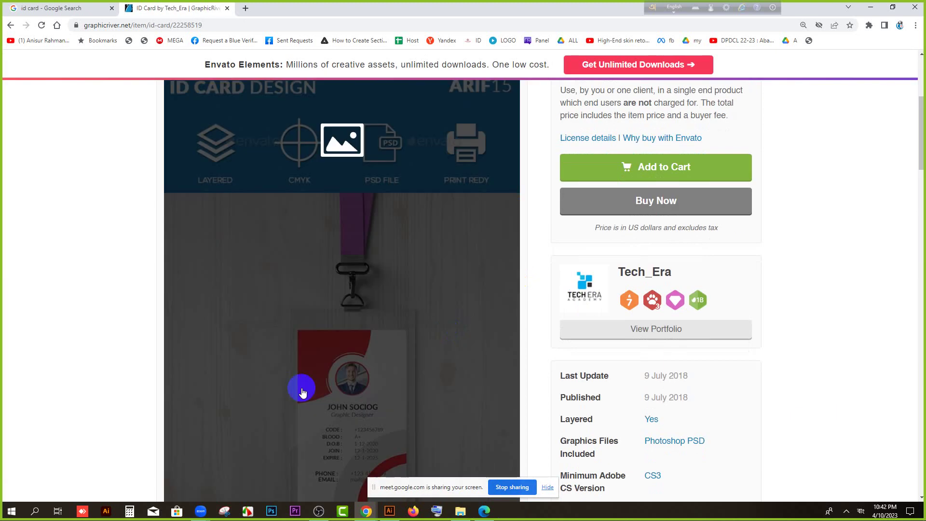
pyautogui.click(353, 180)
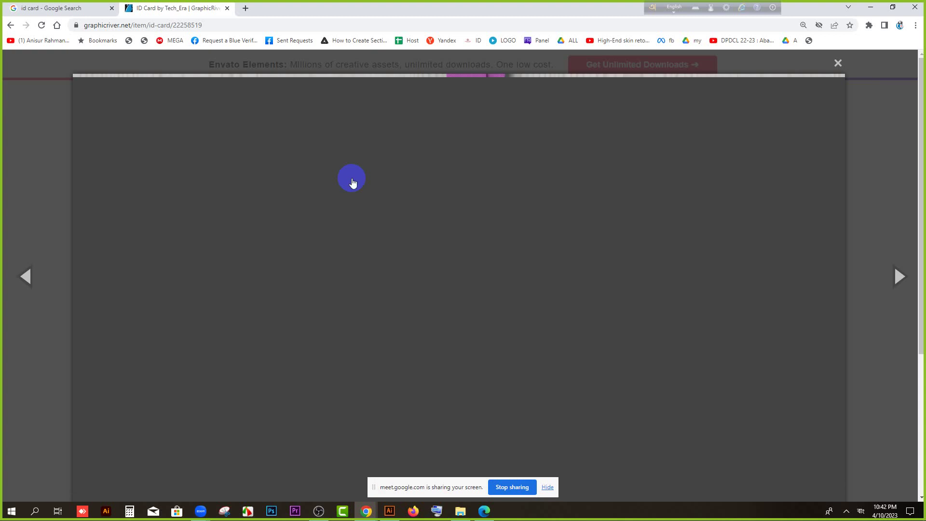
pyautogui.scroll(-3, 351, 184)
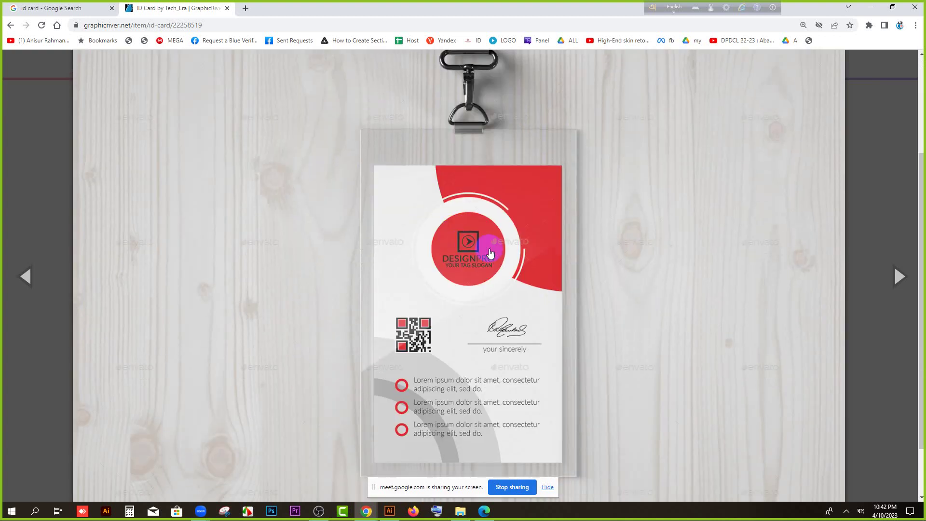
pyautogui.scroll(3, 891, 64)
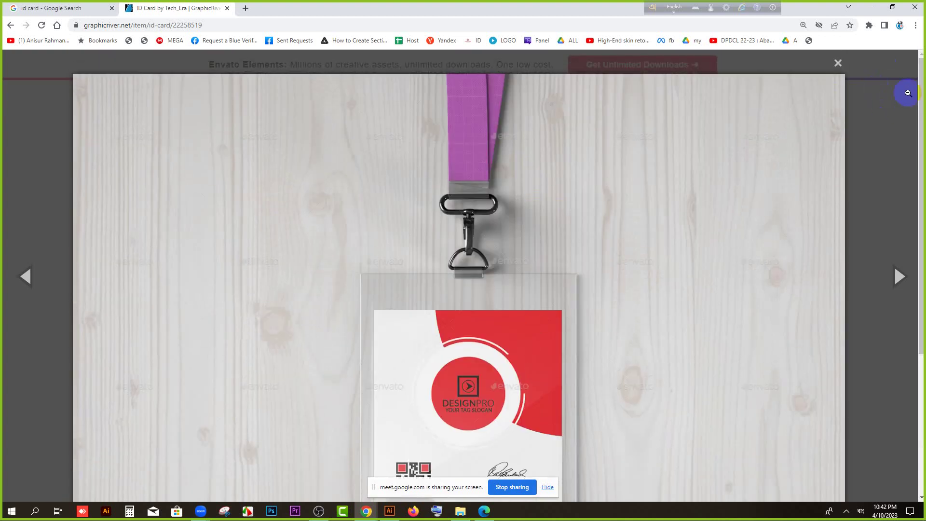
pyautogui.click(840, 65)
pyautogui.scroll(-3, 691, 213)
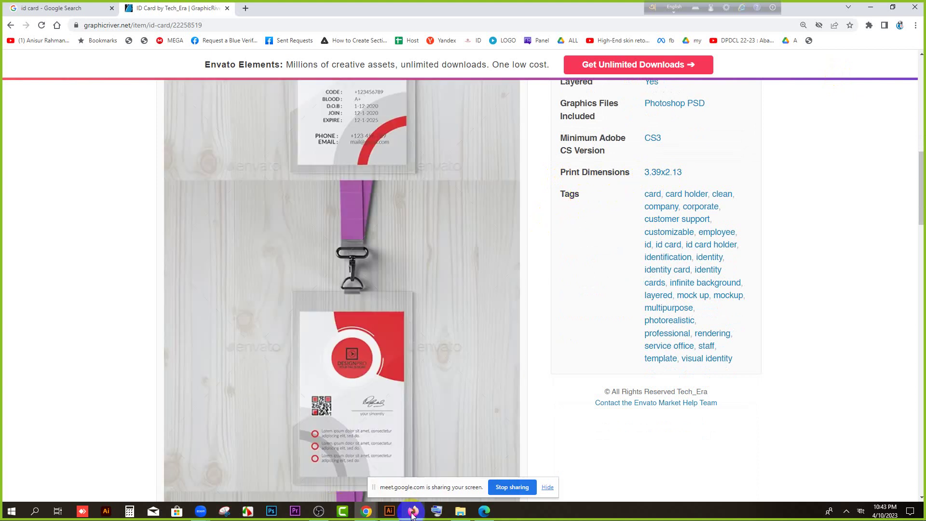
# Switch to Illustrator and start a new document with the Print profile and units in inches.
pyautogui.click(389, 511)
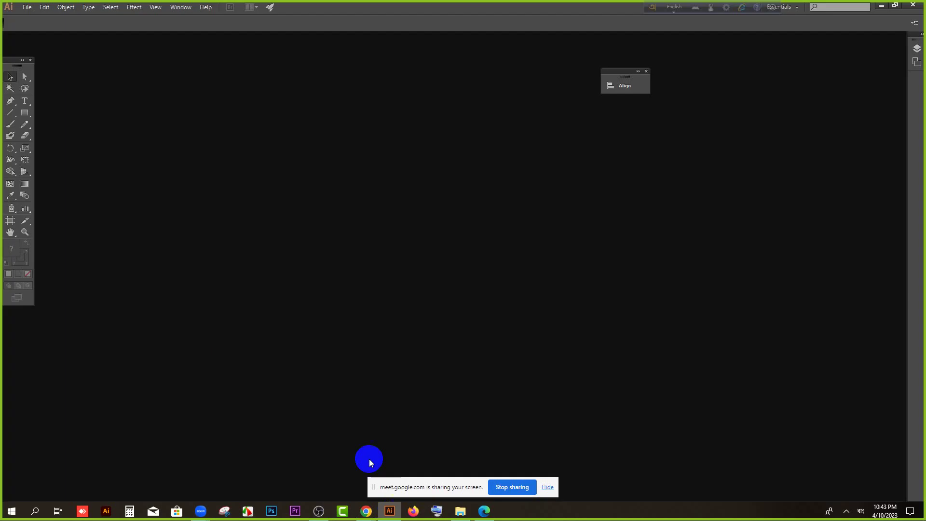
pyautogui.click(27, 7)
pyautogui.click(43, 17)
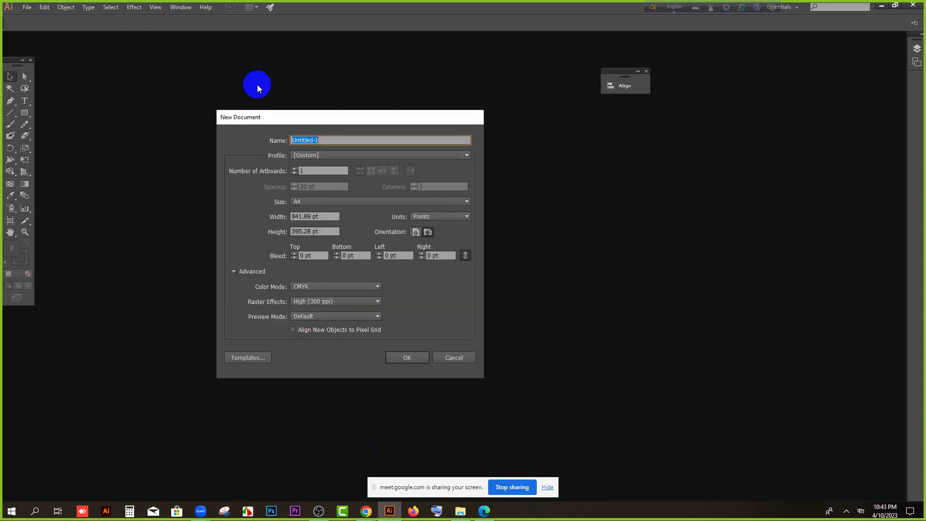
pyautogui.click(317, 154)
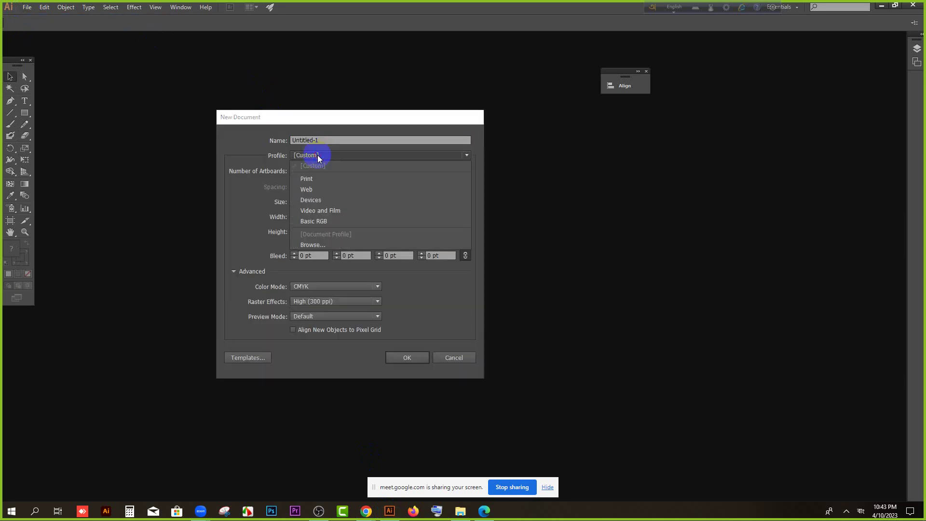
pyautogui.click(309, 180)
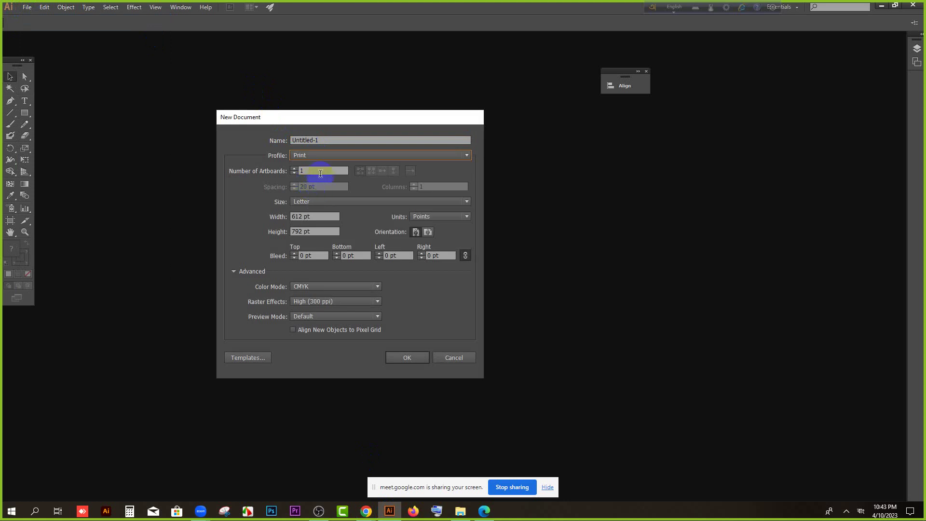
pyautogui.click(423, 216)
pyautogui.click(425, 250)
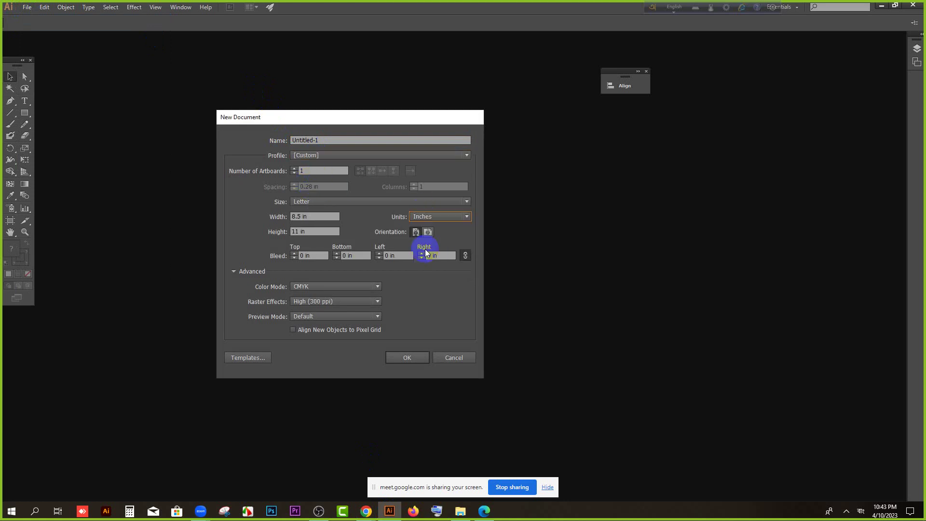
# Set the new document's width to 2.13 in and height to 3.39 in.
pyautogui.click(319, 217)
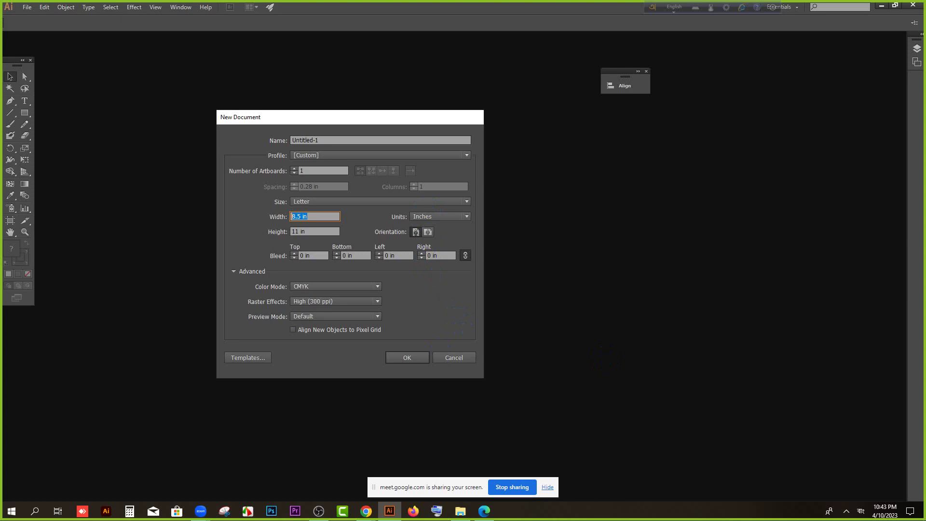
pyautogui.doubleClick(321, 215)
pyautogui.moveTo(320, 215); pyautogui.dragTo(261, 217)
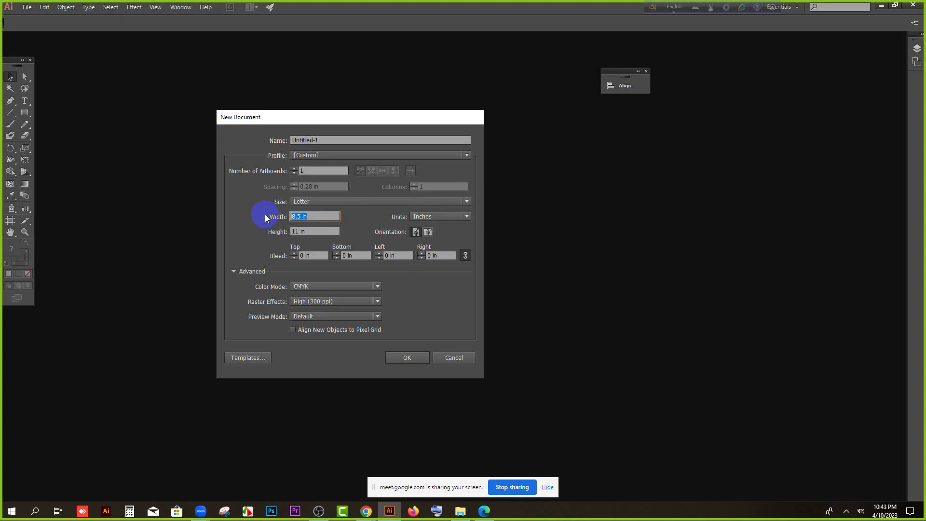
pyautogui.write('3.39')
pyautogui.moveTo(316, 232)
pyautogui.mouseDown()
pyautogui.moveTo(285, 232)
pyautogui.moveTo(300, 231)
pyautogui.mouseUp()
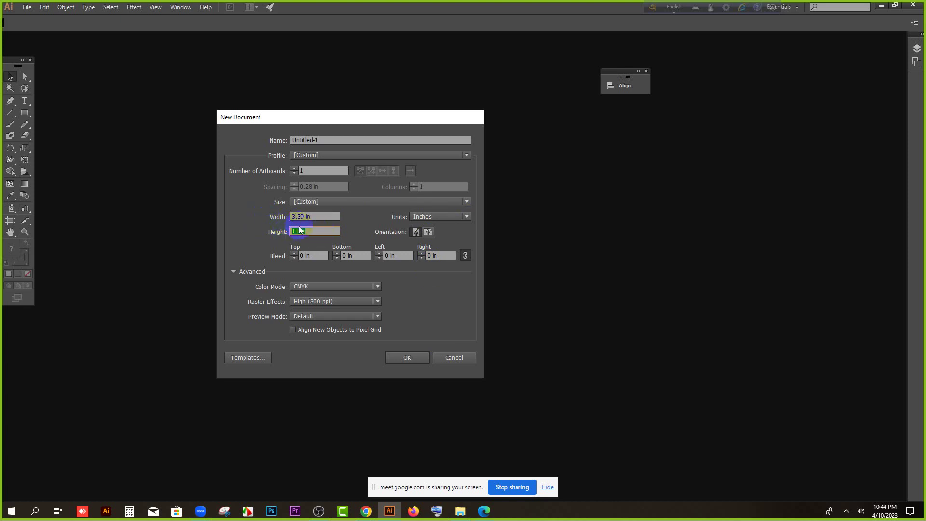
pyautogui.write('3.39')
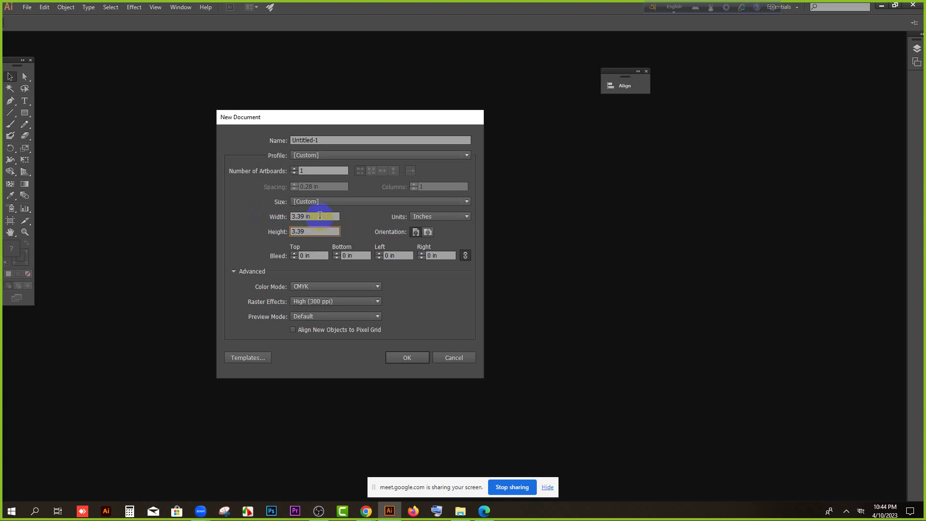
pyautogui.moveTo(327, 215); pyautogui.dragTo(273, 225)
pyautogui.write('2.13')
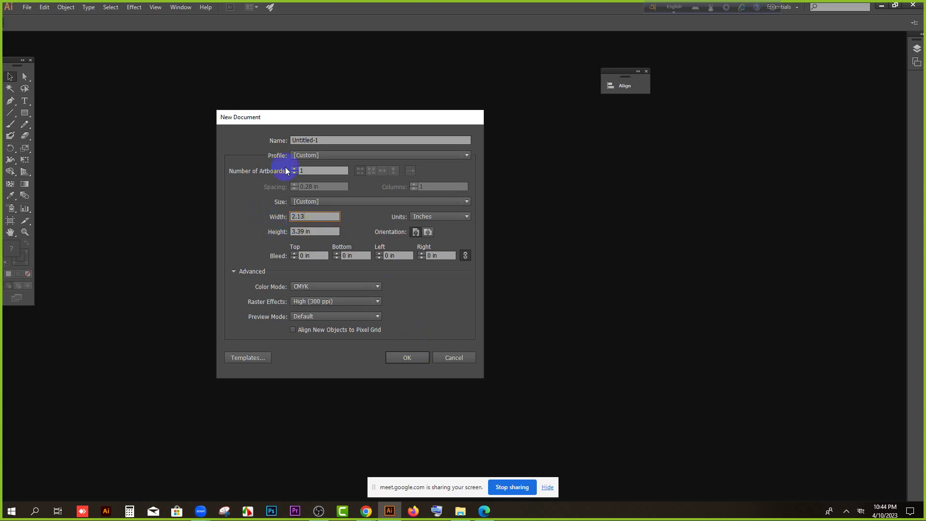
# Set the number of artboards to 2 and create the document.
pyautogui.click(248, 174)
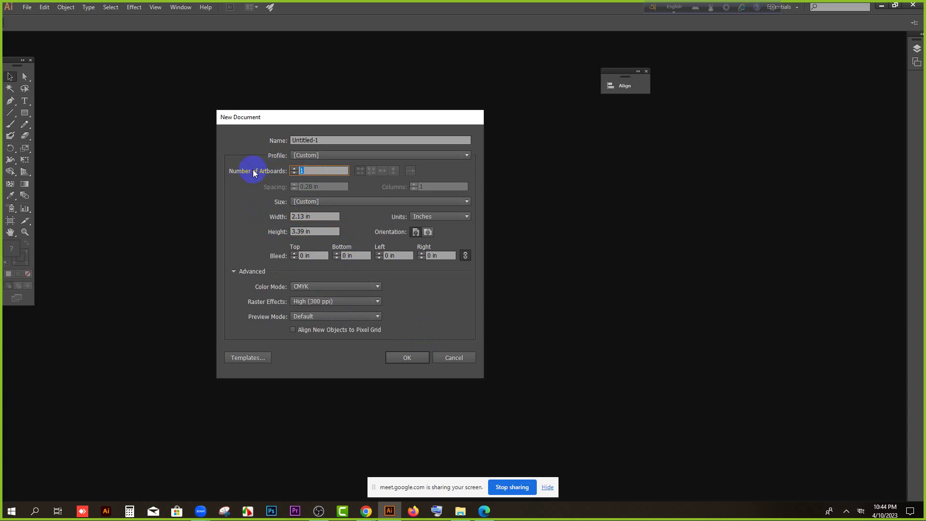
pyautogui.write('2')
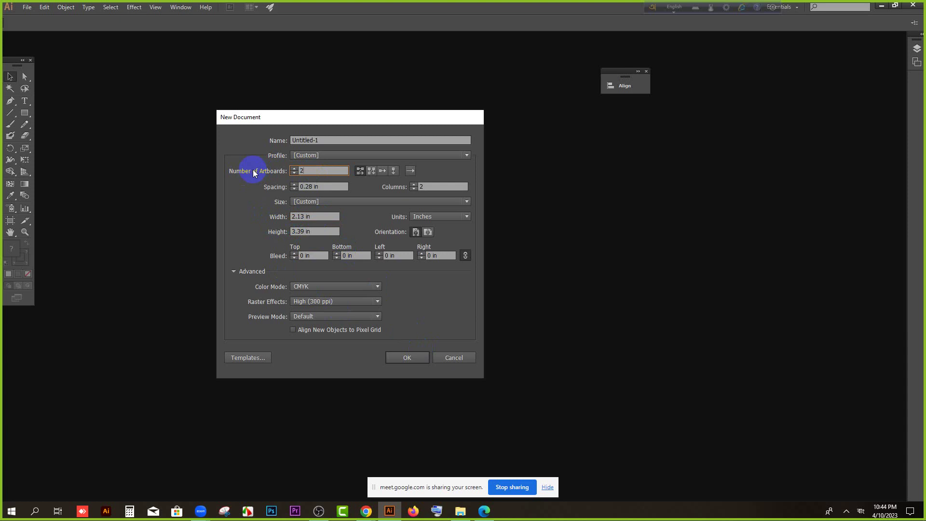
pyautogui.click(408, 360)
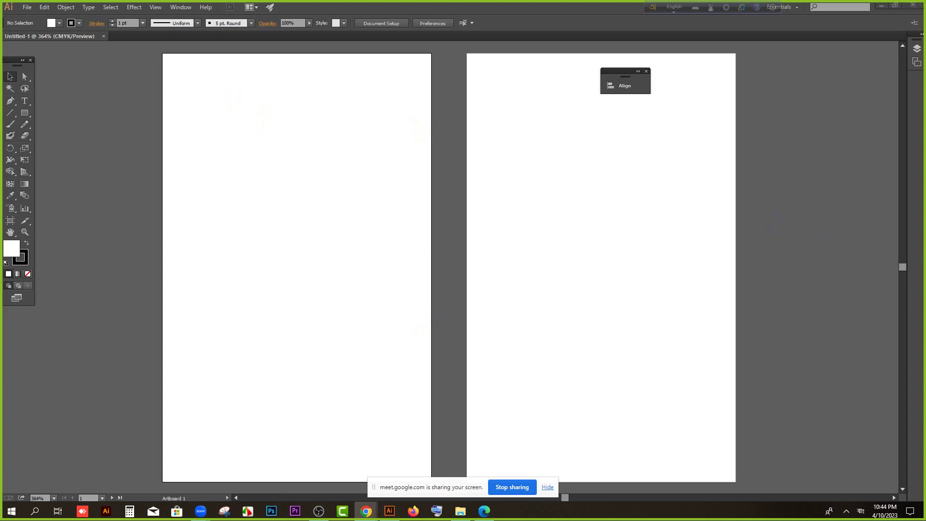
pyautogui.scroll(-2, 376, 265)
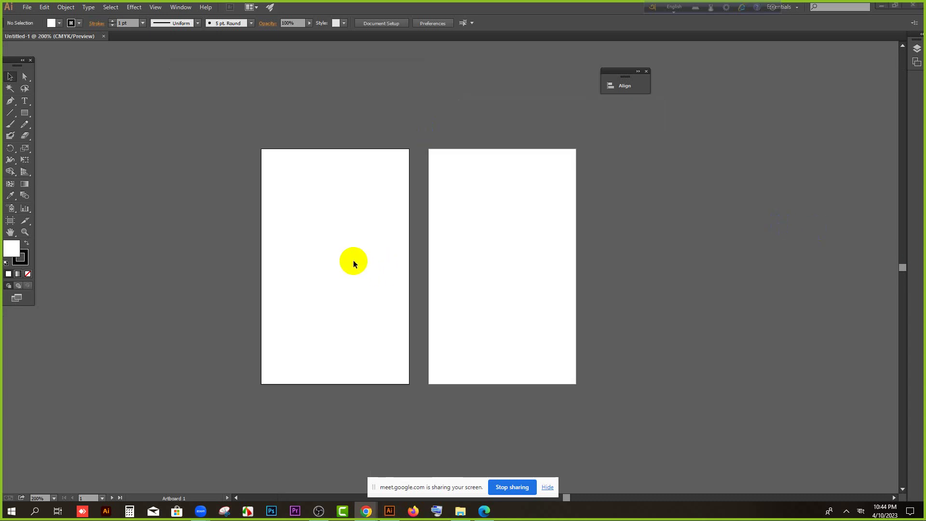
pyautogui.scroll(1, 353, 261)
pyautogui.scroll(-1, 354, 261)
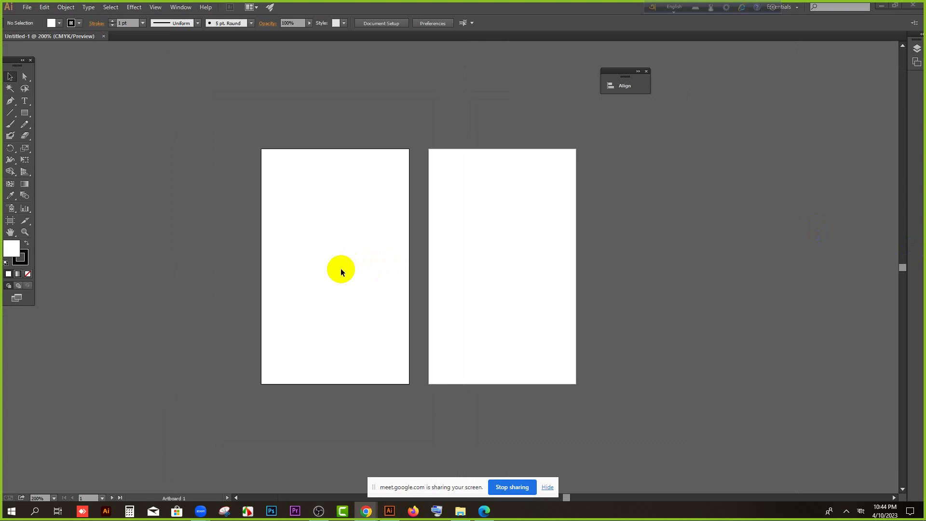
# Return to the ID card page in the browser and bring up the enlarged preview of the blue card with the portrait.
pyautogui.click(882, 5)
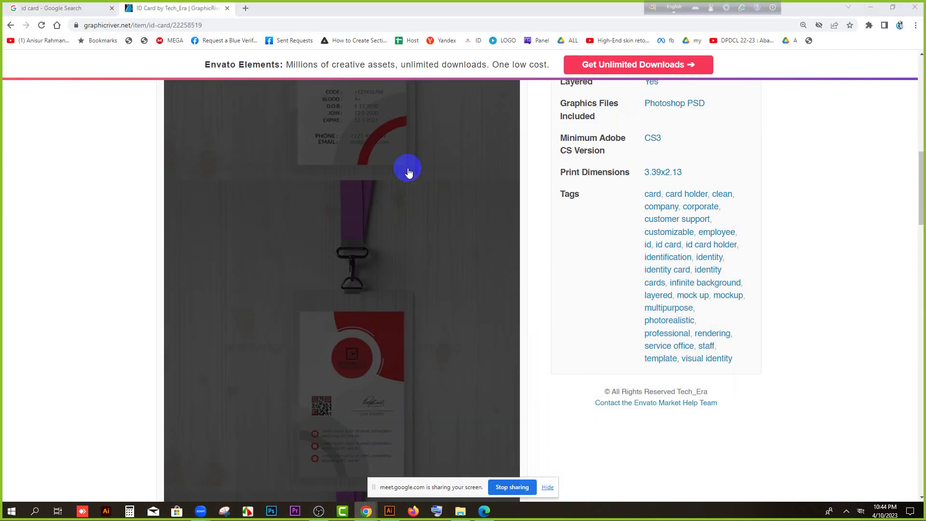
pyautogui.scroll(-1, 407, 169)
pyautogui.click(375, 311)
pyautogui.scroll(-3, 515, 270)
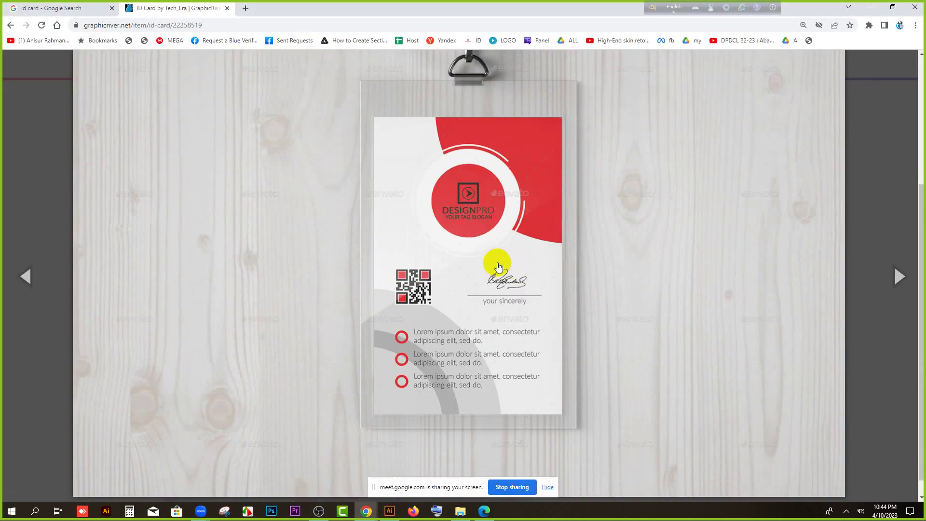
pyautogui.click(901, 276)
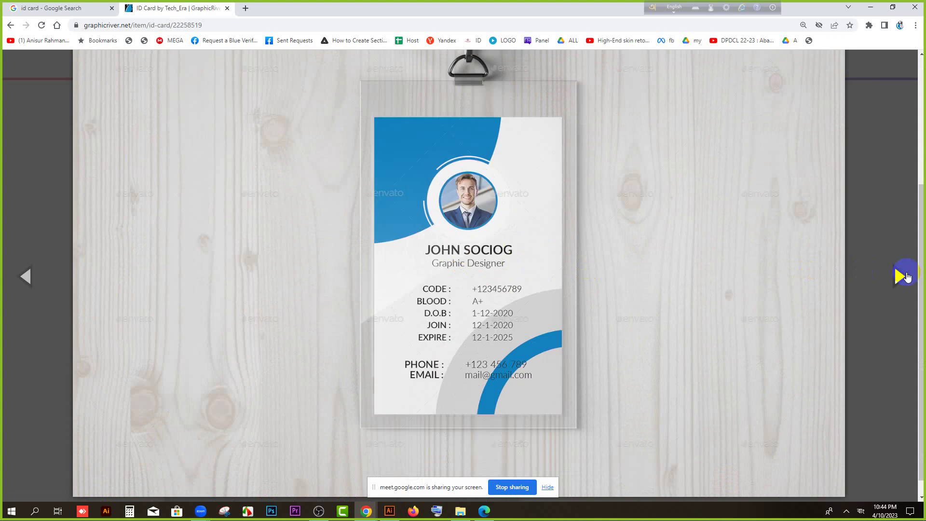
# Capture the blue ID card preview, including its holder, as a rectangular snip with Snipping Tool.
pyautogui.rightClick(422, 242)
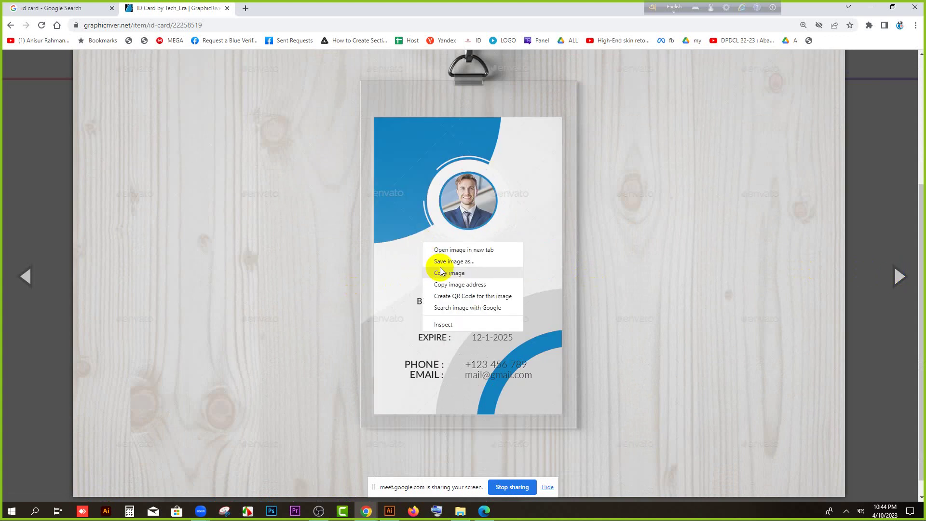
pyautogui.click(224, 511)
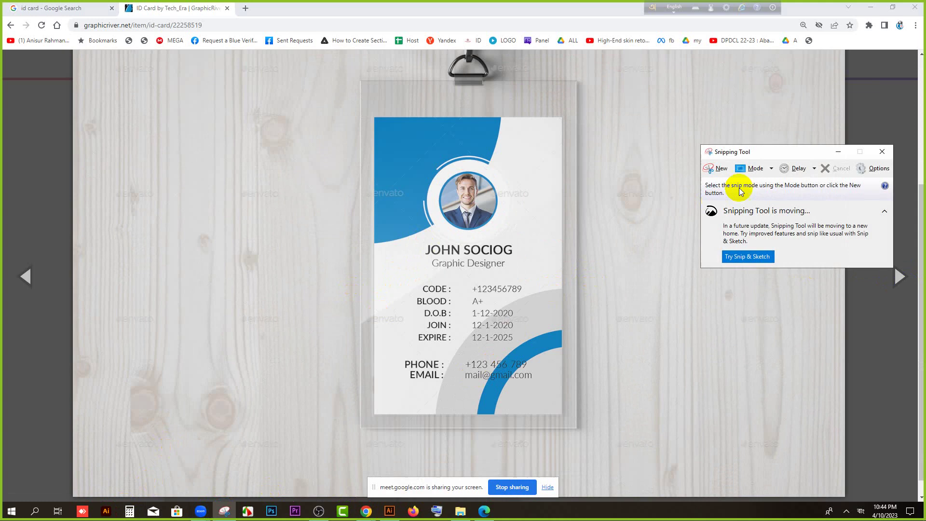
pyautogui.click(722, 168)
pyautogui.moveTo(315, 69); pyautogui.dragTo(618, 437)
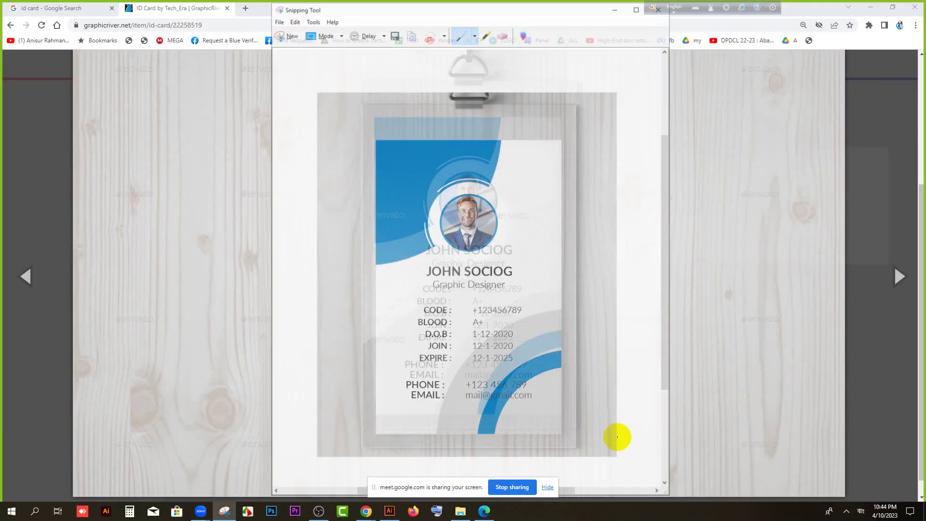
# Switch to Illustrator, paste the captured card image and move it to the left, clear of the second artboard.
pyautogui.click(390, 512)
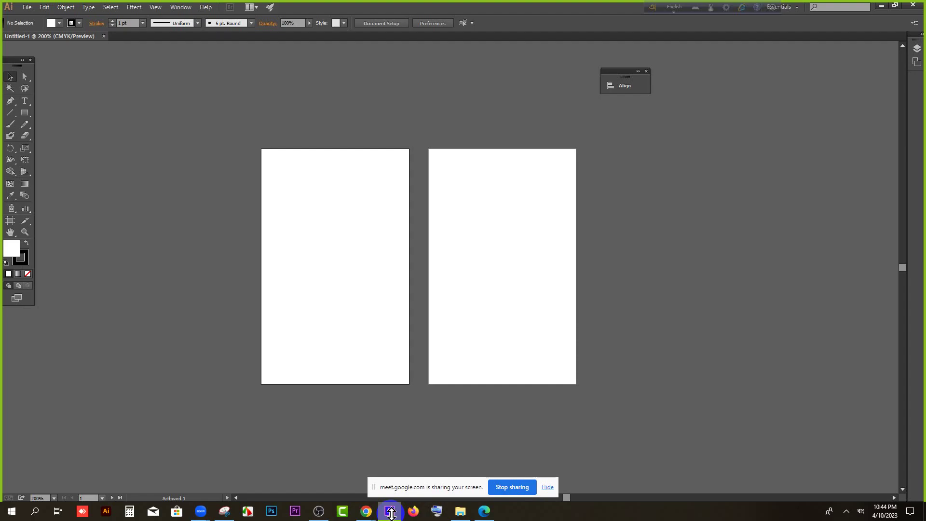
pyautogui.hotkey('ctrl', 'v')
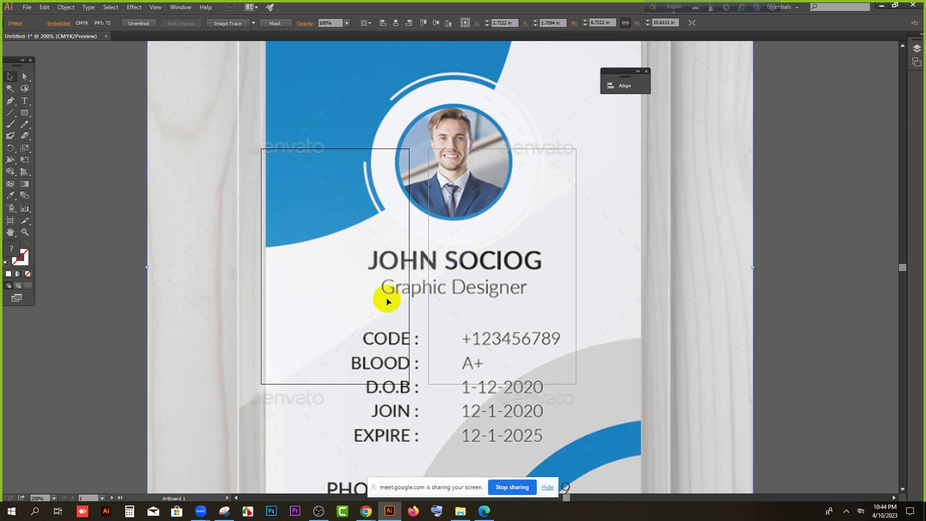
pyautogui.scroll(-1, 401, 282)
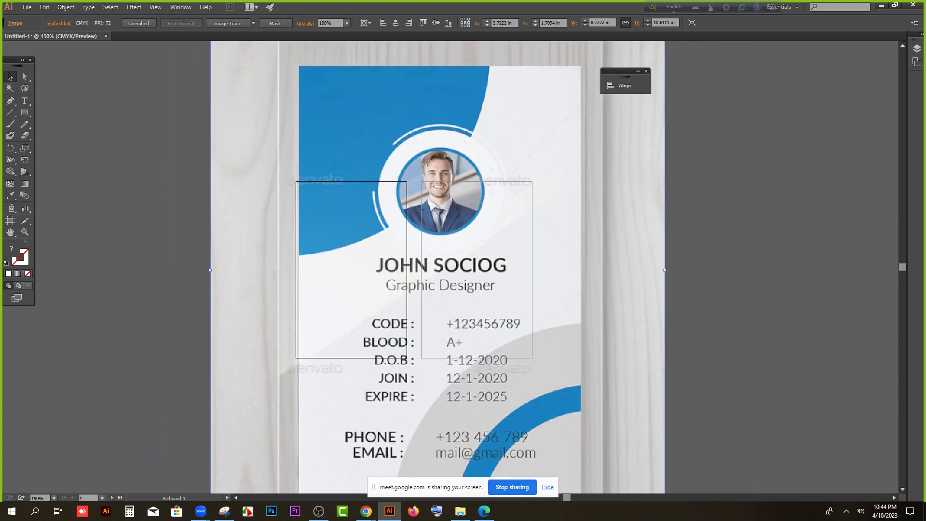
pyautogui.scroll(-2, 391, 212)
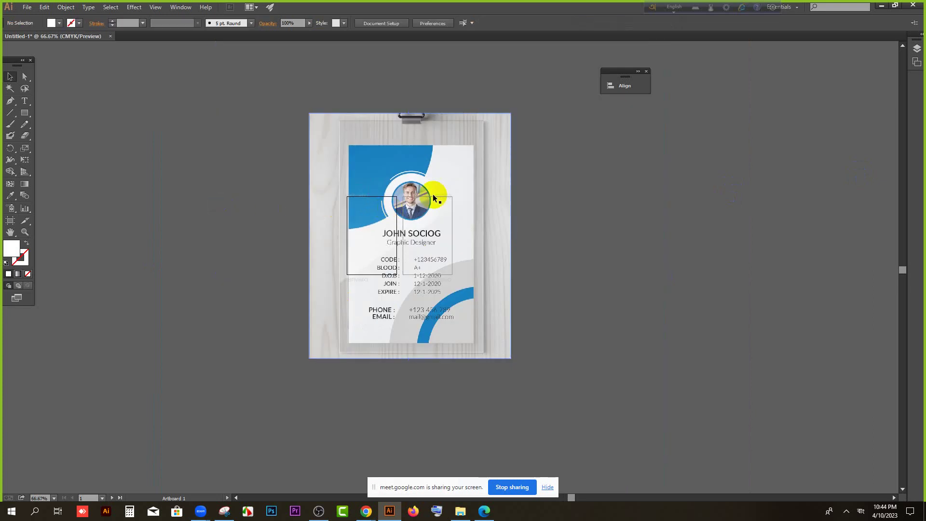
pyautogui.moveTo(419, 198); pyautogui.dragTo(306, 187)
pyautogui.scroll(1, 306, 187)
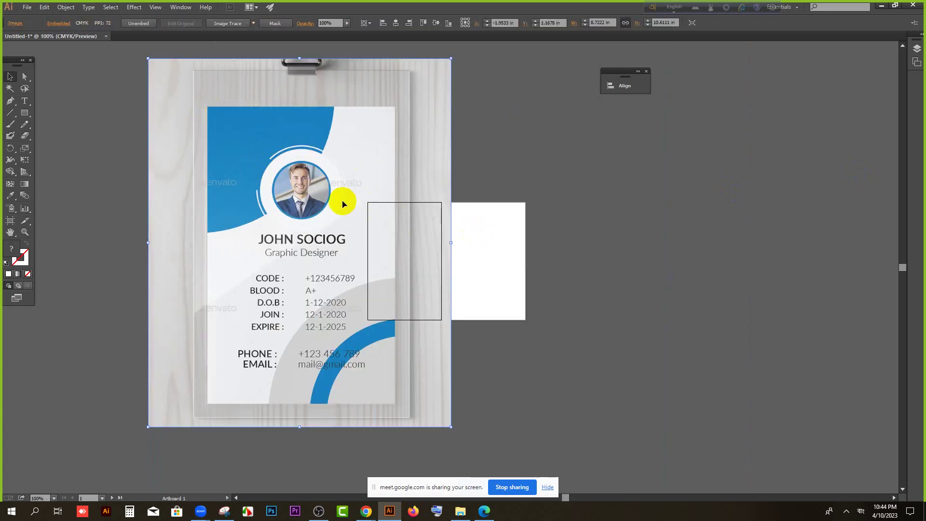
# Draw a rectangle of about 5.44 x 8.58 in exactly over the card in the pasted image, then deselect it.
pyautogui.click(256, 170)
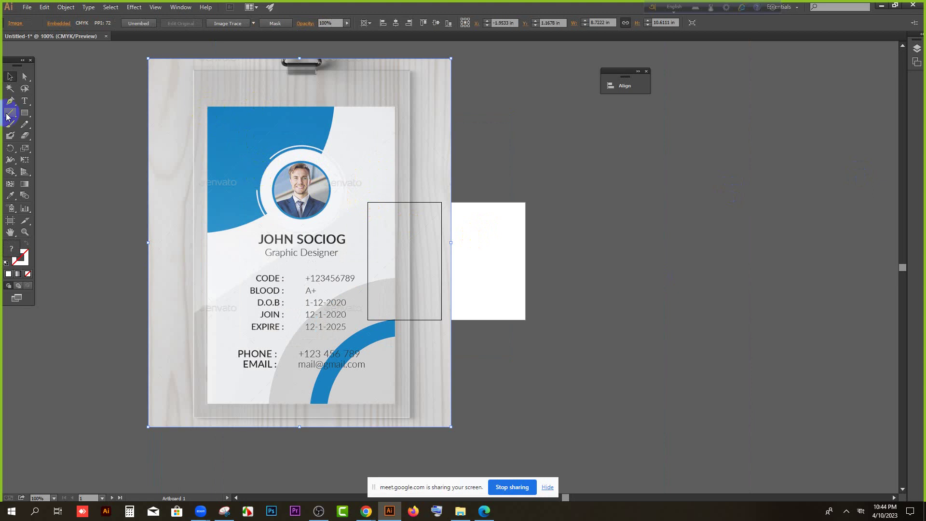
pyautogui.moveTo(22, 118); pyautogui.dragTo(56, 114)
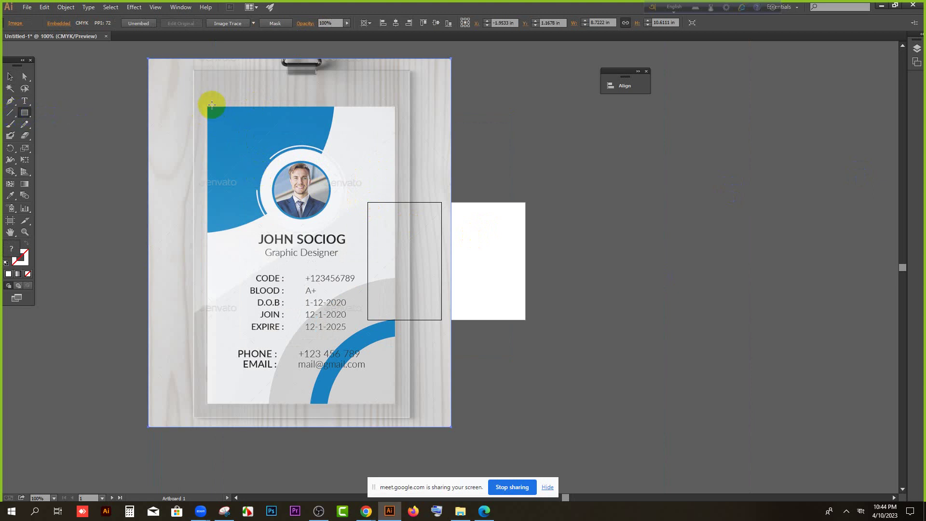
pyautogui.moveTo(206, 106); pyautogui.dragTo(395, 404)
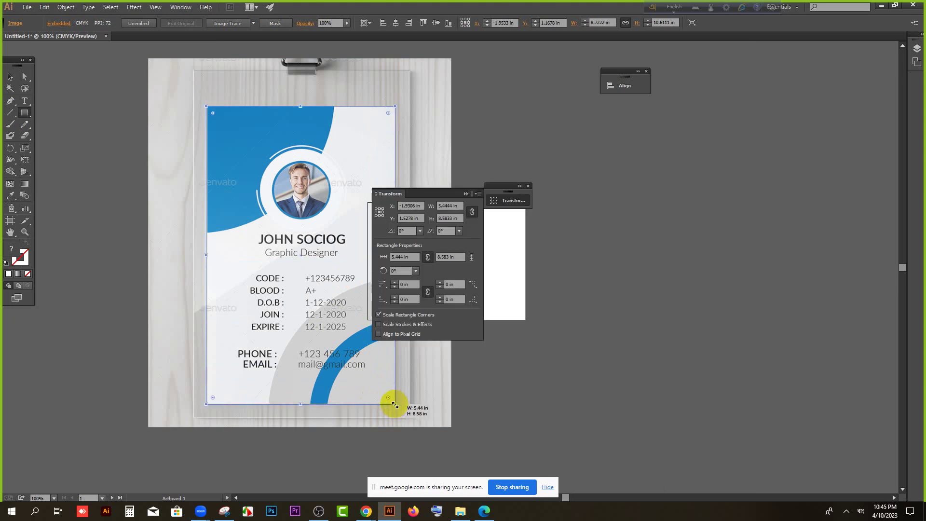
pyautogui.click(11, 78)
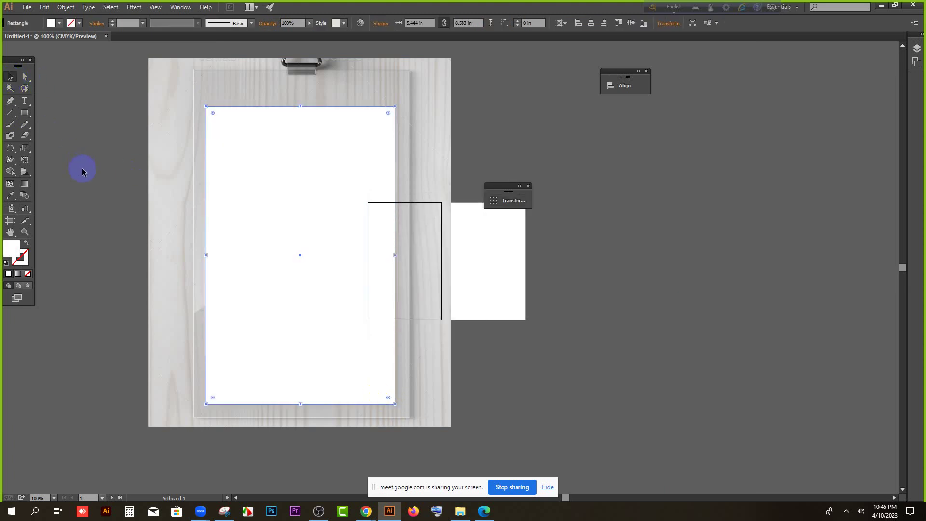
pyautogui.click(82, 168)
pyautogui.click(190, 132)
pyautogui.click(124, 132)
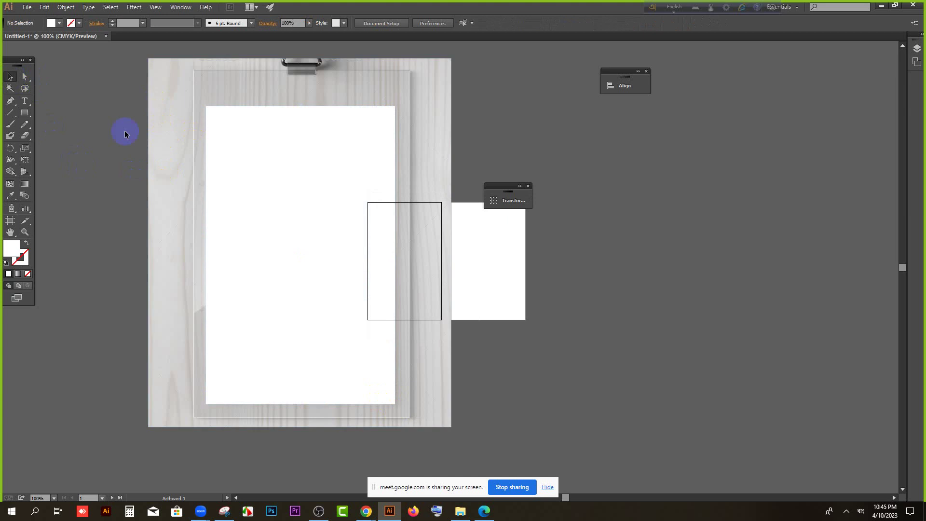
# Crop the pasted image to the card with a clipping mask made from the white rectangle.
pyautogui.moveTo(113, 122); pyautogui.dragTo(314, 240)
pyautogui.rightClick(284, 193)
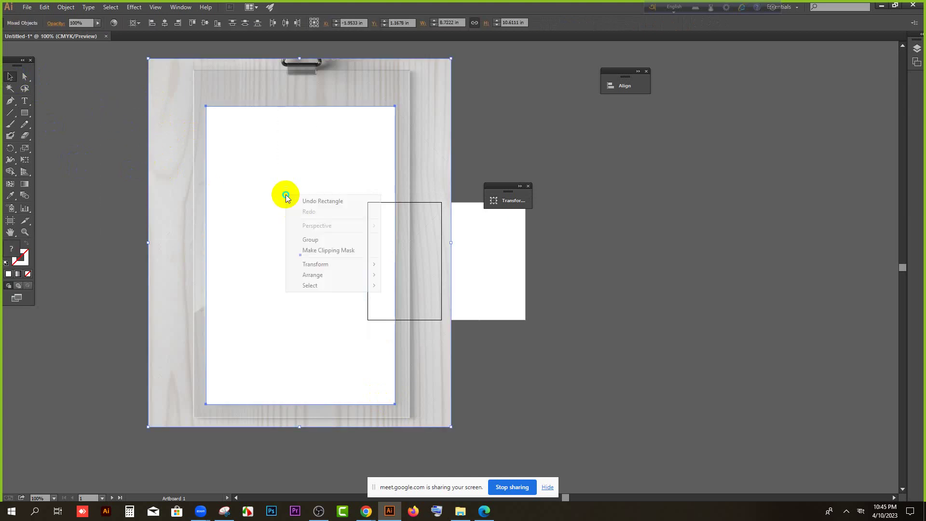
pyautogui.click(314, 251)
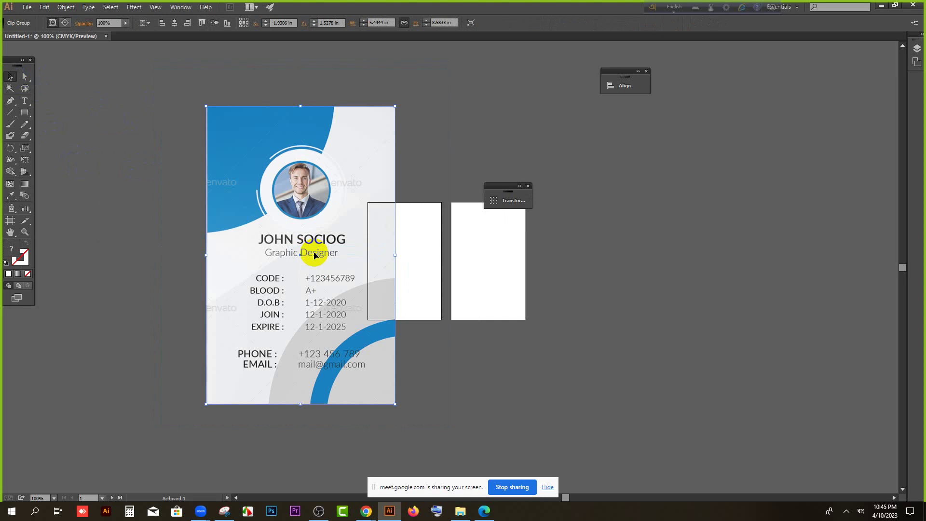
# Move the clipped card reference onto the first artboard and scale it down to about 1.06 x 1.67 in.
pyautogui.scroll(1, 311, 253)
pyautogui.moveTo(312, 157); pyautogui.dragTo(392, 276)
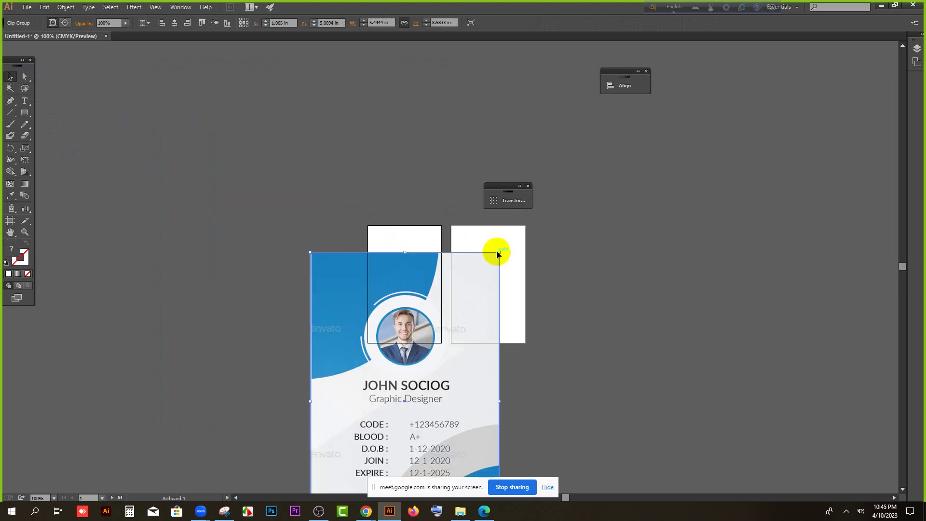
pyautogui.moveTo(499, 252); pyautogui.dragTo(396, 271)
pyautogui.scroll(4, 399, 265)
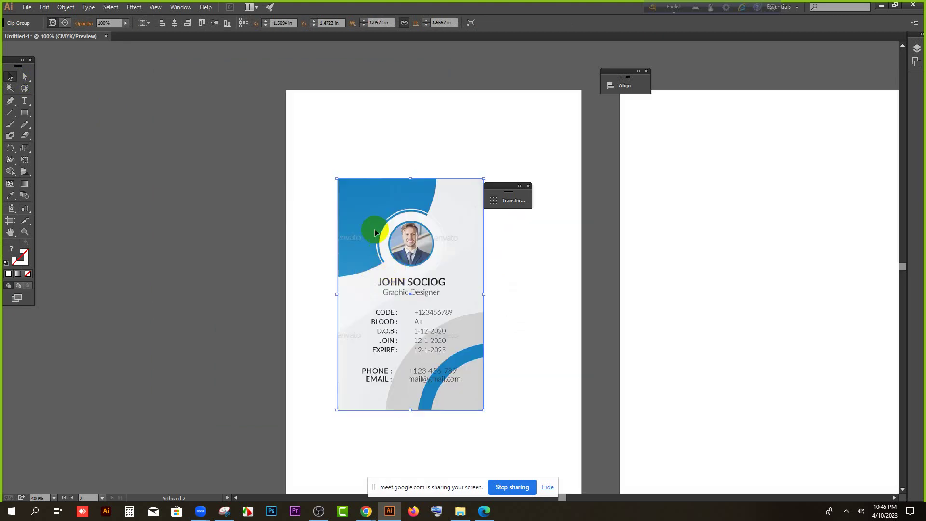
# Move the clipped card reference to the first artboard's upper-left corner and scale it up to about 2.14 x 3.37 in.
pyautogui.moveTo(364, 224); pyautogui.dragTo(313, 135)
pyautogui.scroll(-2, 385, 218)
pyautogui.scroll(-1, 384, 219)
pyautogui.moveTo(419, 276); pyautogui.dragTo(532, 456)
pyautogui.scroll(-2, 248, 325)
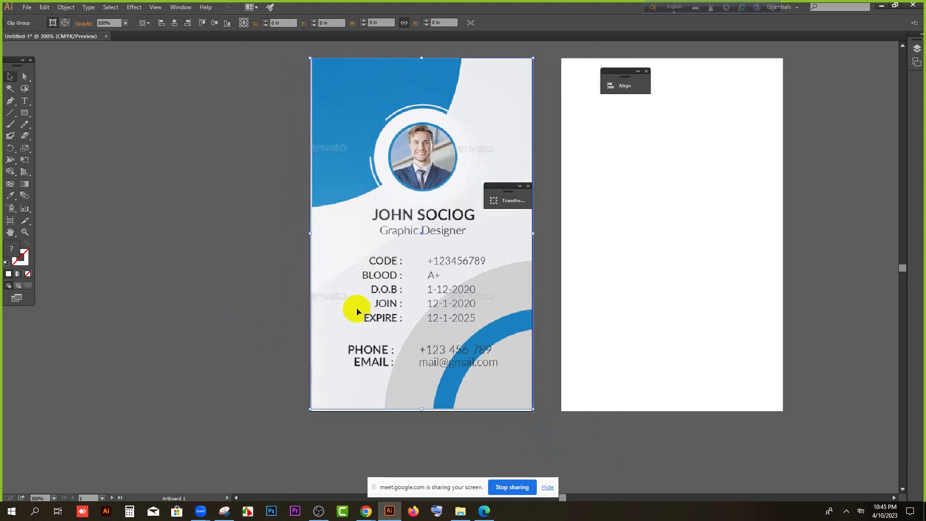
# Centre the card reference horizontally and vertically on the first artboard.
pyautogui.click(287, 25)
pyautogui.click(174, 23)
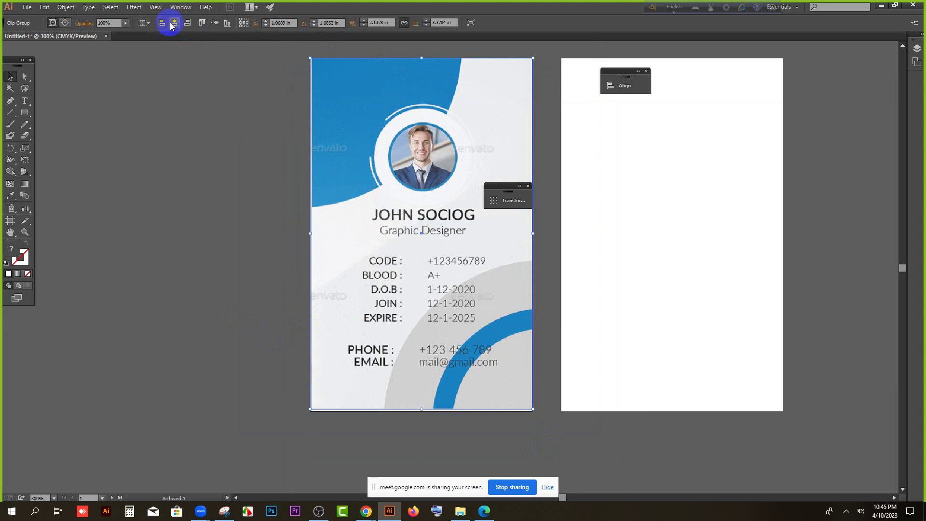
pyautogui.click(215, 23)
# Enlarge the card reference slightly to about 2.15 x 3.39 in so it covers the first artboard, then deselect it.
pyautogui.scroll(3, 459, 174)
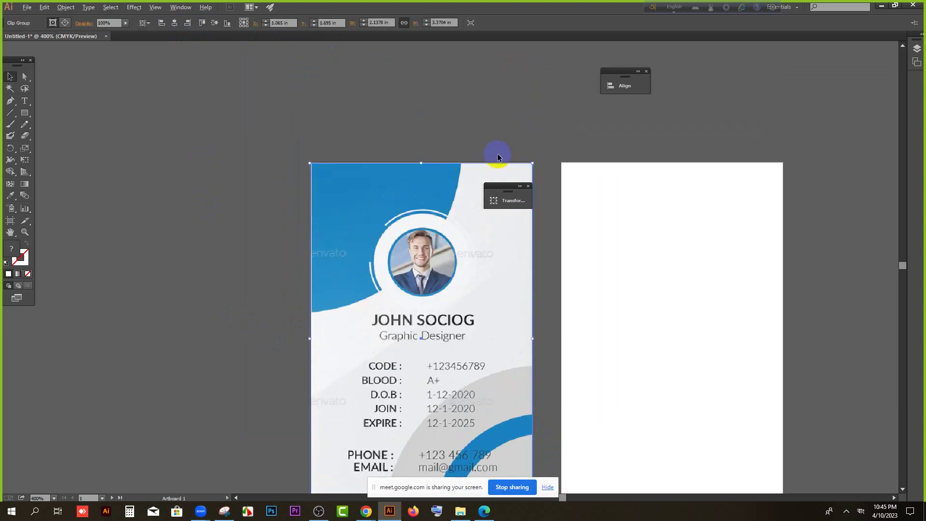
pyautogui.scroll(3, 497, 155)
pyautogui.moveTo(590, 179); pyautogui.dragTo(596, 177)
pyautogui.scroll(-2, 619, 161)
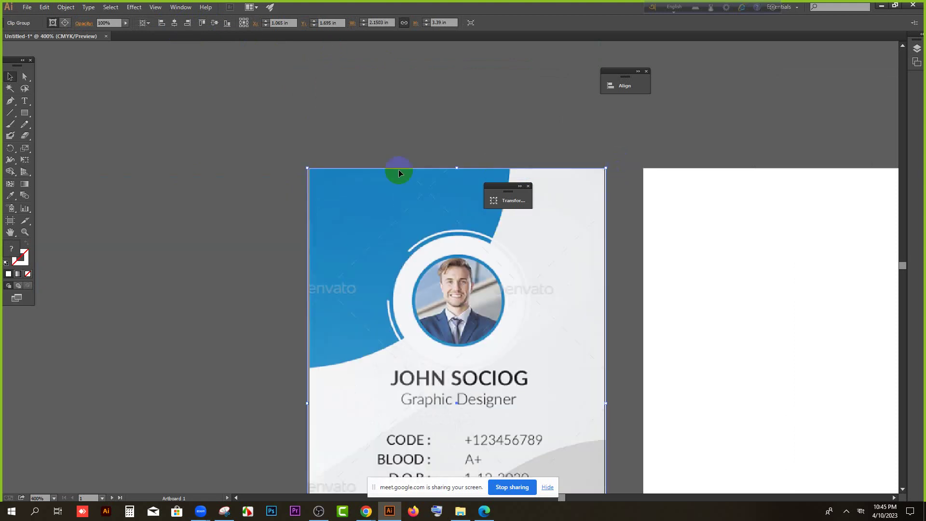
pyautogui.scroll(-2, 319, 181)
pyautogui.click(239, 227)
pyautogui.scroll(-2, 239, 227)
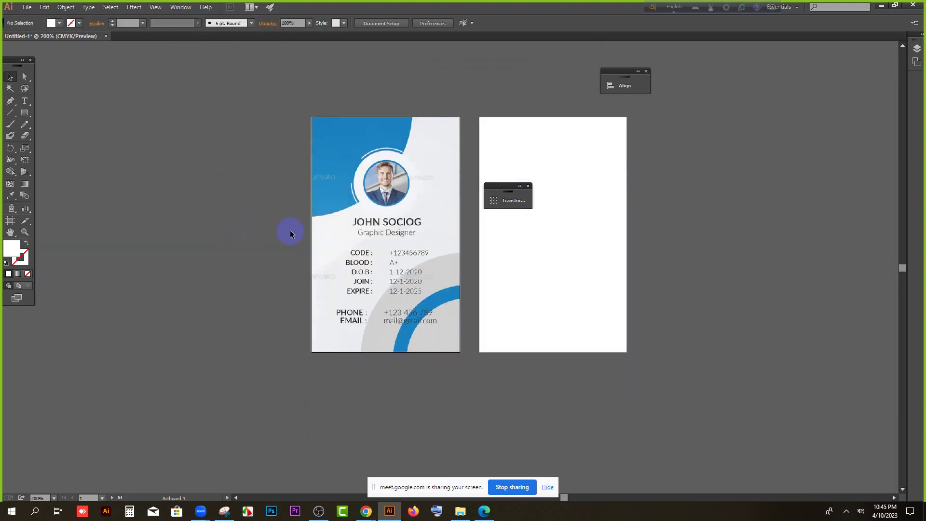
# Add the cardholder's full name in capitals as a point text line over the reference's name.
pyautogui.scroll(1, 317, 235)
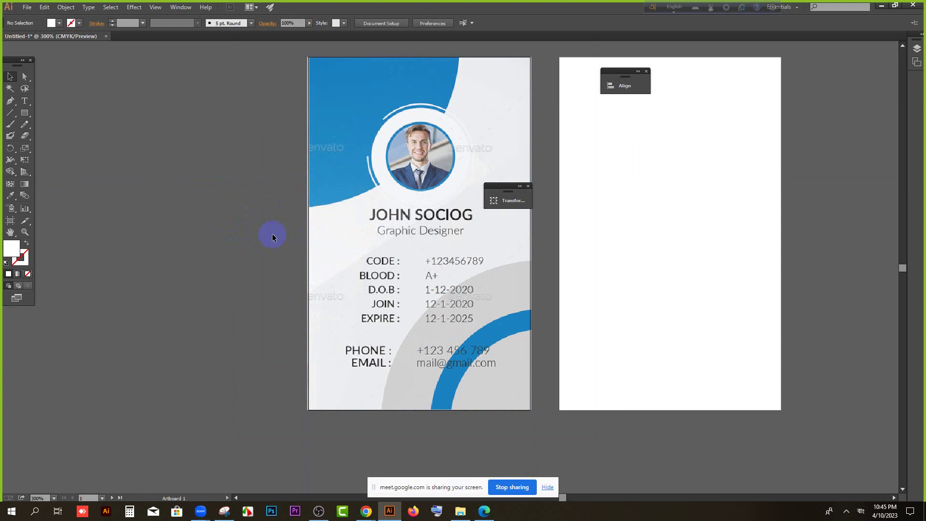
pyautogui.scroll(1, 213, 218)
pyautogui.click(337, 167)
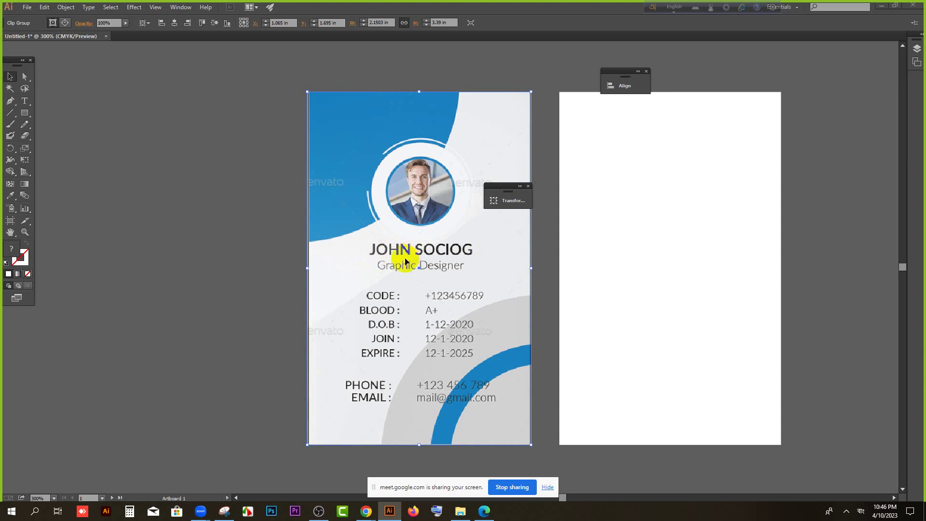
pyautogui.click(24, 102)
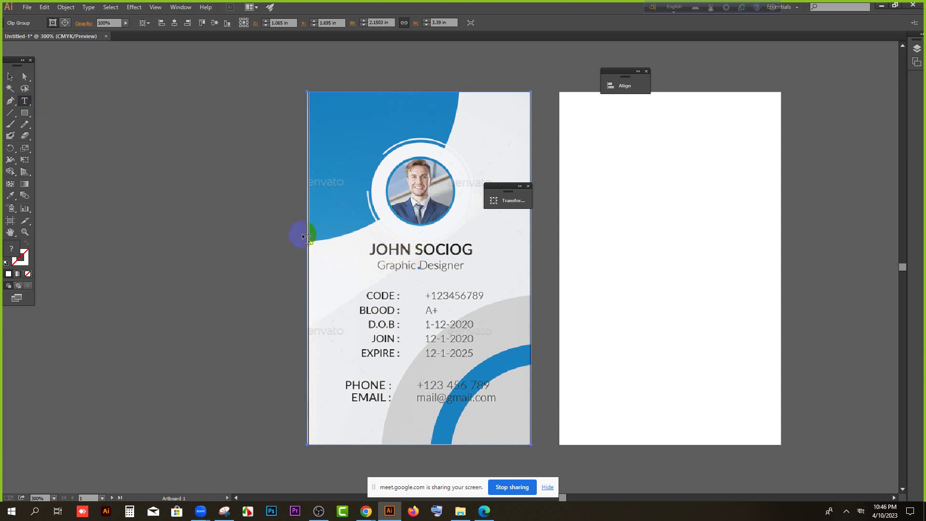
pyautogui.scroll(1, 331, 252)
pyautogui.click(393, 274)
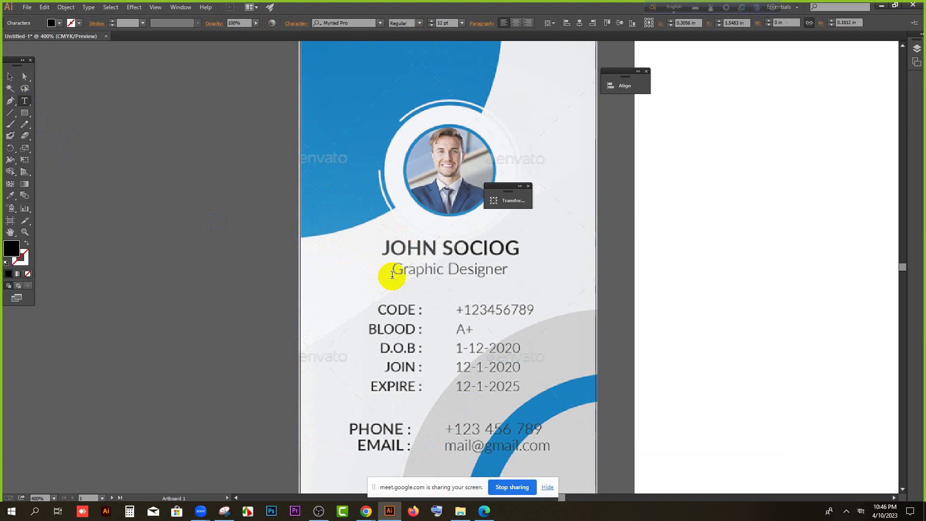
pyautogui.write('JOHN')
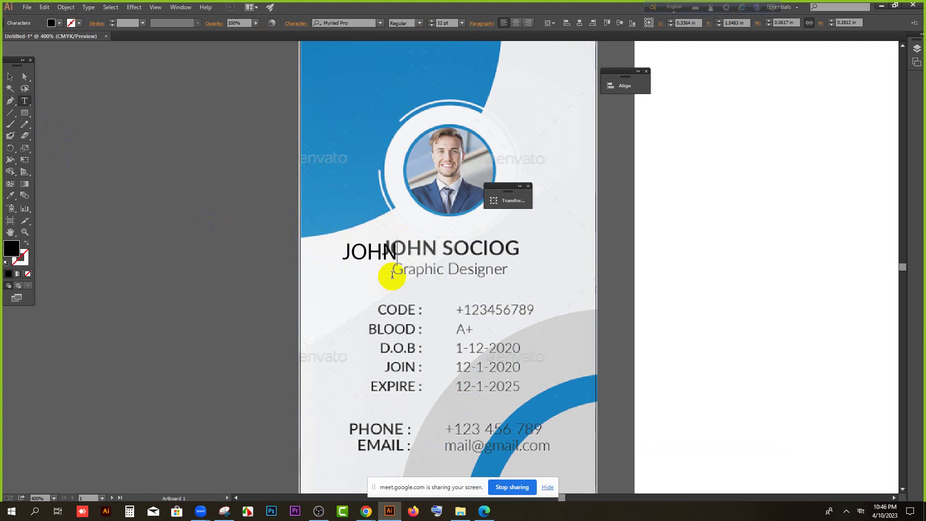
pyautogui.write(' SOCIOG')
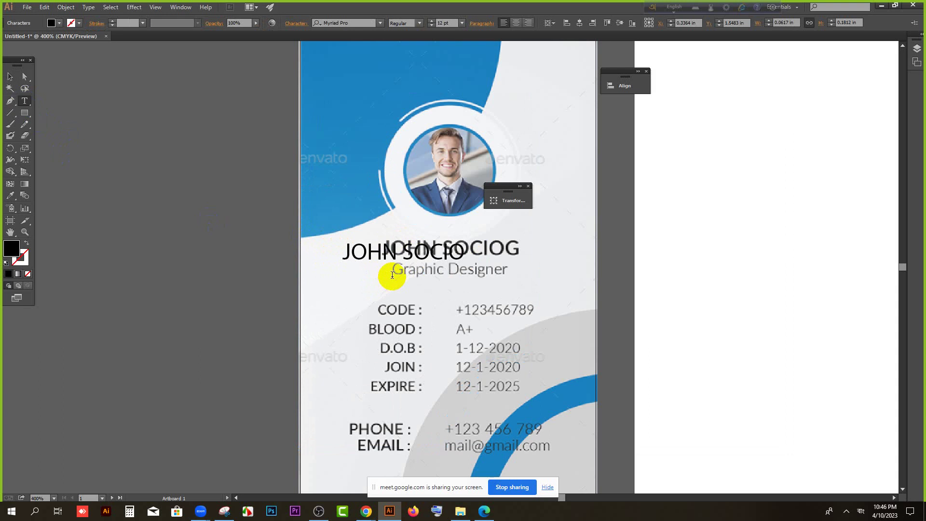
pyautogui.click(9, 76)
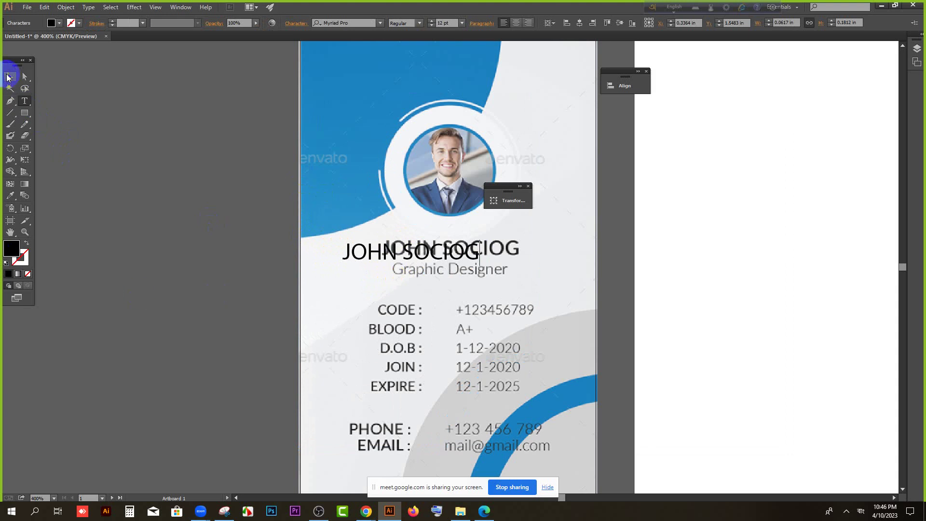
# Try the Montserrat Medium font on the name text.
pyautogui.click(355, 22)
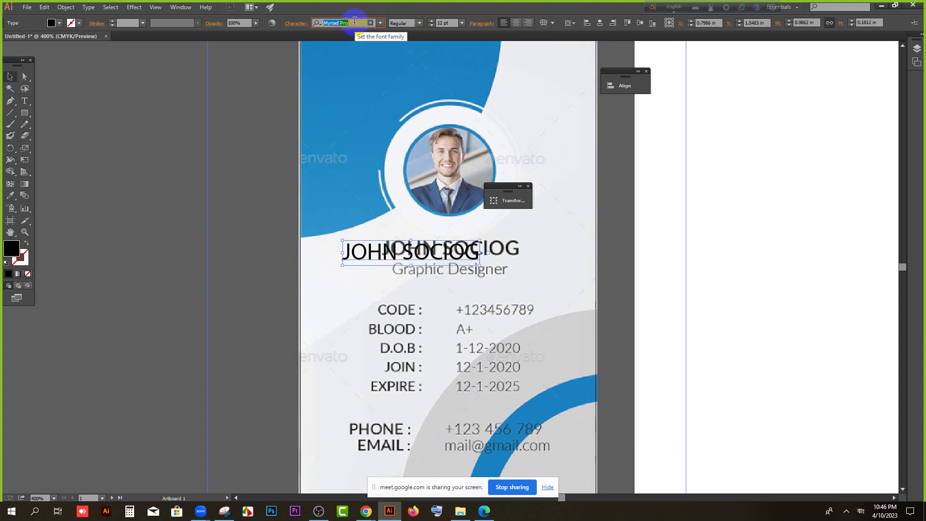
pyautogui.write('MON')
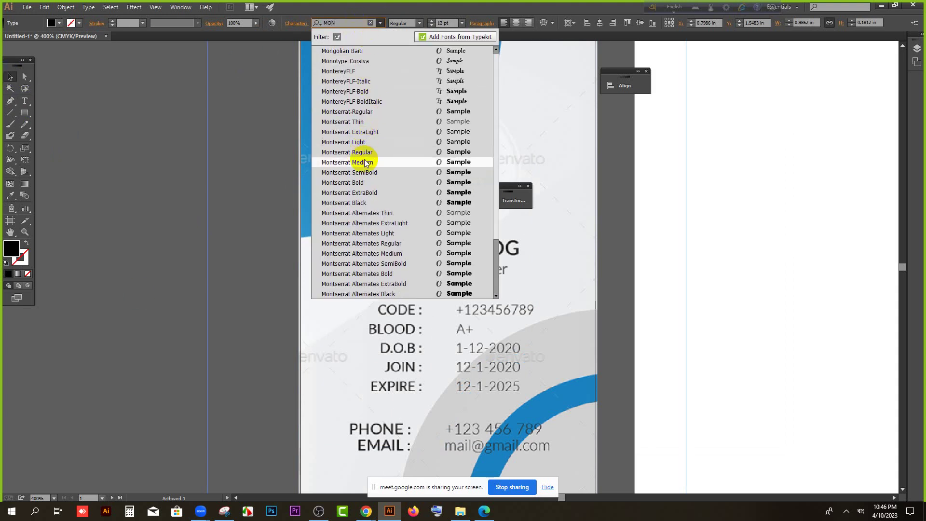
pyautogui.click(364, 160)
# Move the name text over the reference's name and scale it down to about 8.93 pt.
pyautogui.moveTo(403, 254); pyautogui.dragTo(387, 228)
pyautogui.hotkey('ctrl', '=')
pyautogui.hotkey('ctrl', '=')
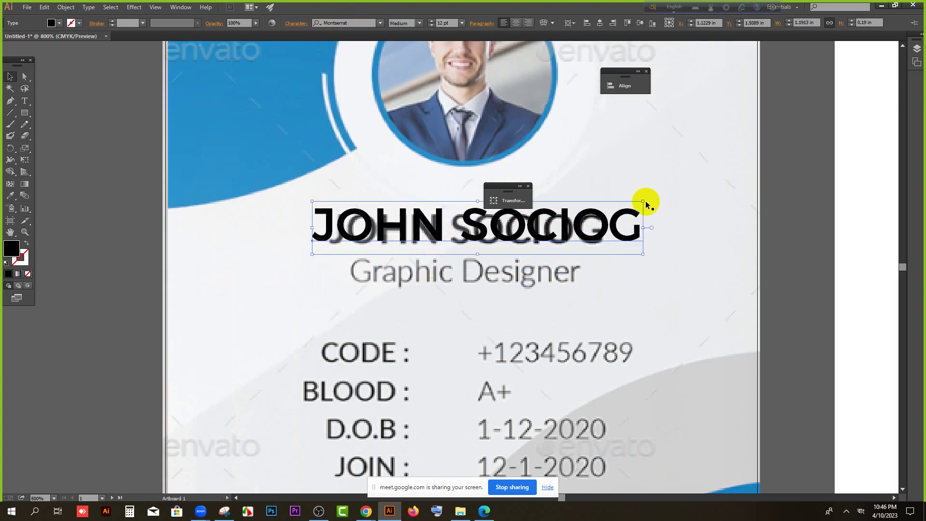
pyautogui.moveTo(645, 201); pyautogui.dragTo(589, 231)
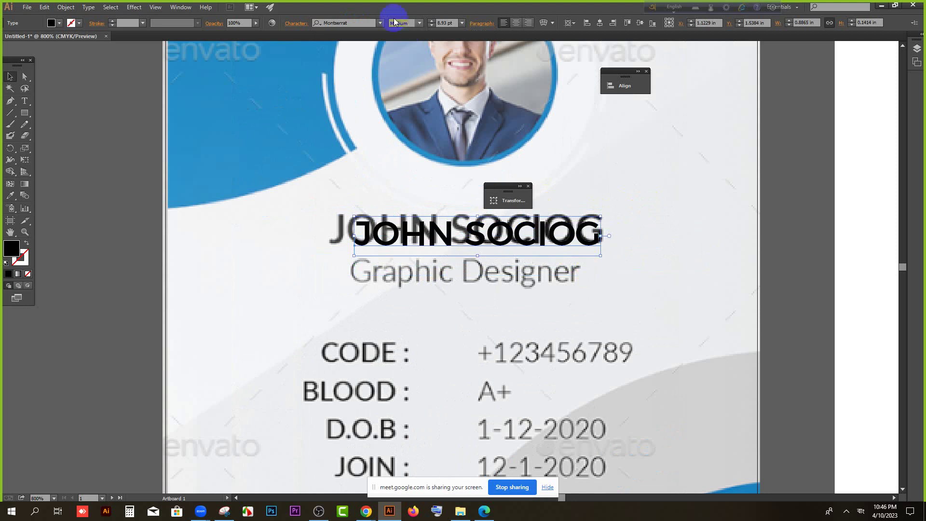
# Set the name text to Roboto Medium, scale it to about 11.17 pt and align it with the reference's name.
pyautogui.click(343, 24)
pyautogui.write('ROB')
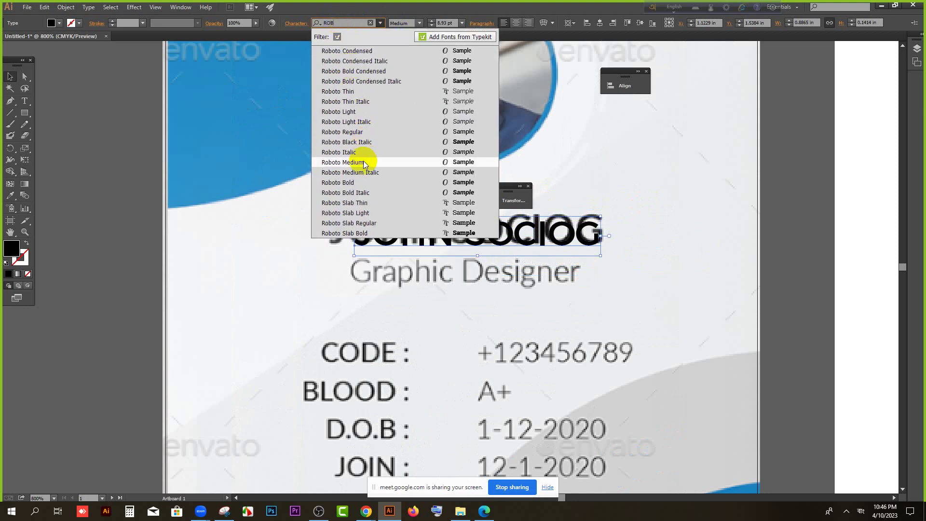
pyautogui.click(365, 162)
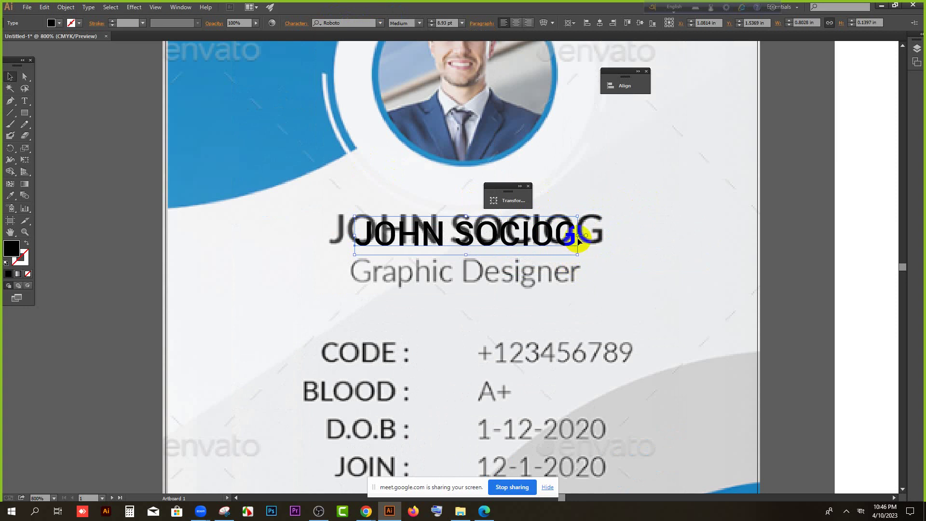
pyautogui.moveTo(578, 239); pyautogui.dragTo(562, 225)
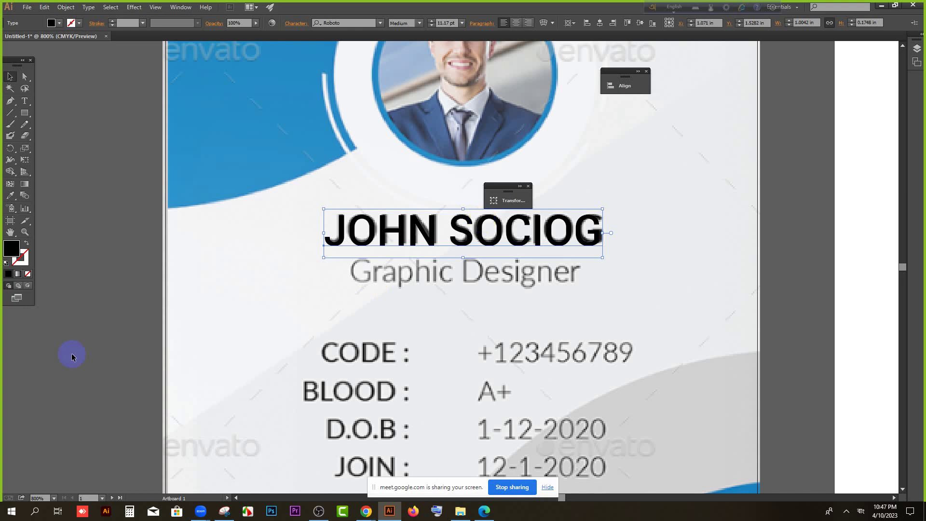
pyautogui.click(420, 225)
pyautogui.moveTo(420, 225); pyautogui.dragTo(418, 226)
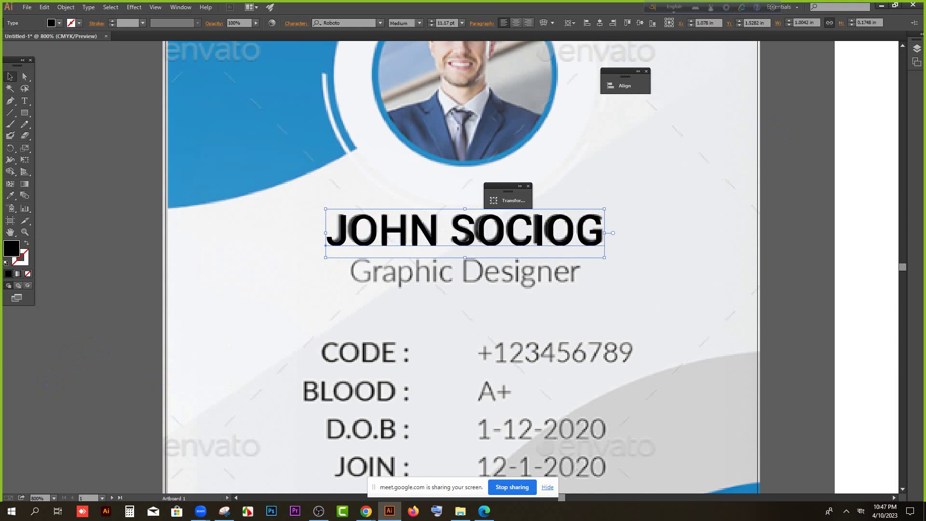
# Add the point text line "Graphic Designer" below the name, near the reference's job title.
pyautogui.scroll(-1, 237, 273)
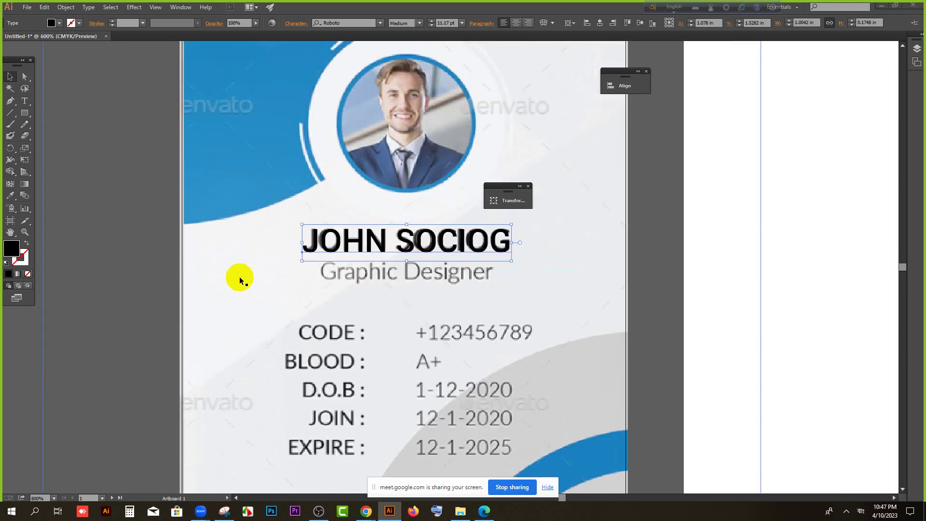
pyautogui.click(446, 248)
pyautogui.scroll(-2, 366, 281)
pyautogui.scroll(2, 399, 262)
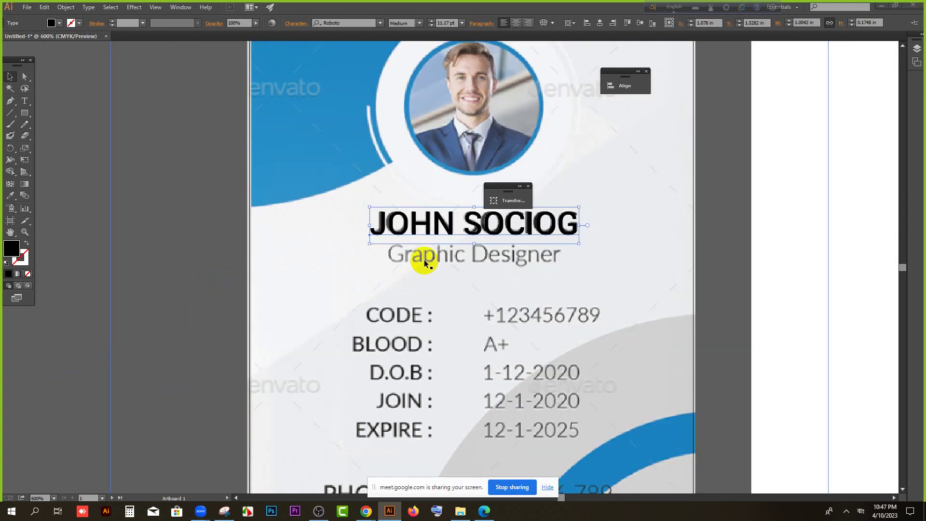
pyautogui.click(24, 101)
pyautogui.click(436, 290)
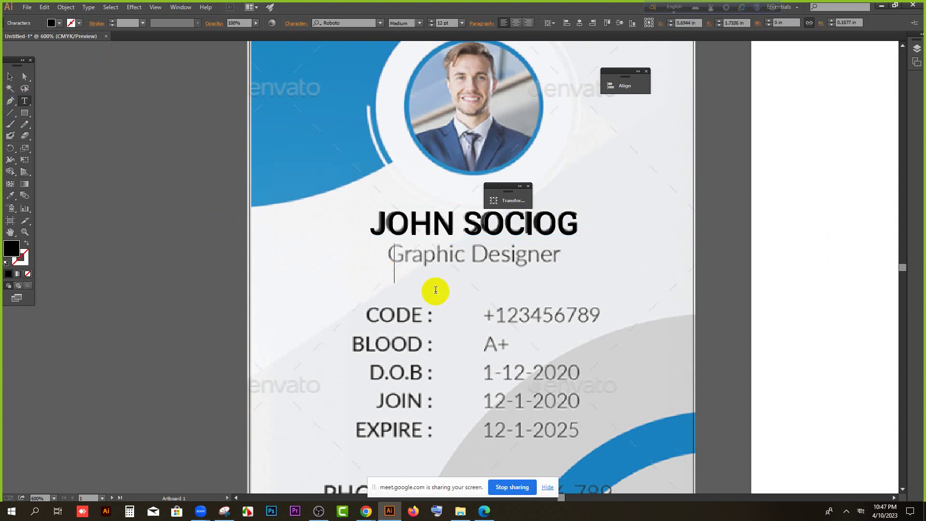
pyautogui.write('Grap')
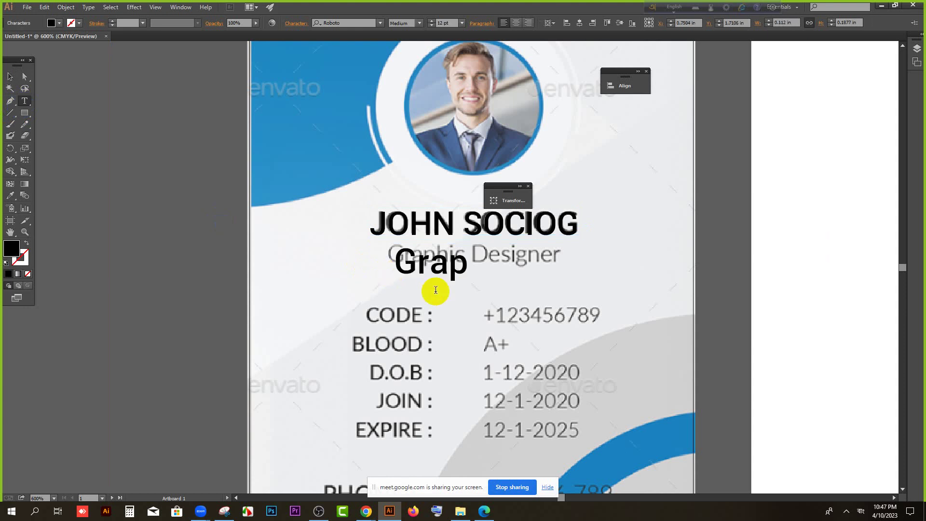
pyautogui.write('hic Designer')
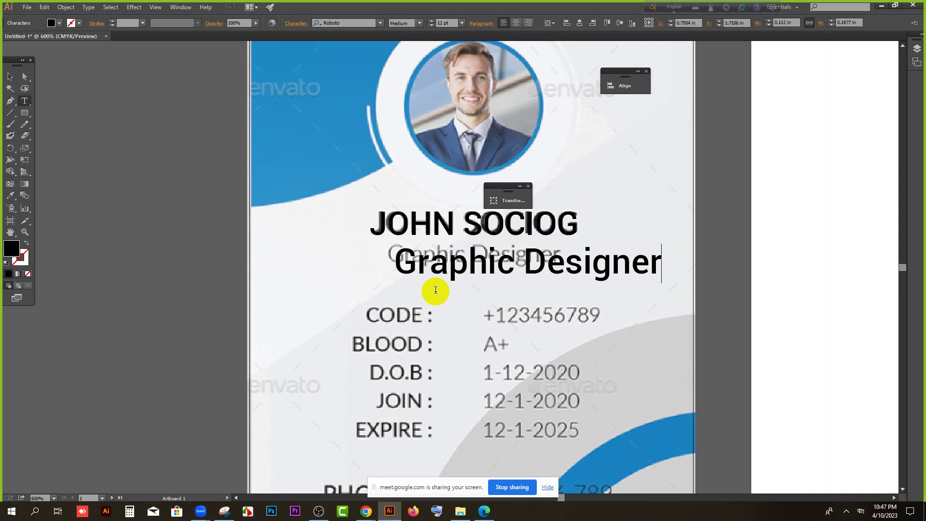
pyautogui.press('Escape')
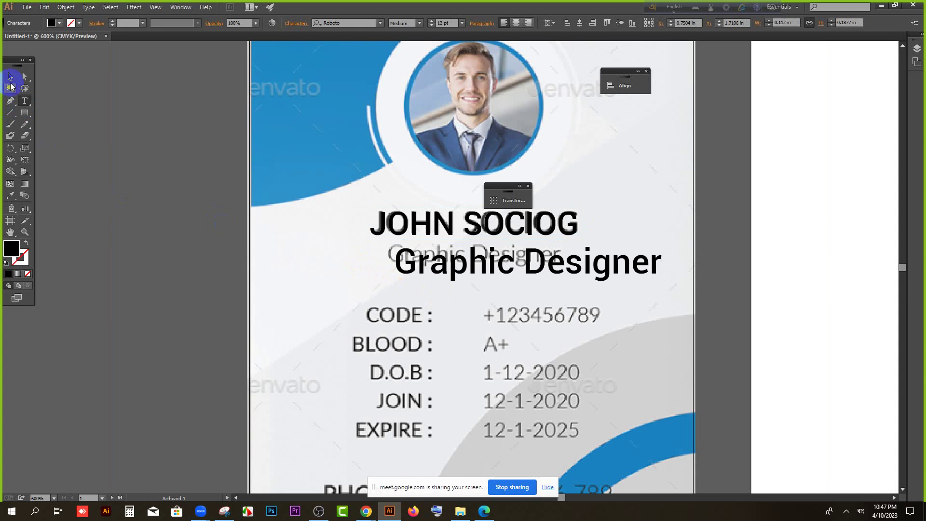
# Change the "Graphic Designer" text to the Light style and scale it down to about 8.45 pt.
pyautogui.click(416, 23)
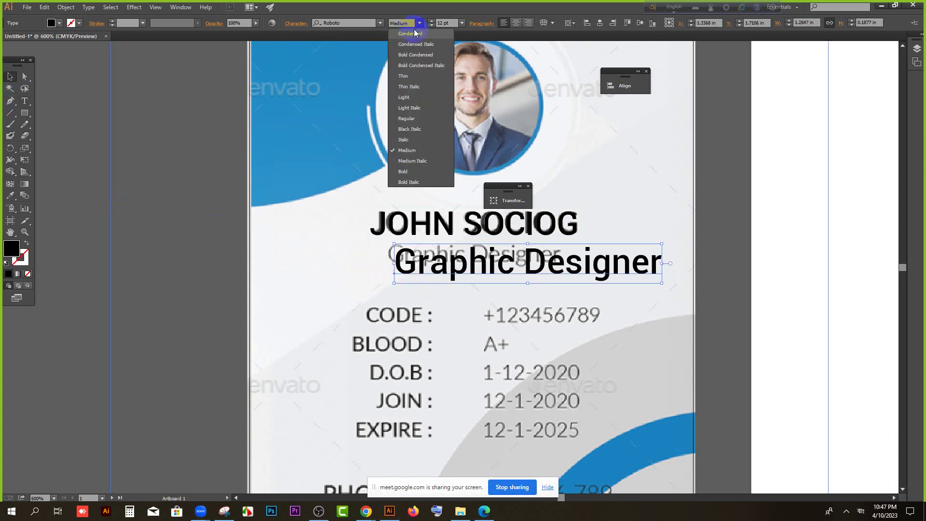
pyautogui.click(404, 97)
pyautogui.moveTo(658, 245); pyautogui.dragTo(639, 259)
# Move the "Graphic Designer" text over the reference's job title, scale it to about 7.91 pt and deselect it.
pyautogui.click(572, 267)
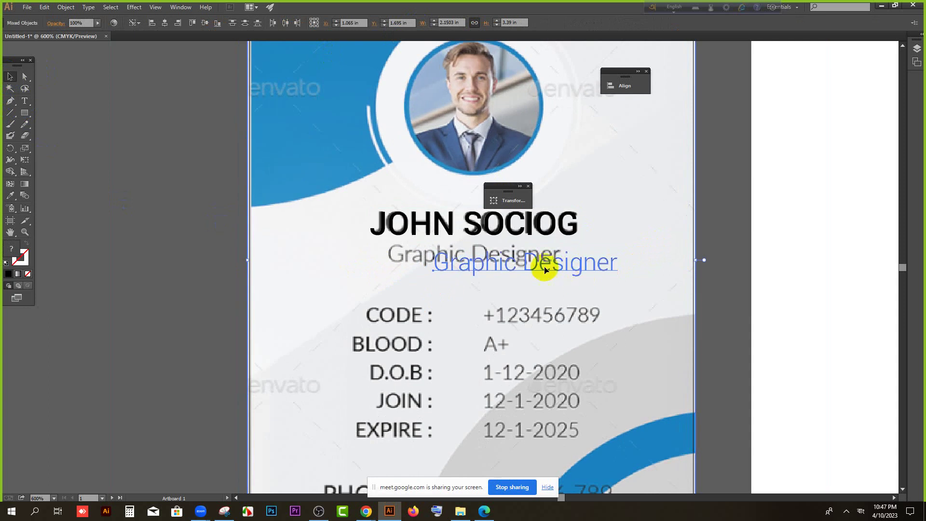
pyautogui.click(265, 277)
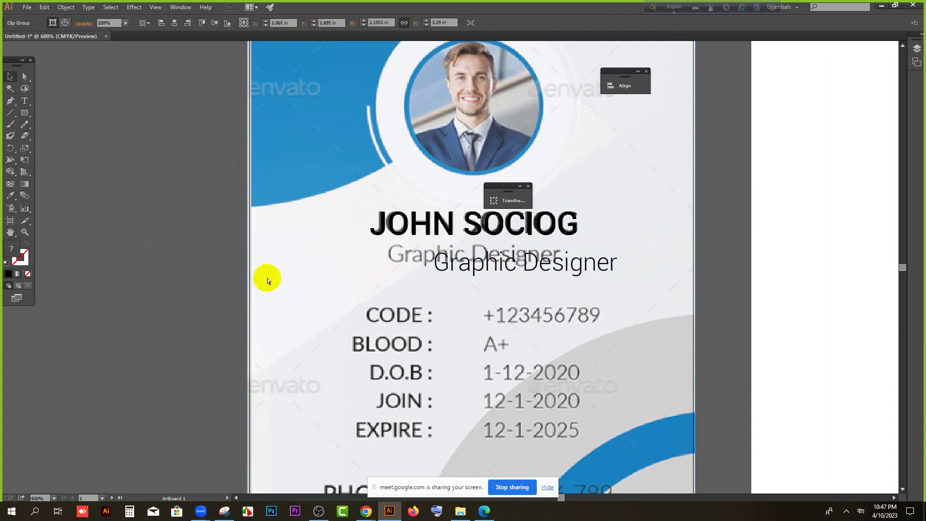
pyautogui.hotkey('ctrl', 'shift', 'a')
pyautogui.moveTo(539, 261); pyautogui.dragTo(507, 262)
pyautogui.scroll(1, 522, 268)
pyautogui.scroll(1, 522, 269)
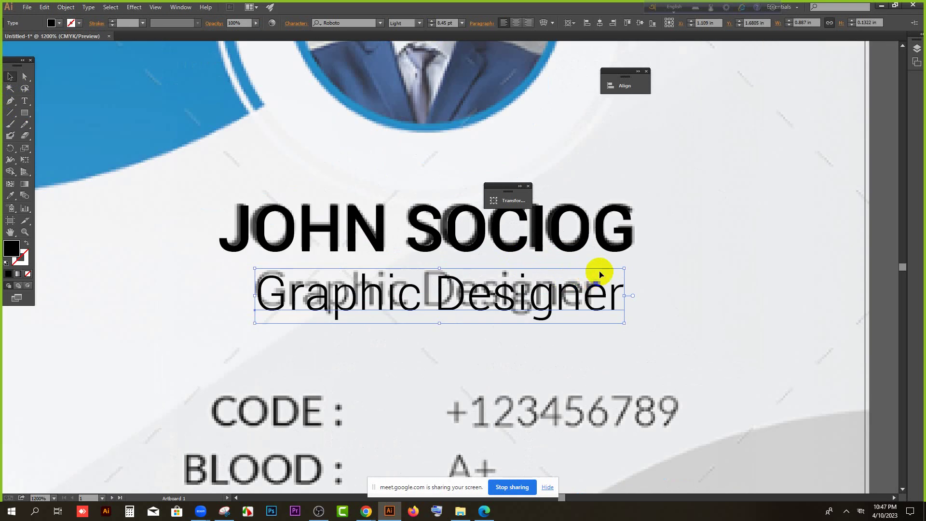
pyautogui.moveTo(621, 268); pyautogui.dragTo(599, 270)
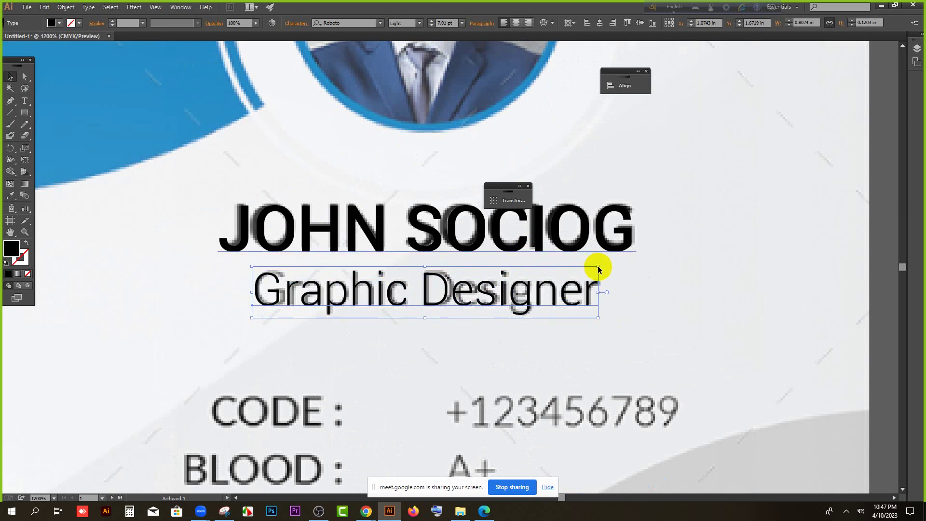
pyautogui.click(243, 299)
pyautogui.scroll(-1, 357, 314)
pyautogui.scroll(-2, 358, 317)
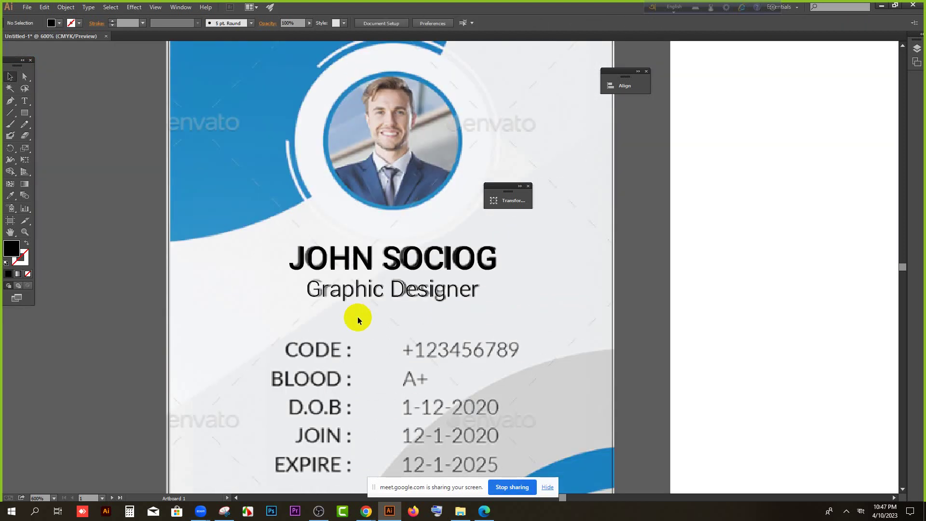
pyautogui.scroll(-1, 354, 317)
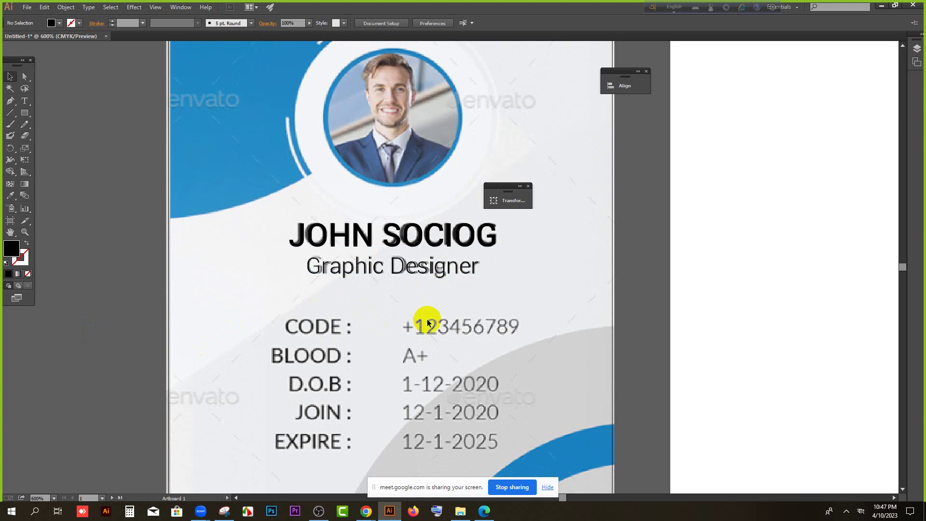
# Shrink the "Graphic Designer" text to a tiny size about its centre, then deselect it.
pyautogui.click(434, 263)
pyautogui.scroll(-1, 434, 264)
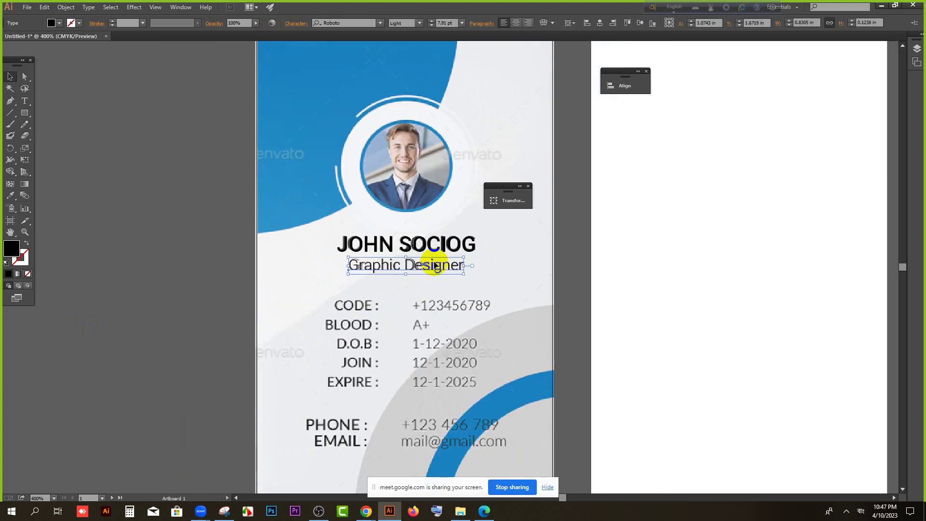
pyautogui.moveTo(465, 257); pyautogui.dragTo(424, 262)
pyautogui.click(197, 321)
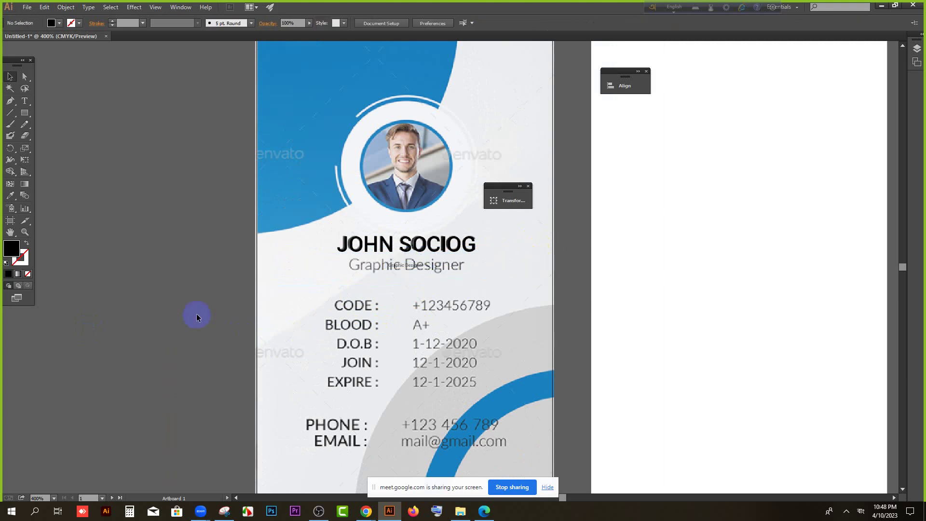
# Undo the last shrink of the "Graphic Designer" text and deselect it.
pyautogui.hotkey('ctrl', 'z')
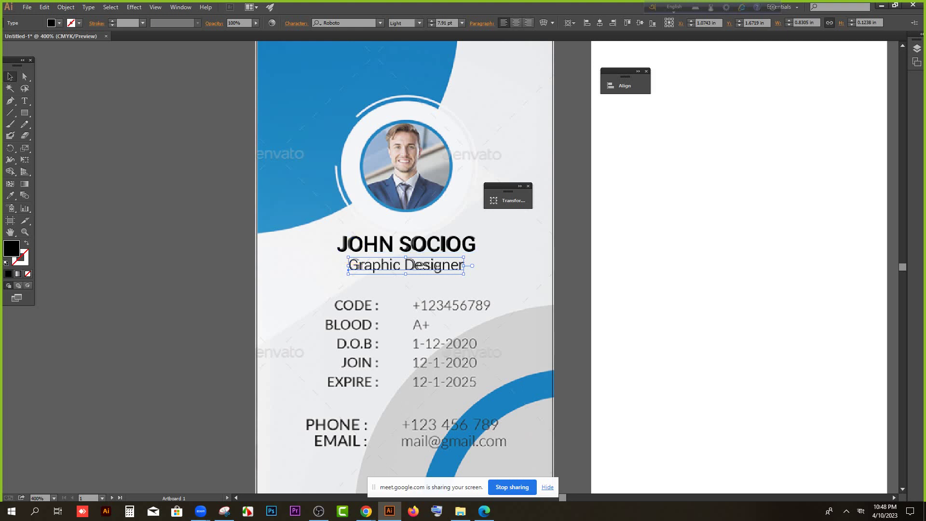
pyautogui.hotkey('alt', 'Tab')
pyautogui.click(202, 300)
pyautogui.scroll(-1, 209, 302)
pyautogui.scroll(2, 224, 292)
pyautogui.scroll(3, 265, 310)
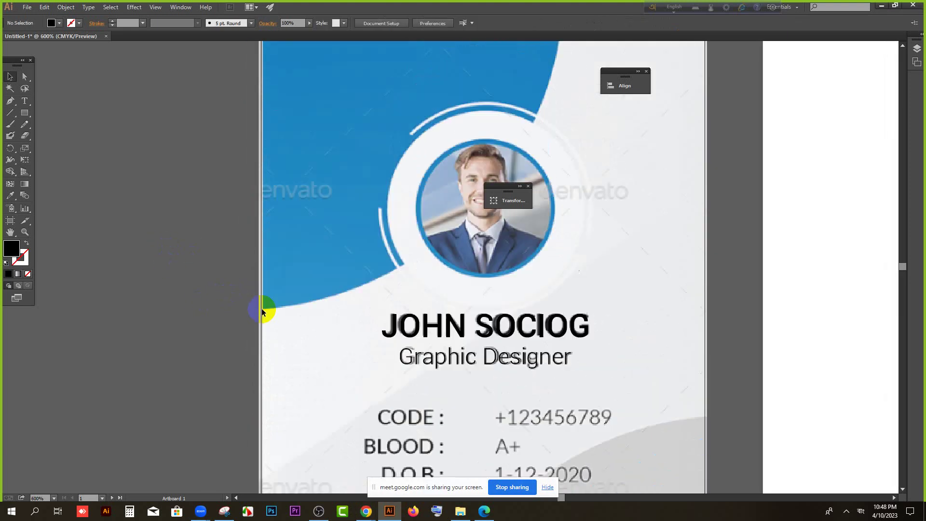
pyautogui.scroll(-2, 290, 253)
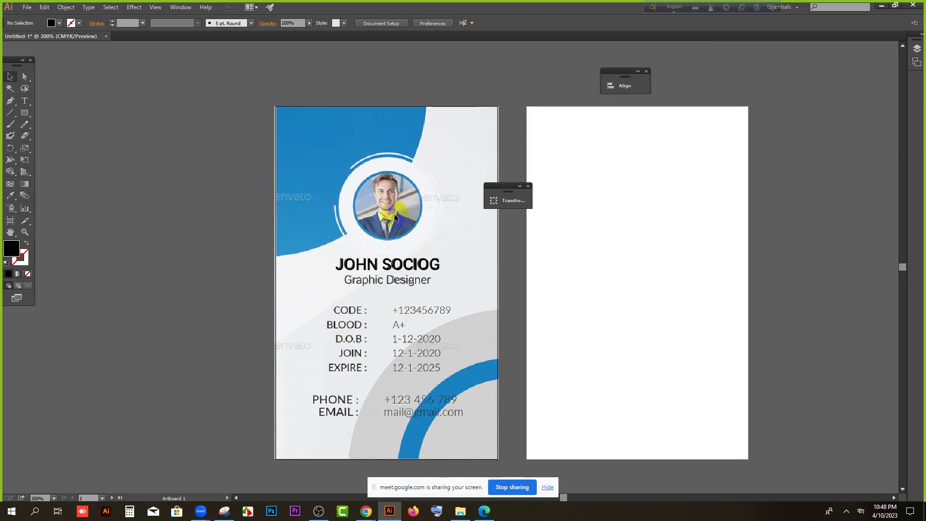
# Draw a circle over the reference portrait with the Ellipse tool and scale it about its centre to about 0.68 in.
pyautogui.click(25, 113)
pyautogui.moveTo(26, 117); pyautogui.dragTo(54, 136)
pyautogui.scroll(1, 358, 208)
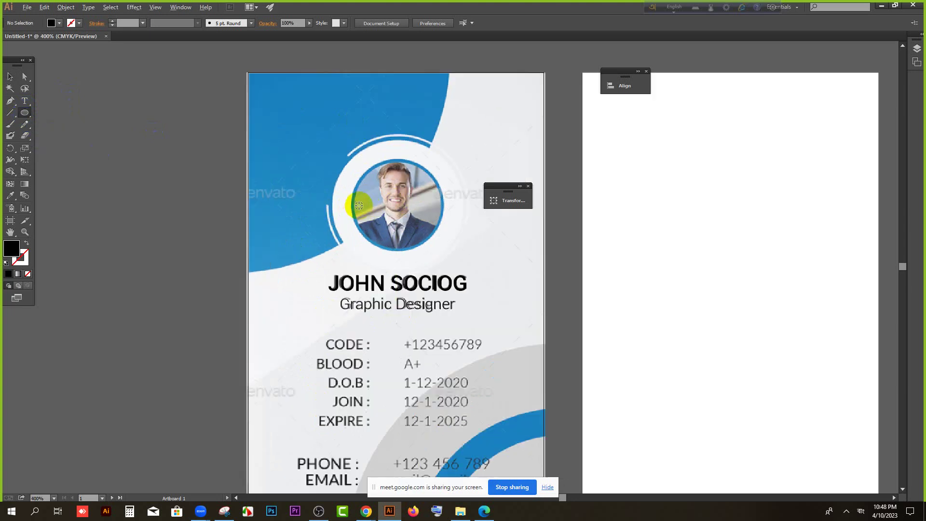
pyautogui.moveTo(393, 201); pyautogui.dragTo(420, 204)
pyautogui.click(10, 76)
pyautogui.scroll(2, 346, 203)
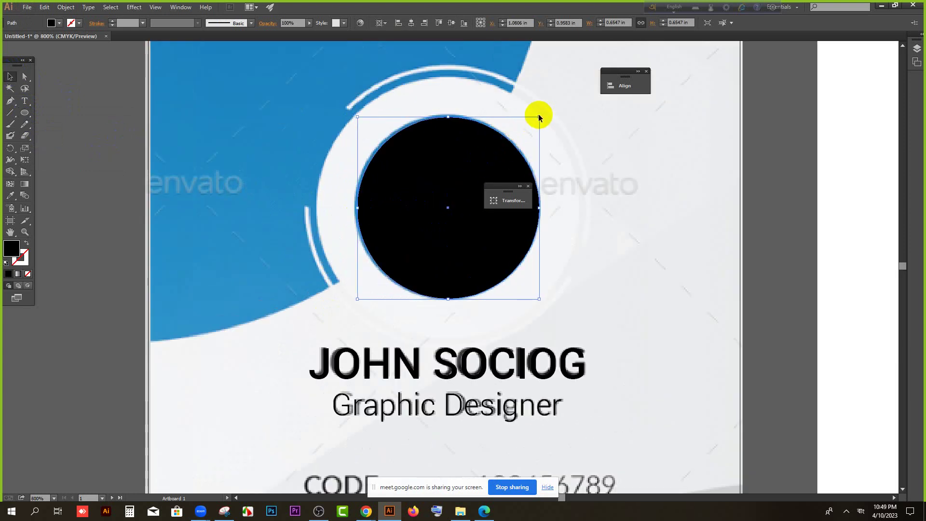
pyautogui.moveTo(540, 116); pyautogui.dragTo(543, 112)
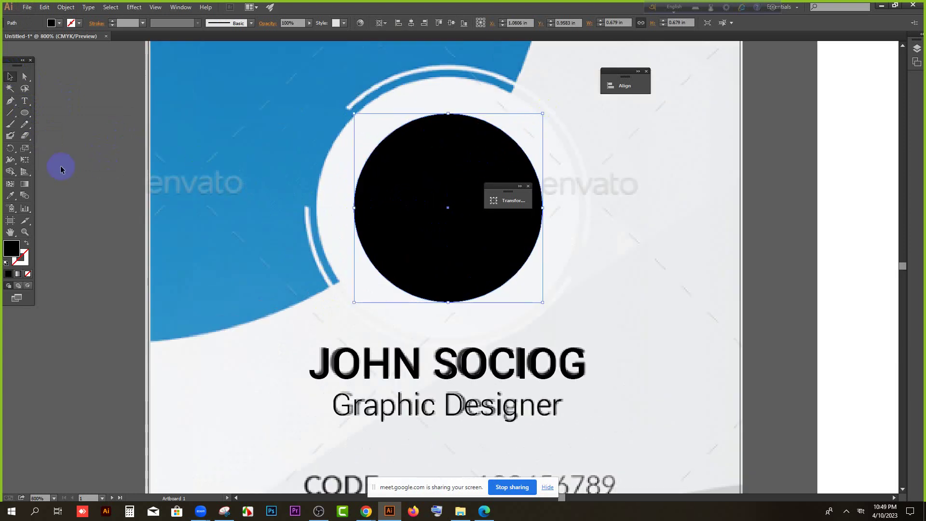
# Duplicate the circle in place and enlarge the copy about its centre to about 0.95 in, matching the reference's white disc.
pyautogui.click(424, 202)
pyautogui.scroll(1, 337, 193)
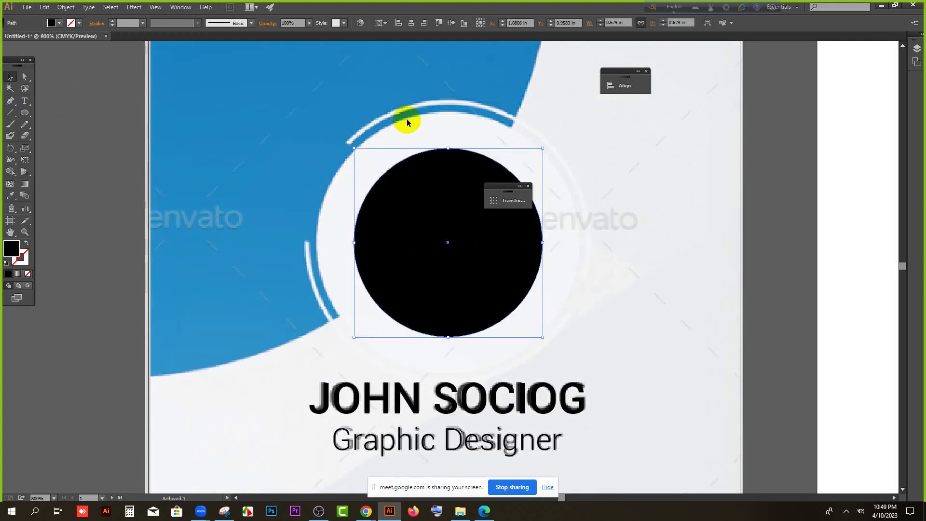
pyautogui.click(764, 186)
pyautogui.click(458, 237)
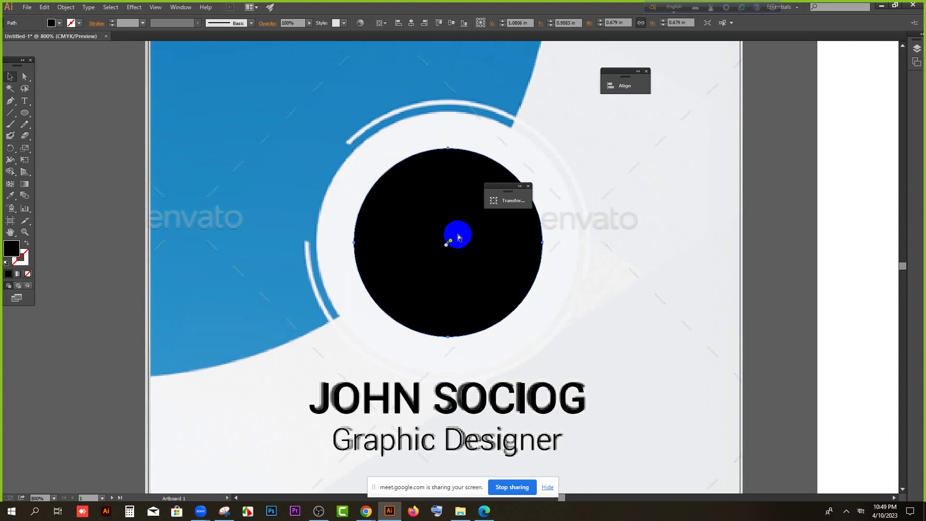
pyautogui.click(458, 236)
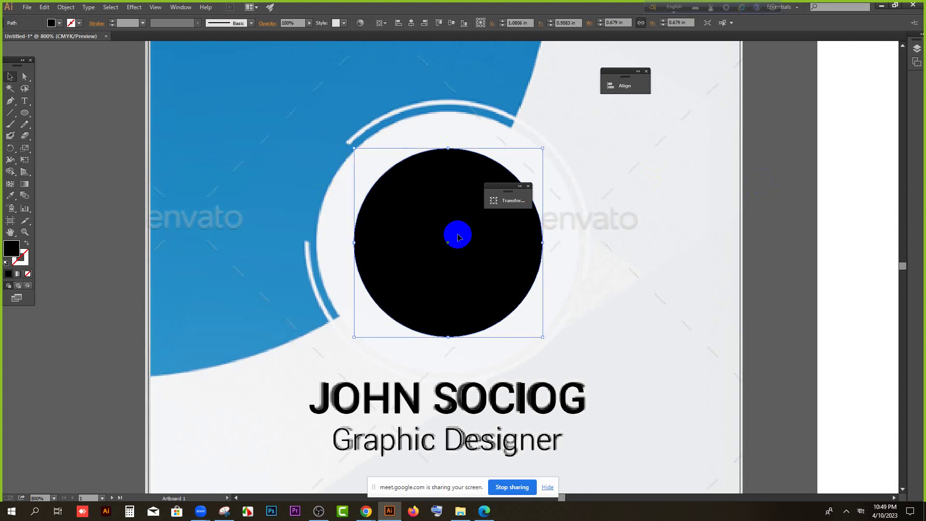
pyautogui.moveTo(542, 146); pyautogui.dragTo(592, 111)
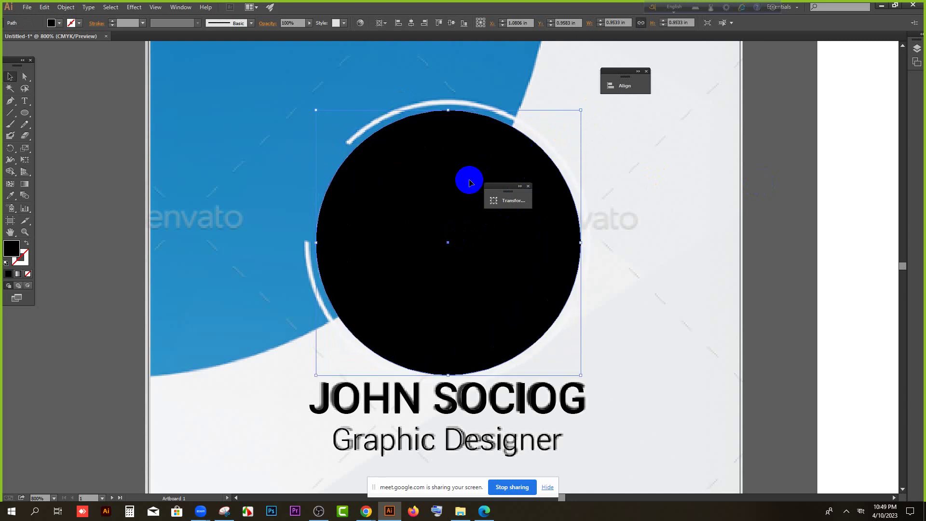
# Duplicate the larger circle in place, enlarge the copy about its centre to about 1.02 in and remove its fill.
pyautogui.scroll(1, 434, 181)
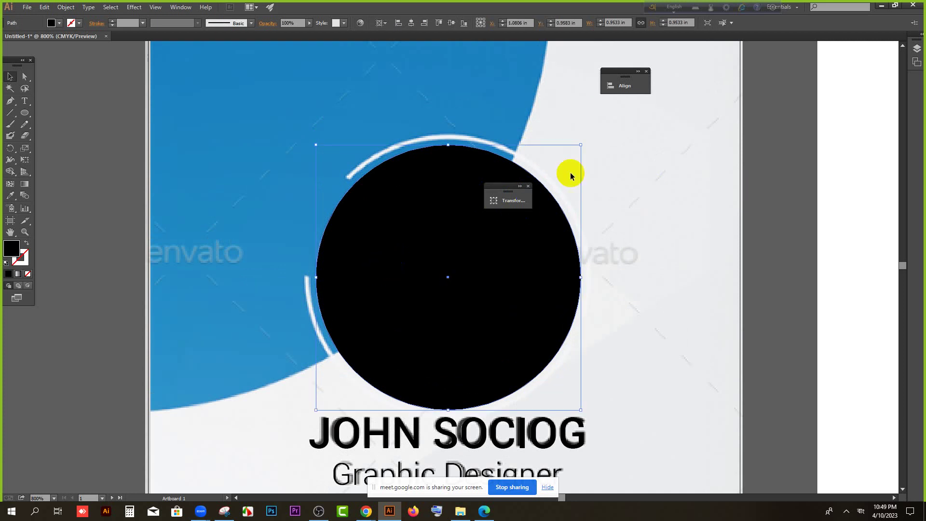
pyautogui.moveTo(581, 144)
pyautogui.mouseDown()
pyautogui.moveTo(595, 128)
pyautogui.moveTo(595, 136)
pyautogui.mouseUp()
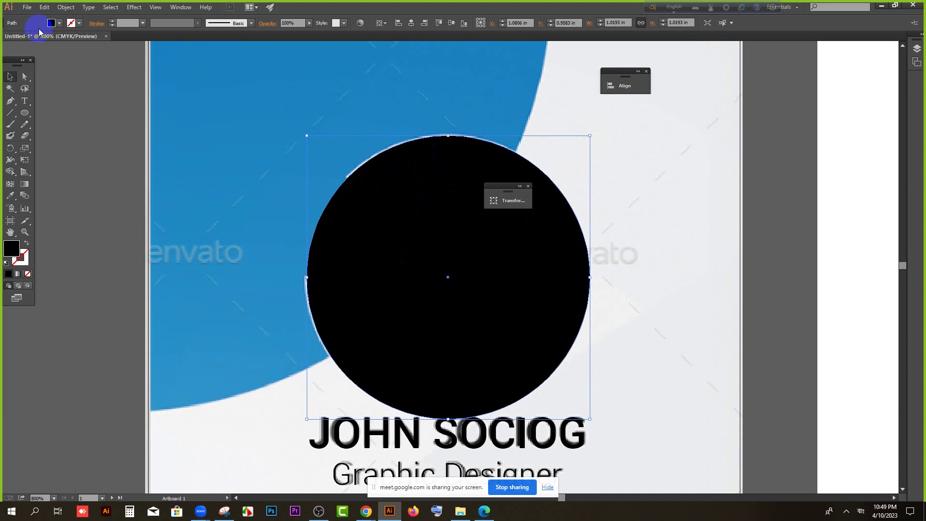
pyautogui.click(54, 23)
pyautogui.click(7, 39)
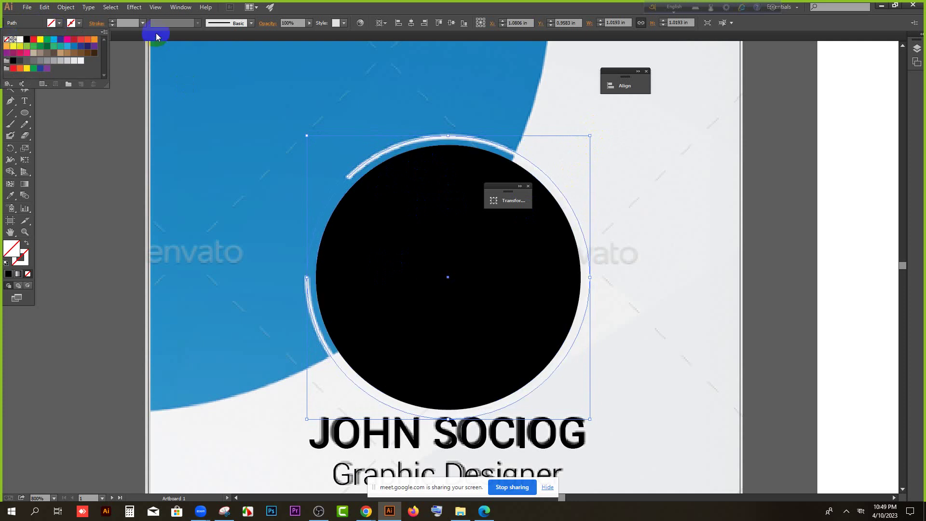
# Give the outermost circle a black 1 pt stroke and deselect it.
pyautogui.click(109, 24)
pyautogui.click(112, 21)
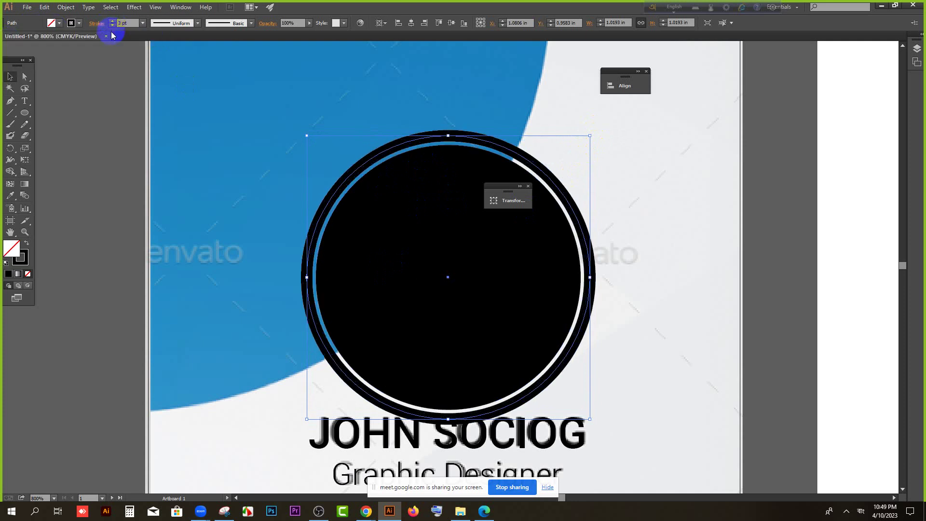
pyautogui.click(112, 26)
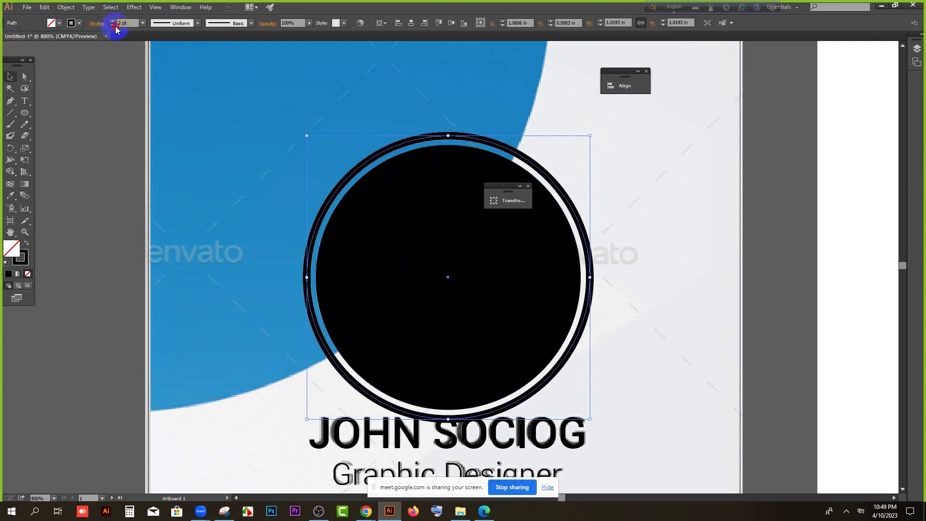
pyautogui.click(113, 25)
pyautogui.click(113, 22)
pyautogui.click(112, 25)
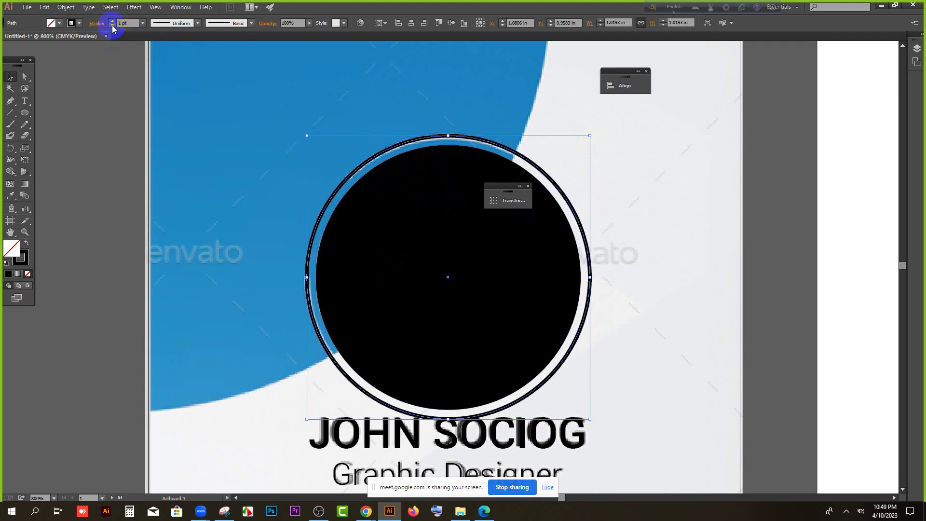
pyautogui.click(83, 145)
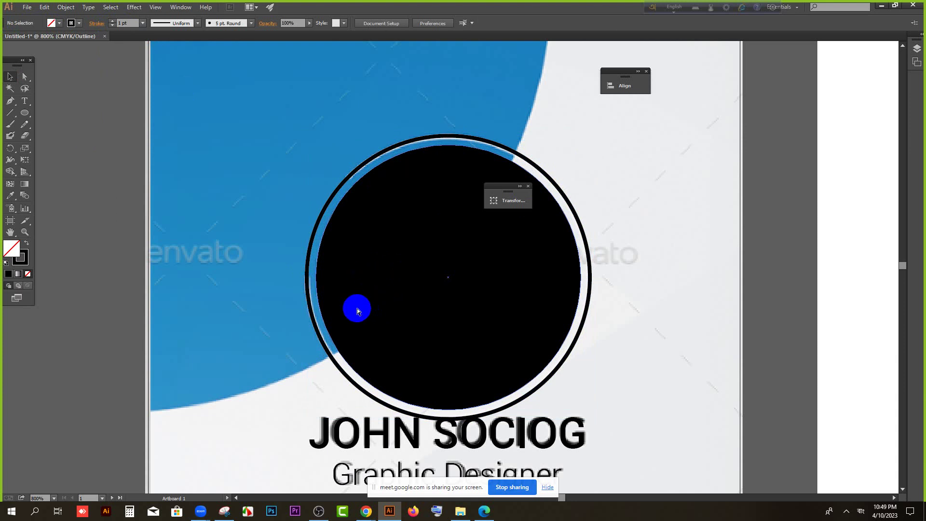
# Switch to outline view and fill the middle circle with a light grey swatch.
pyautogui.hotkey('ctrl', 'y')
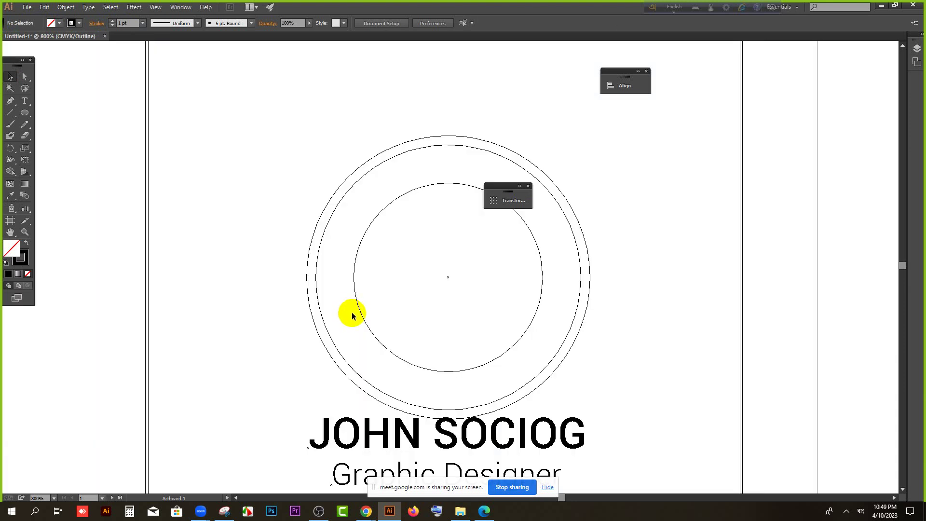
pyautogui.click(338, 205)
pyautogui.click(57, 25)
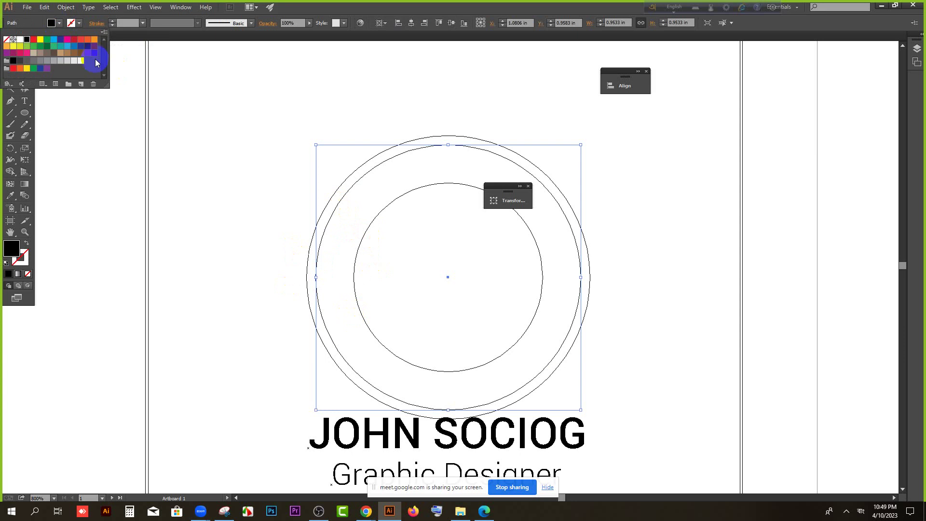
pyautogui.click(137, 128)
# Fill the innermost circle with a cyan blue swatch, deselect it and return to preview view.
pyautogui.click(380, 212)
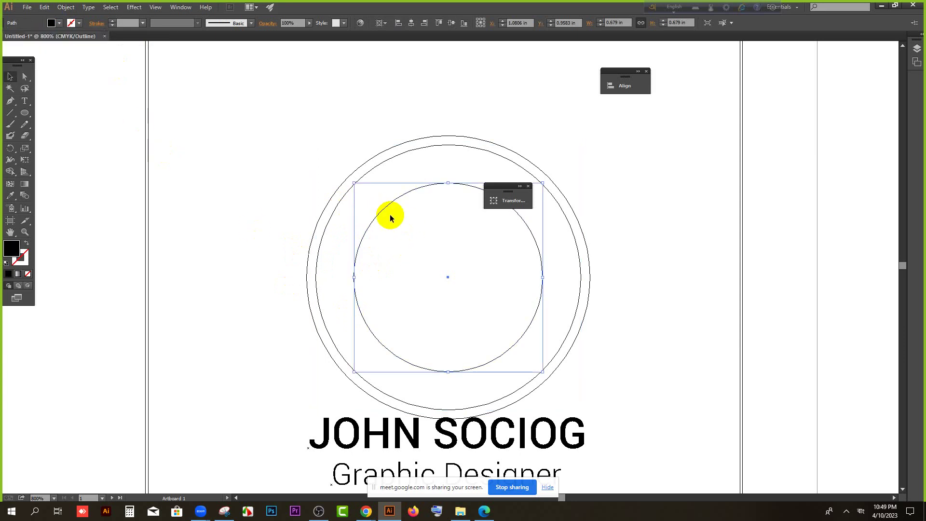
pyautogui.click(52, 25)
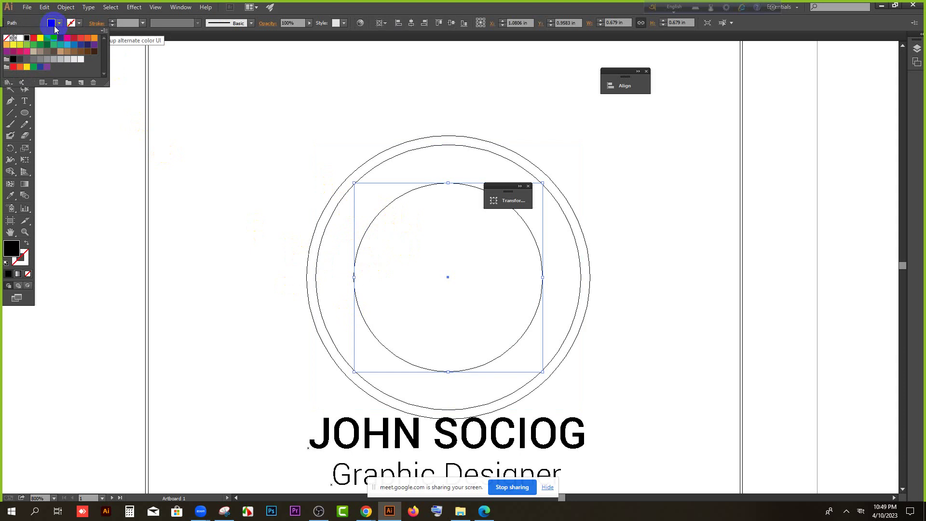
pyautogui.click(57, 39)
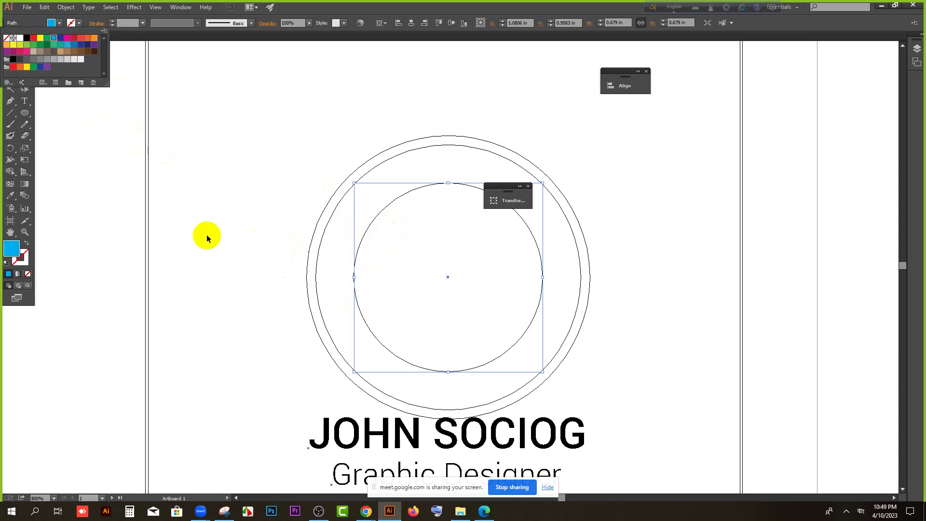
pyautogui.click(208, 238)
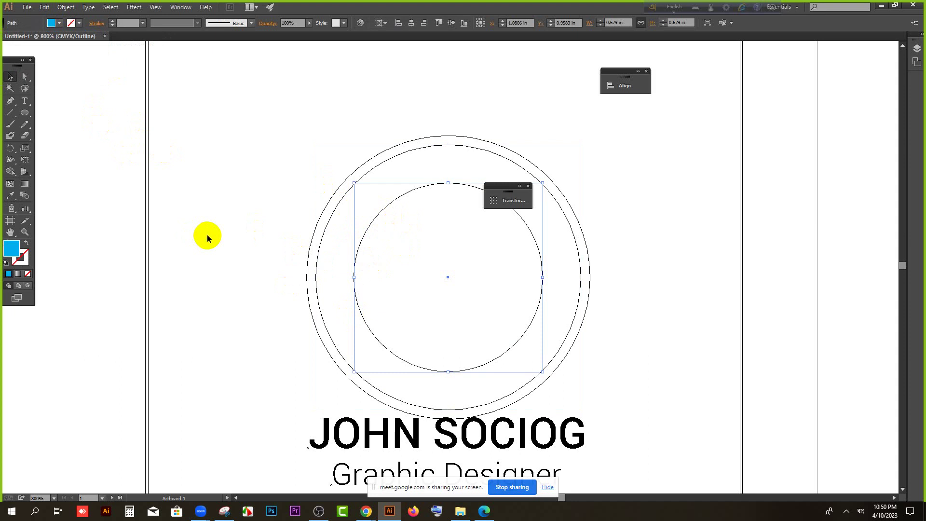
pyautogui.click(207, 238)
pyautogui.hotkey('ctrl', 'y')
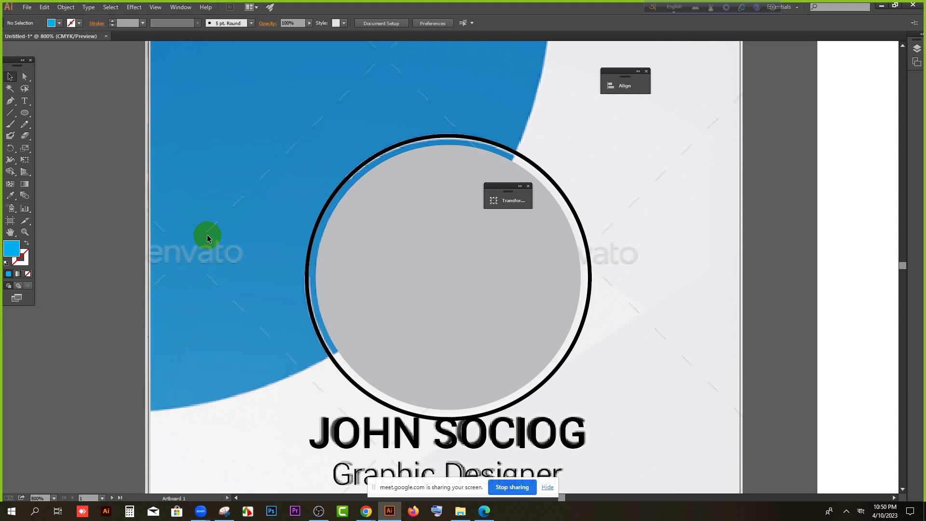
# Select the innermost blue circle in outline view, bring it to the front and return to preview view.
pyautogui.click(392, 268)
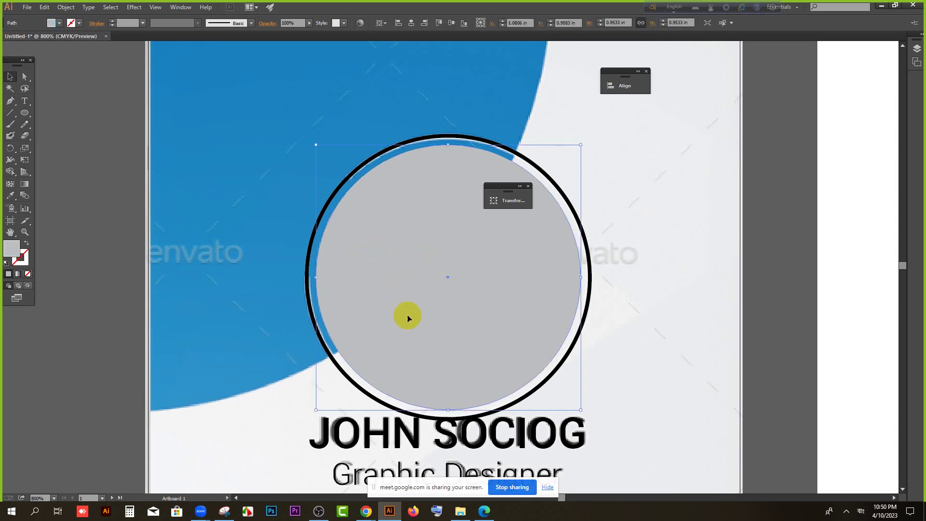
pyautogui.hotkey('ctrl', 'y')
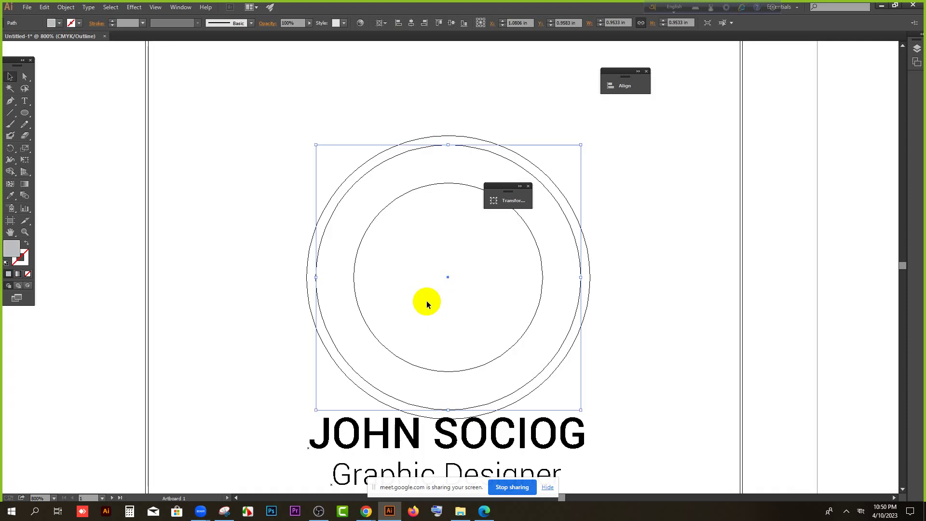
pyautogui.click(394, 206)
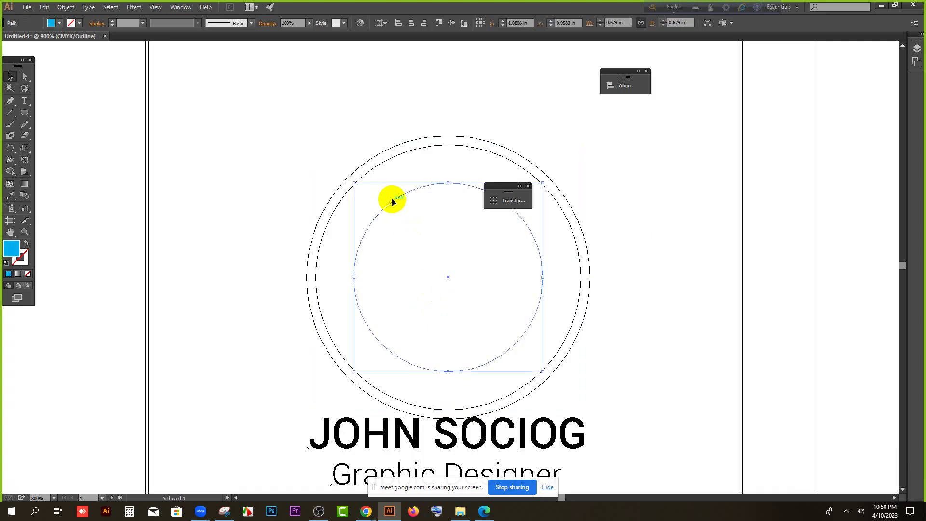
pyautogui.rightClick(393, 200)
pyautogui.moveTo(424, 335)
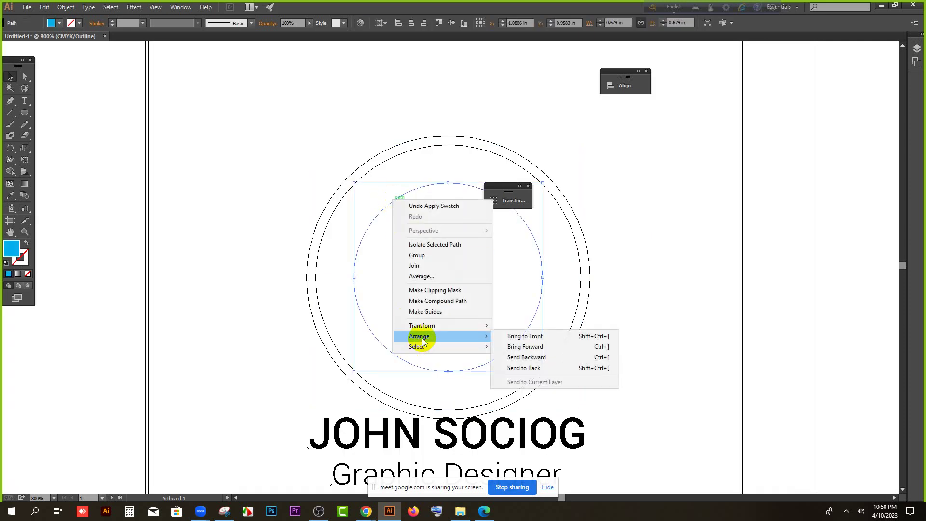
pyautogui.click(522, 337)
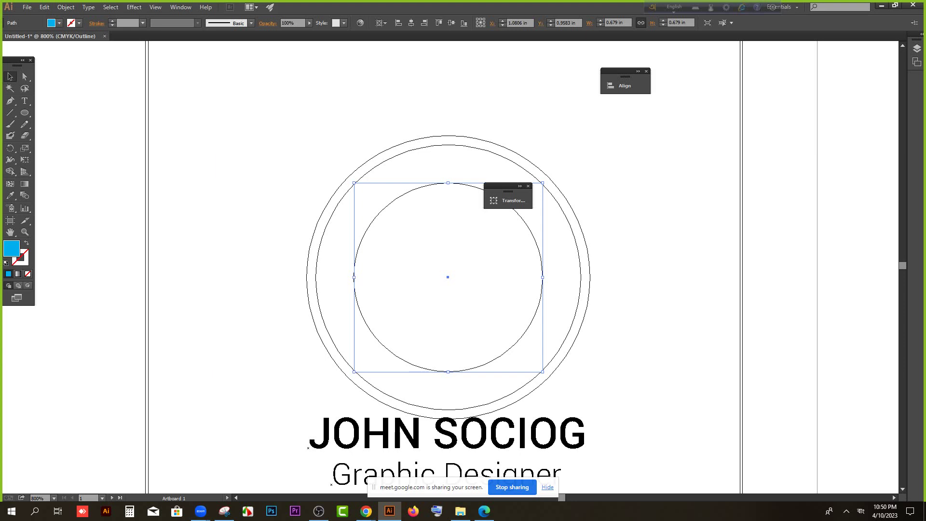
pyautogui.rightClick(399, 201)
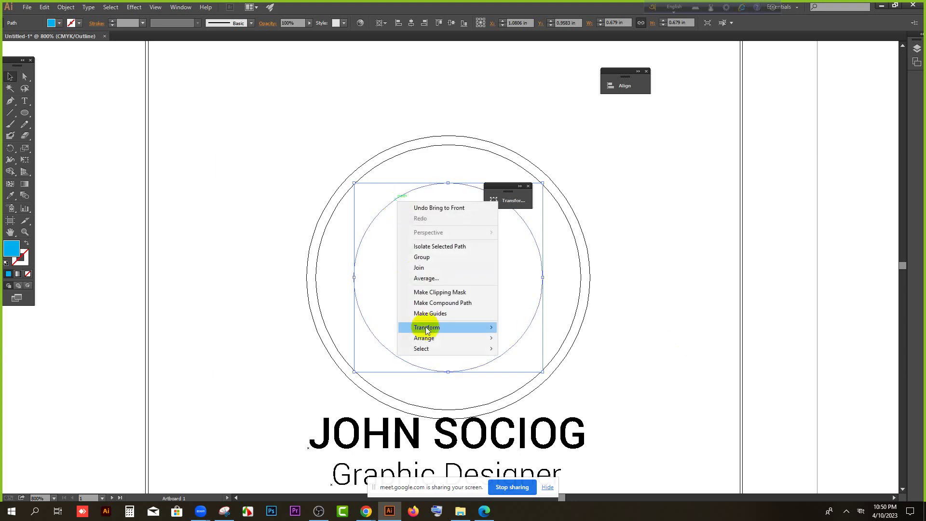
pyautogui.moveTo(427, 337)
pyautogui.click(527, 338)
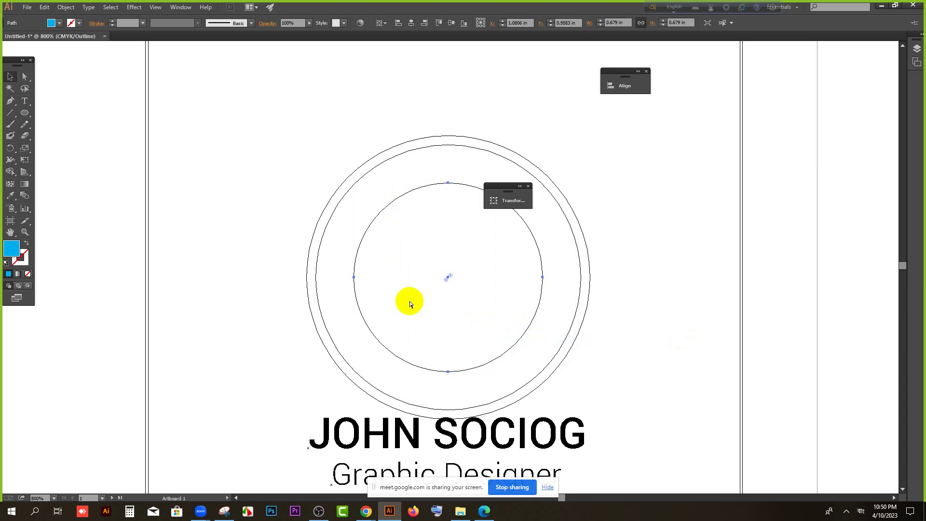
pyautogui.hotkey('ctrl', 'y')
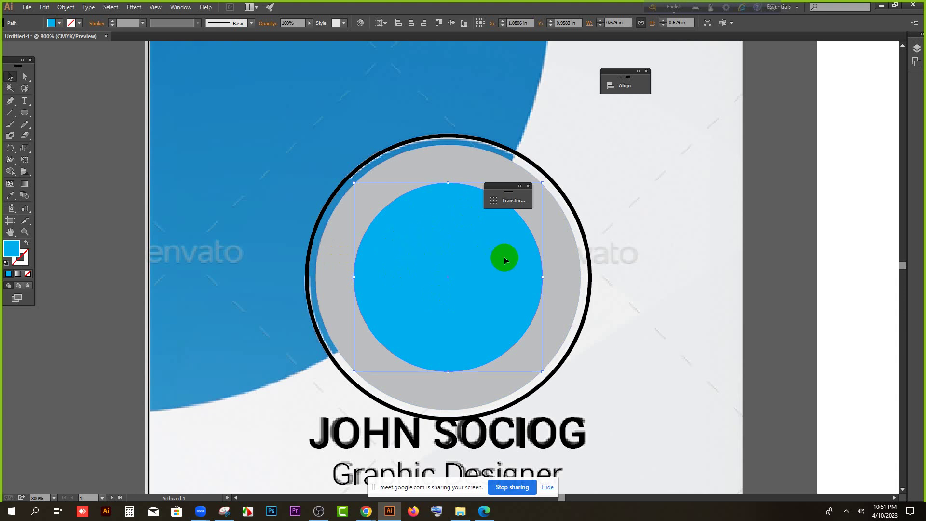
# Send the blue circle backward behind the grey circle and lower the grey circle's opacity to about 78%.
pyautogui.hotkey('ctrl', '[')
pyautogui.click(280, 270)
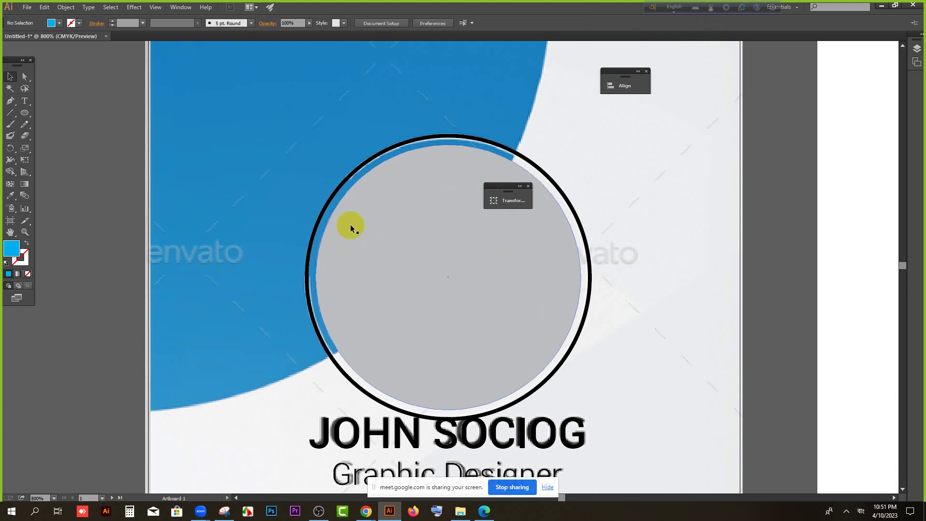
pyautogui.click(361, 232)
pyautogui.click(310, 23)
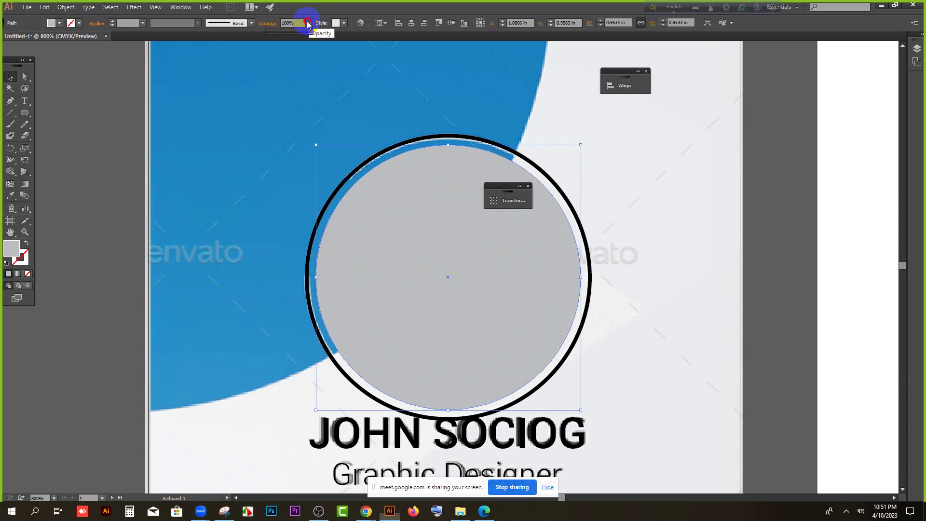
pyautogui.moveTo(307, 33); pyautogui.dragTo(301, 33)
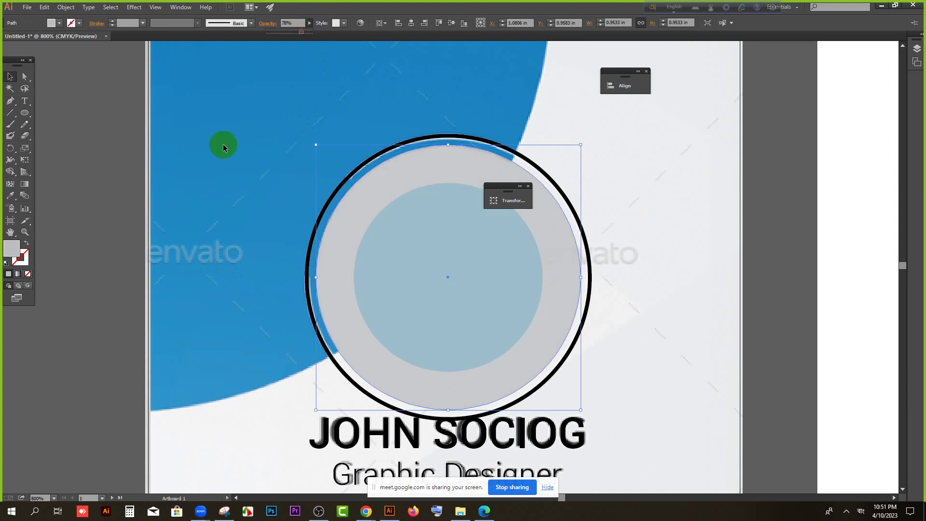
# Bring the innermost blue circle to the front in outline view, return to preview view and deselect it.
pyautogui.click(110, 189)
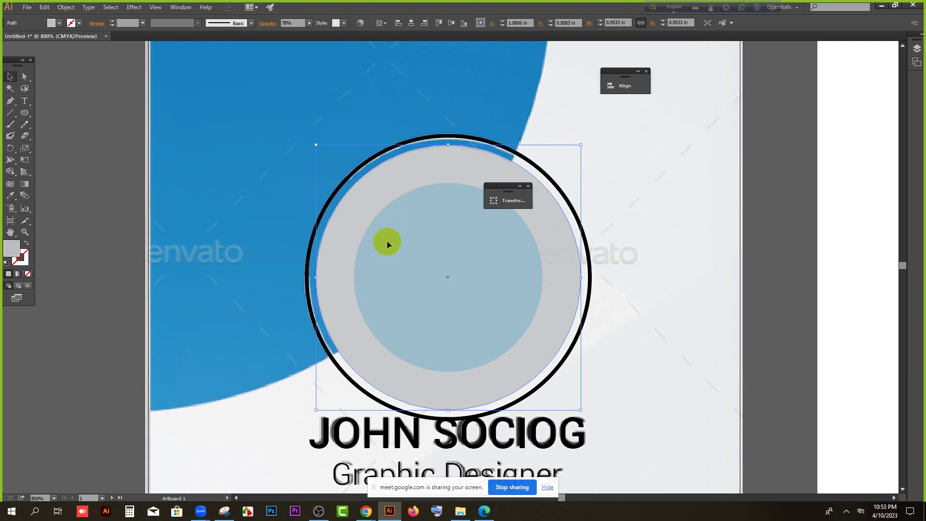
pyautogui.hotkey('ctrl', 'y')
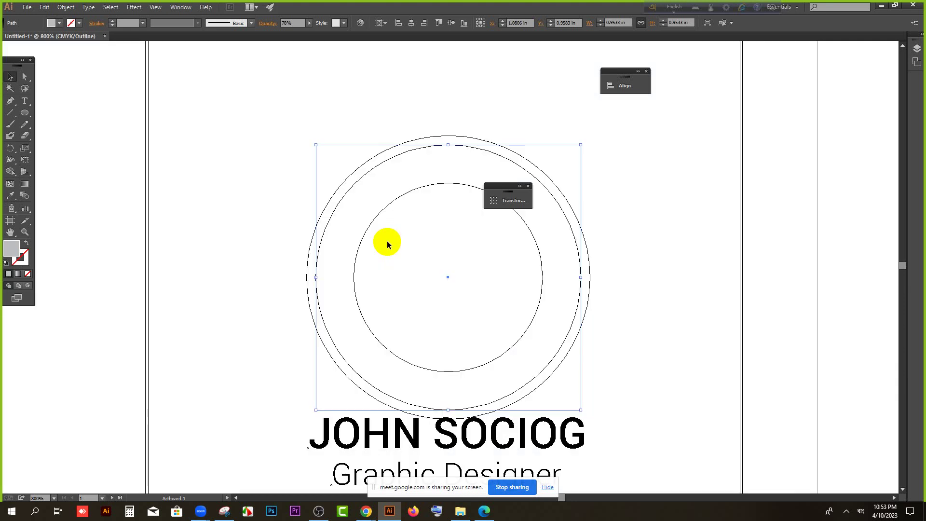
pyautogui.rightClick(383, 208)
pyautogui.moveTo(426, 346)
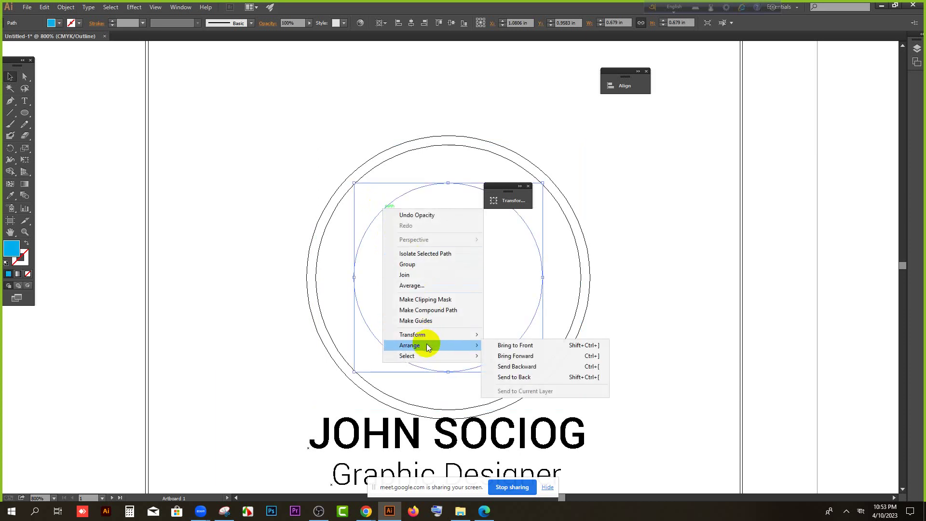
pyautogui.click(514, 348)
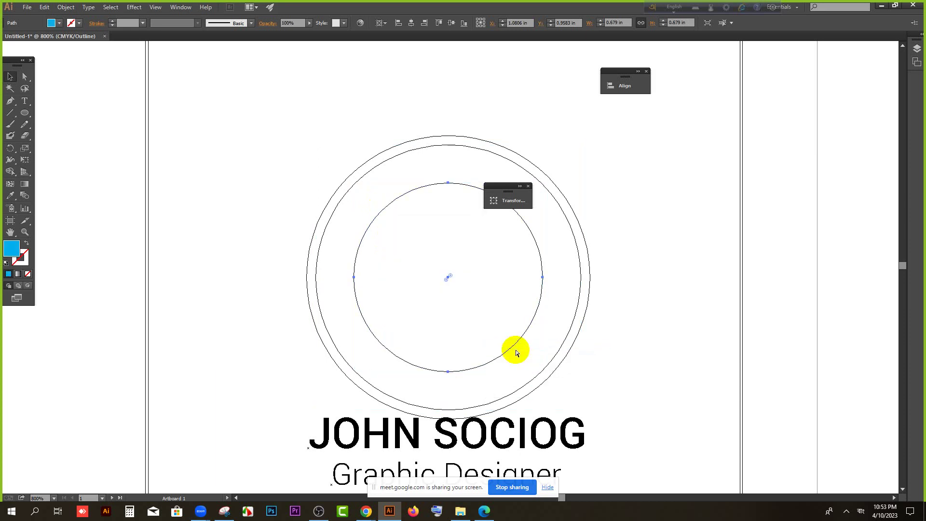
pyautogui.hotkey('ctrl', 'y')
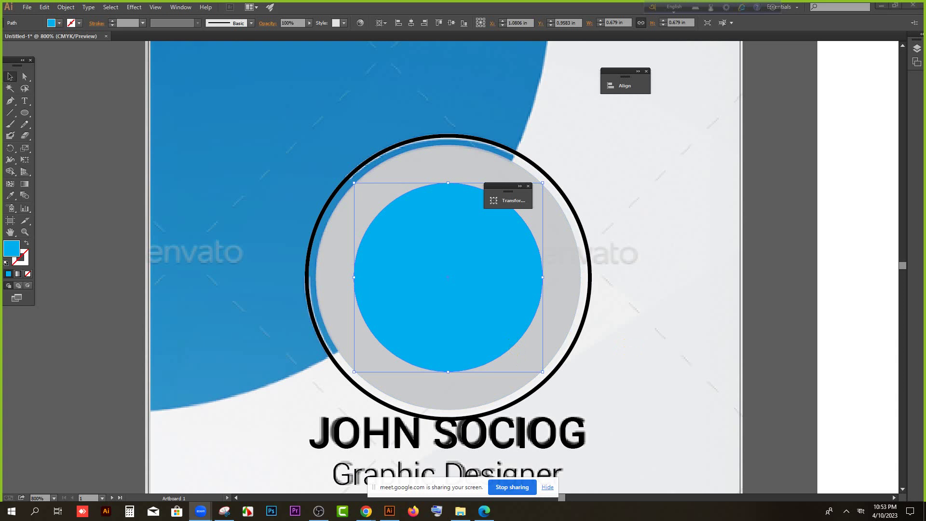
pyautogui.scroll(-2, 345, 311)
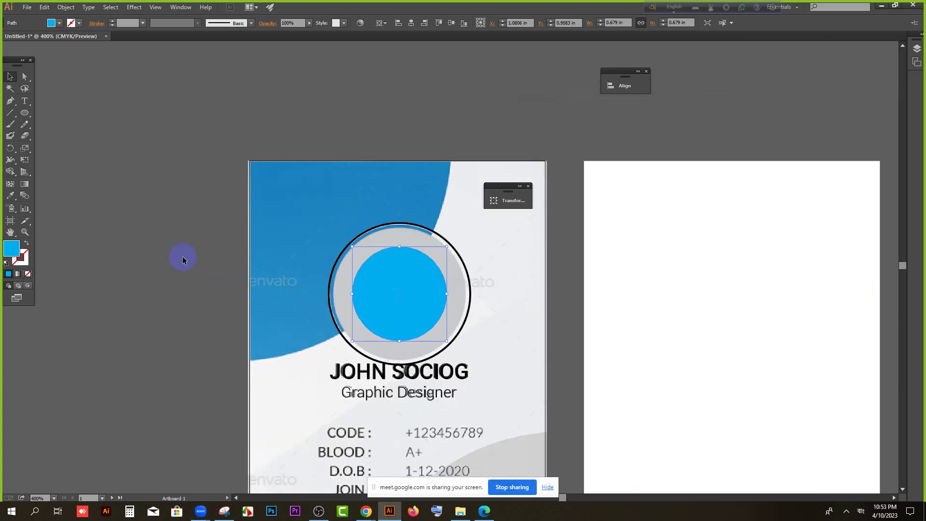
pyautogui.click(179, 255)
pyautogui.scroll(-2, 170, 259)
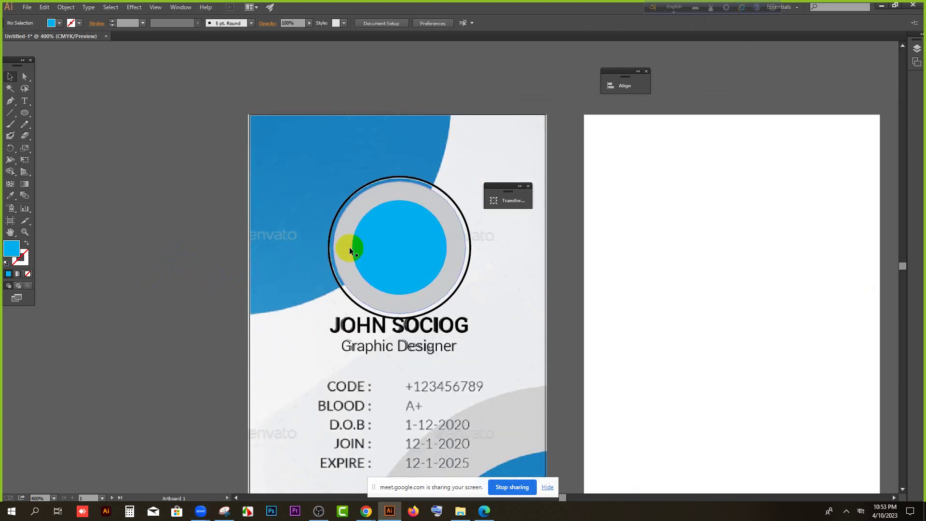
# Duplicate the innermost blue circle in place and shrink the copy around its centre to about 0.66 in.
pyautogui.click(366, 243)
pyautogui.scroll(2, 393, 239)
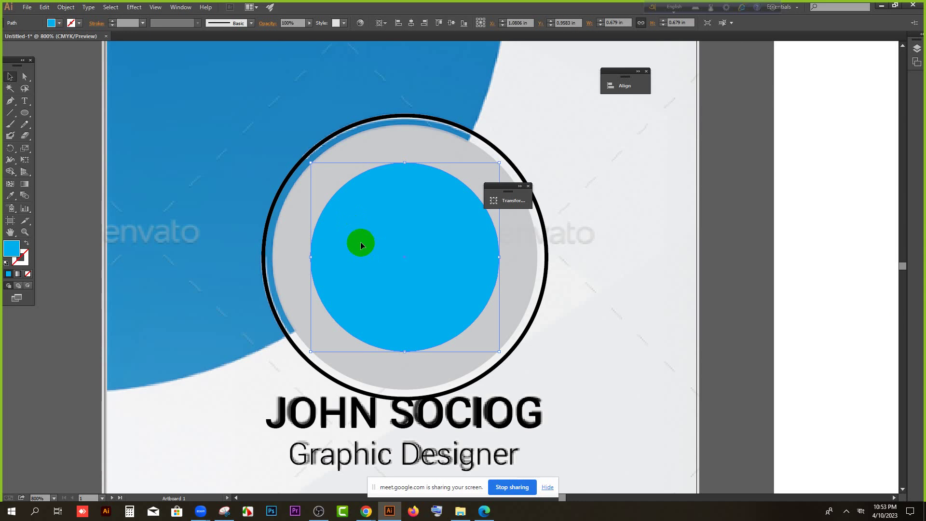
pyautogui.scroll(-2, 363, 245)
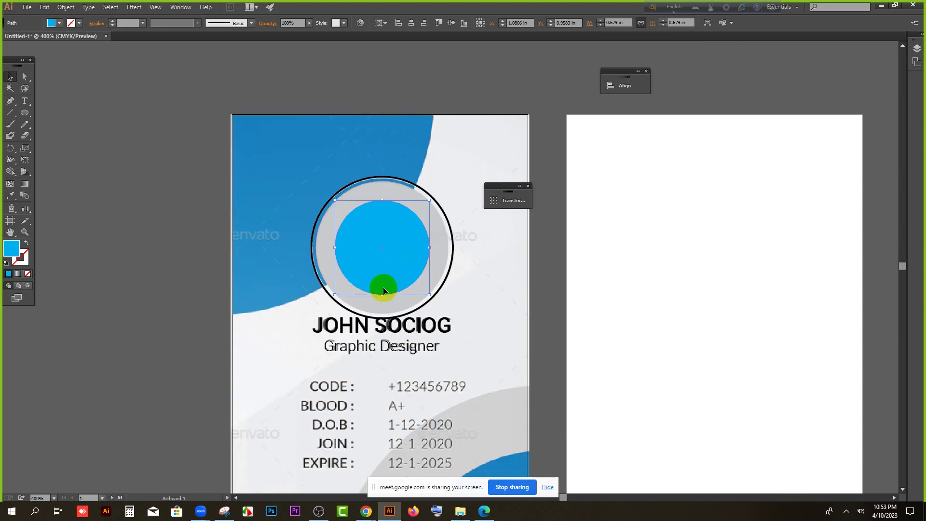
pyautogui.scroll(-1, 383, 290)
pyautogui.scroll(-2, 376, 307)
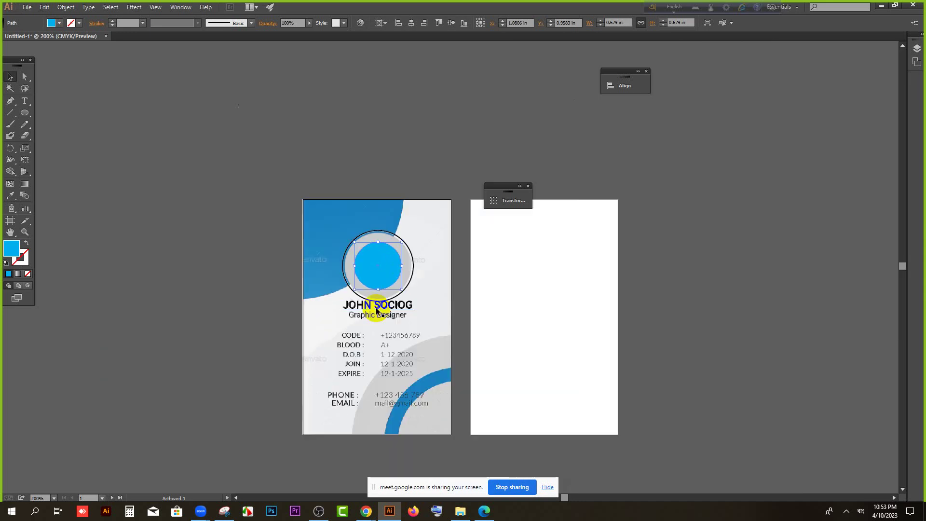
pyautogui.scroll(5, 367, 253)
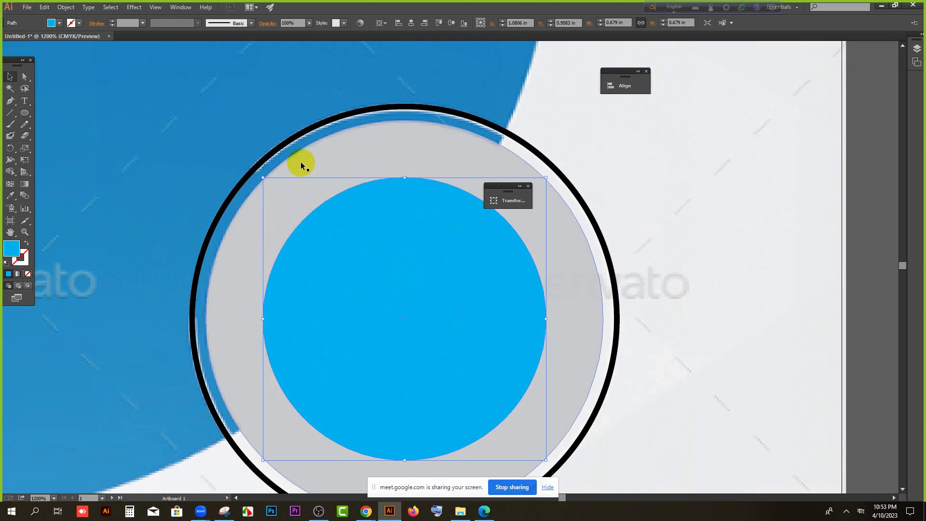
pyautogui.click(358, 245)
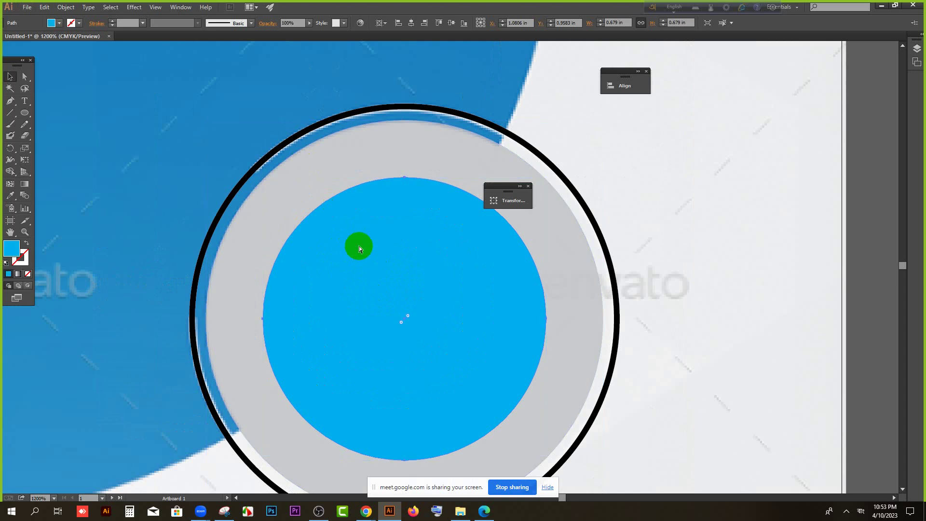
pyautogui.scroll(1, 447, 254)
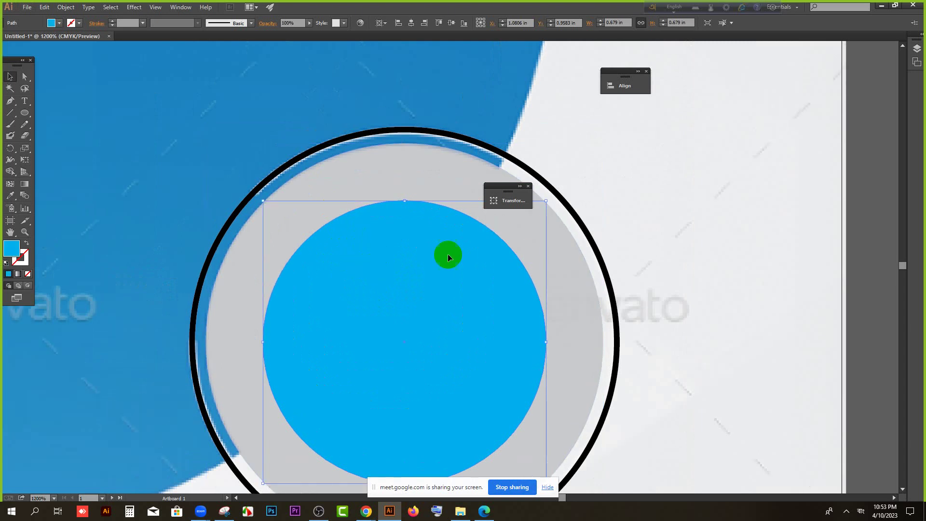
pyautogui.moveTo(545, 201); pyautogui.dragTo(543, 204)
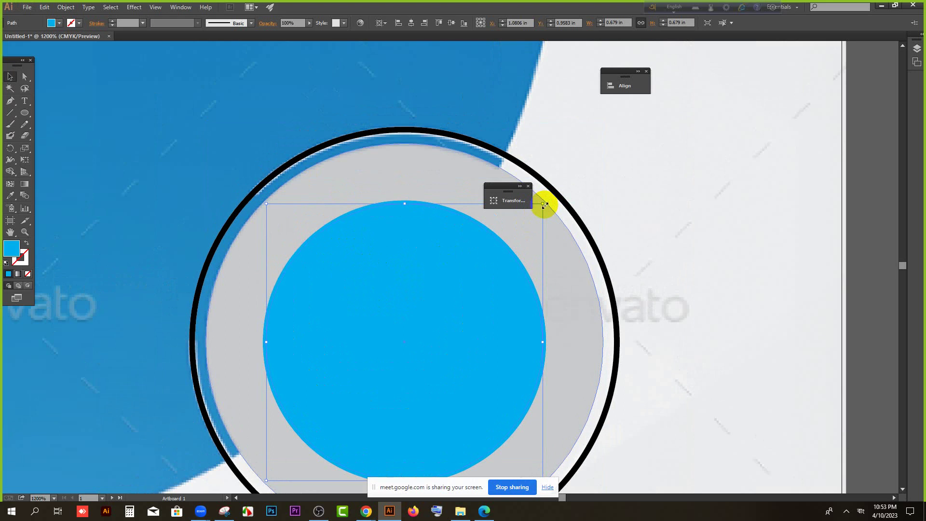
# Fill the smaller circle copy with a red swatch and deselect it.
pyautogui.click(74, 22)
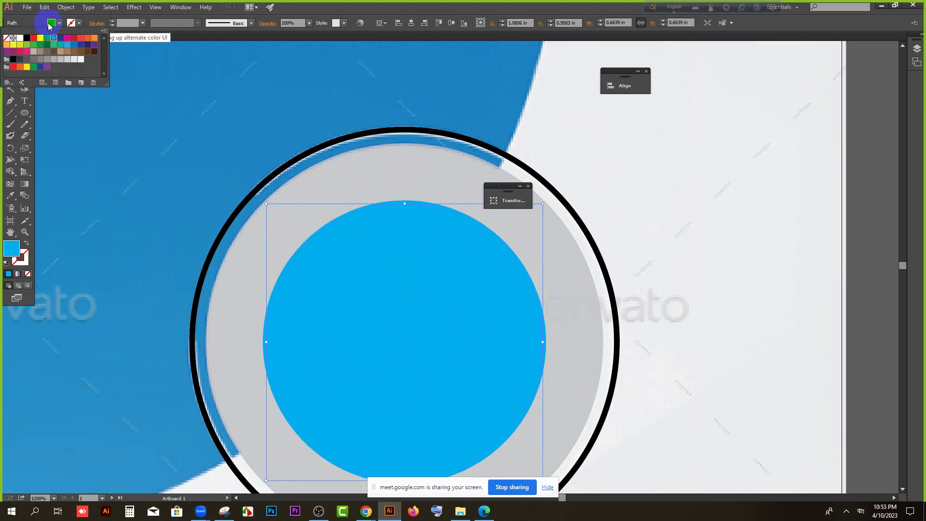
pyautogui.click(80, 40)
pyautogui.click(722, 228)
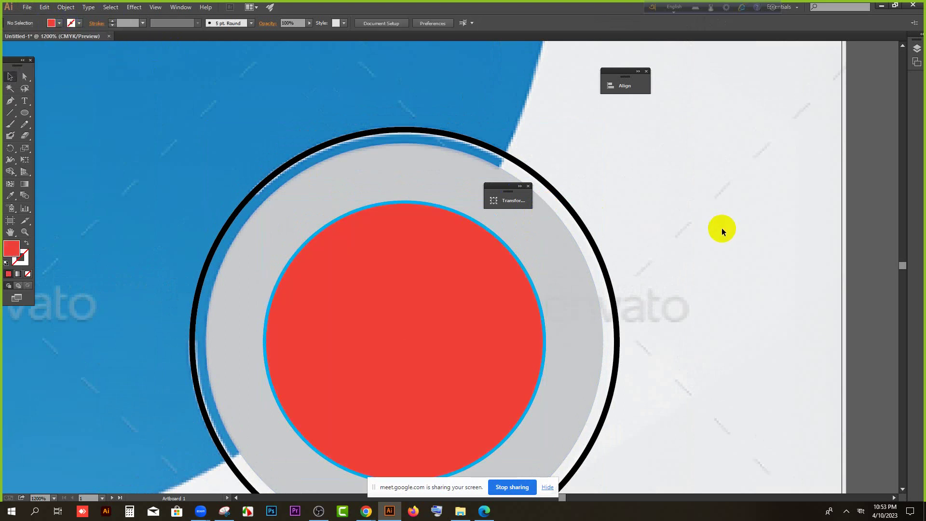
pyautogui.hotkey('ctrl', '-')
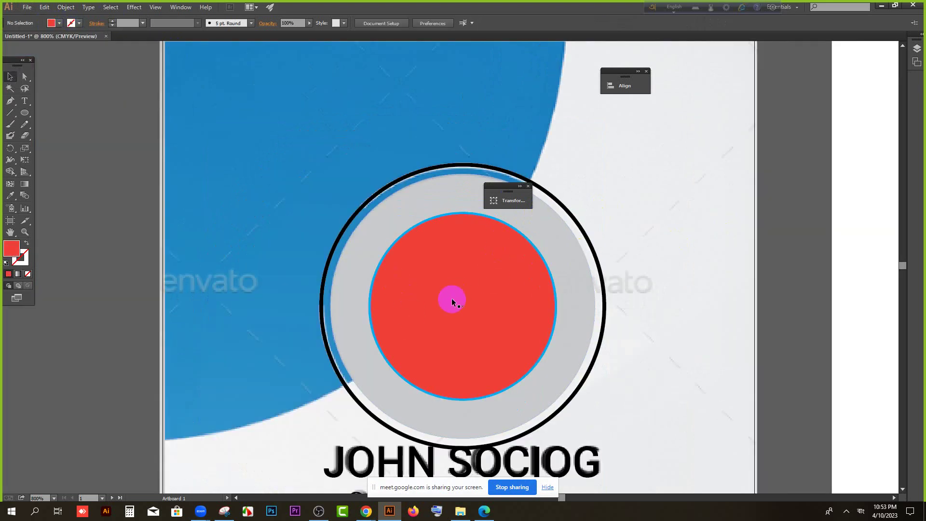
pyautogui.scroll(-2, 452, 302)
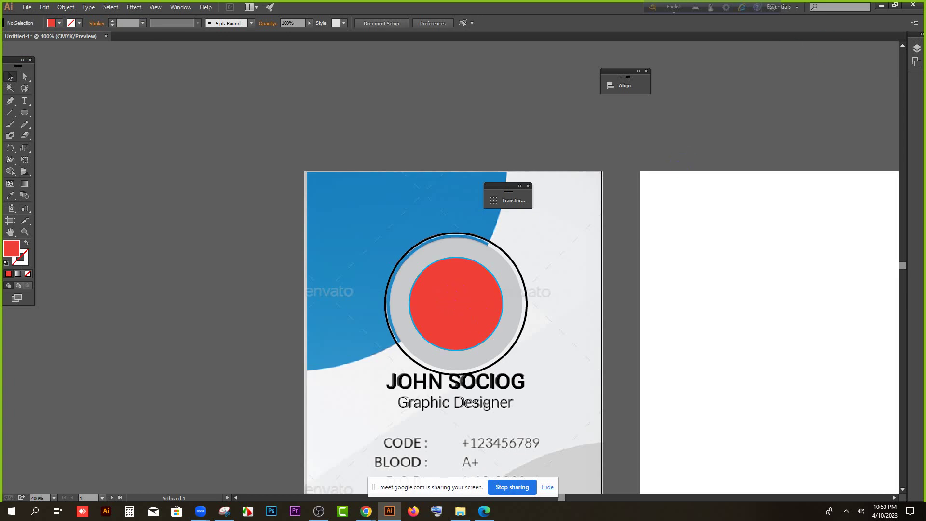
# Switch to the my photo folder, place zoom.jpg from it in the Illustrator document and embed the image.
pyautogui.click(884, 6)
pyautogui.click(873, 8)
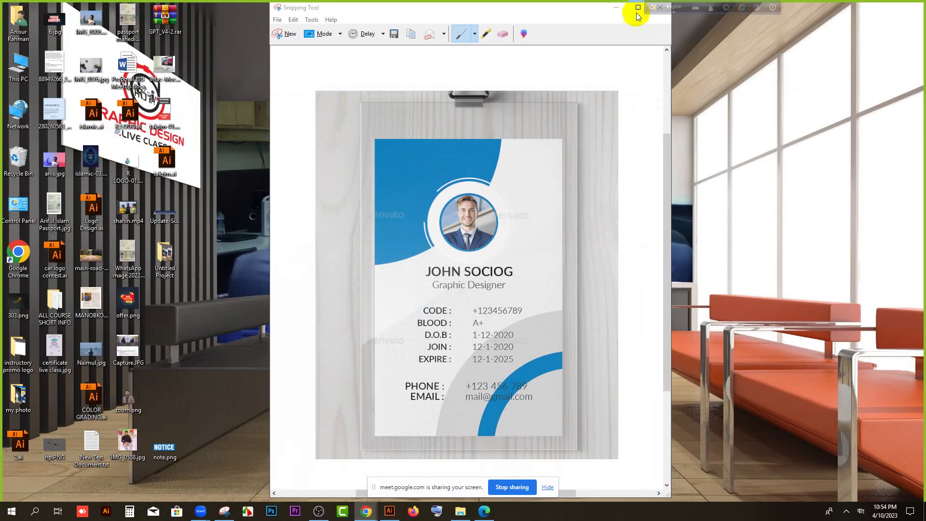
pyautogui.click(616, 8)
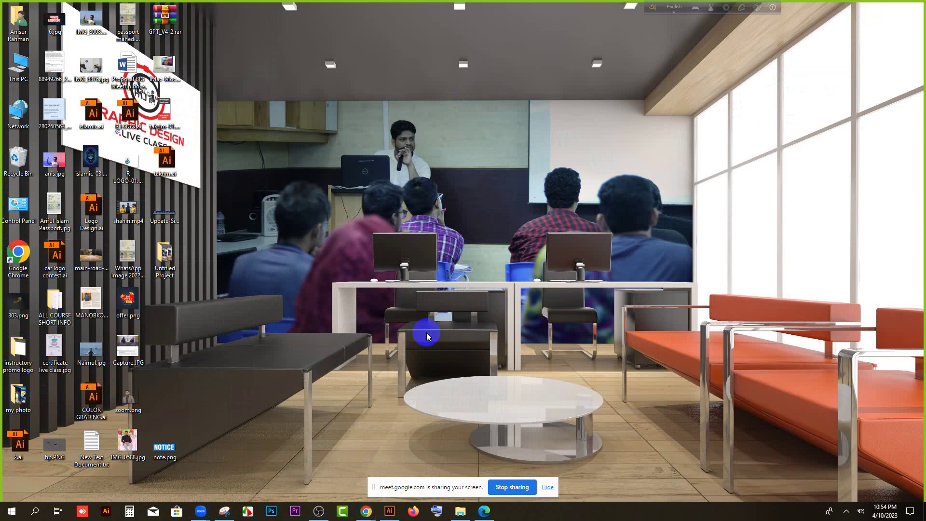
pyautogui.hotkey('alt', 'Tab')
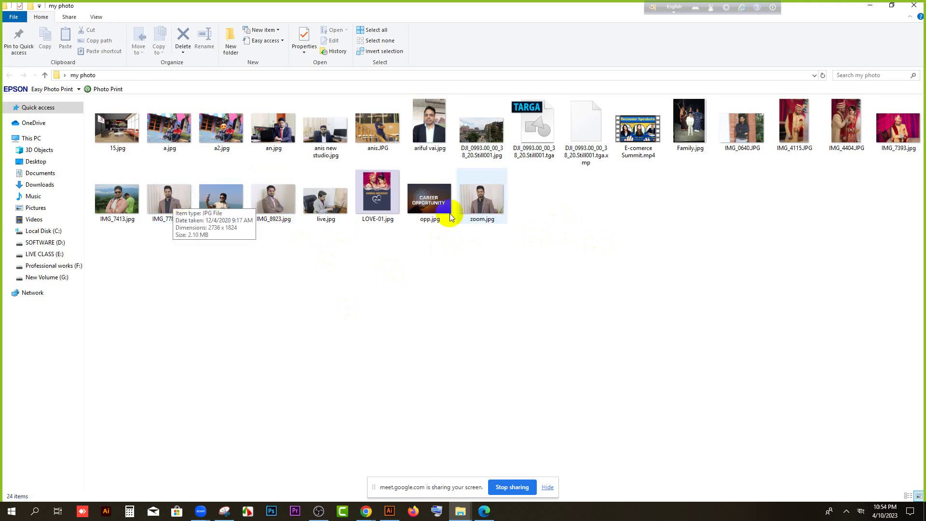
pyautogui.moveTo(478, 203); pyautogui.dragTo(407, 291)
pyautogui.keyDown('alt'); pyautogui.scroll(-5, 497, 269); pyautogui.keyUp('alt')
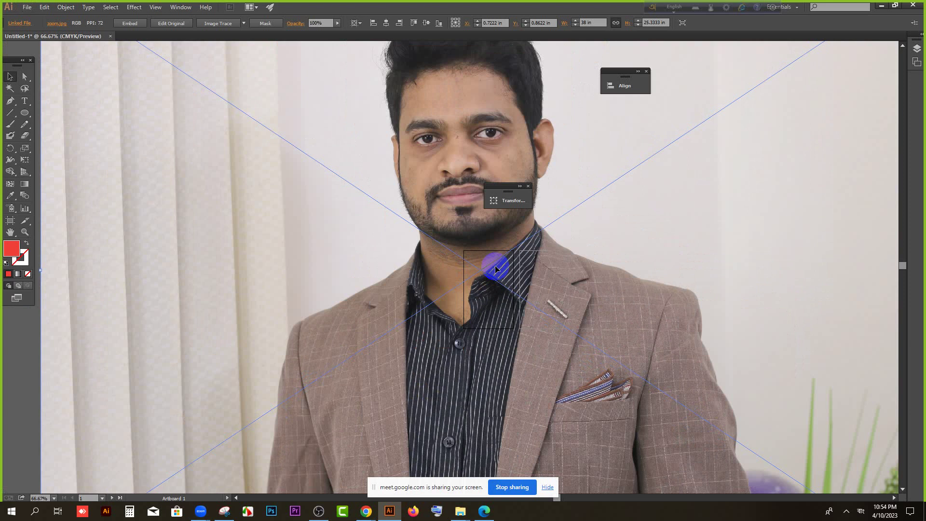
pyautogui.click(129, 24)
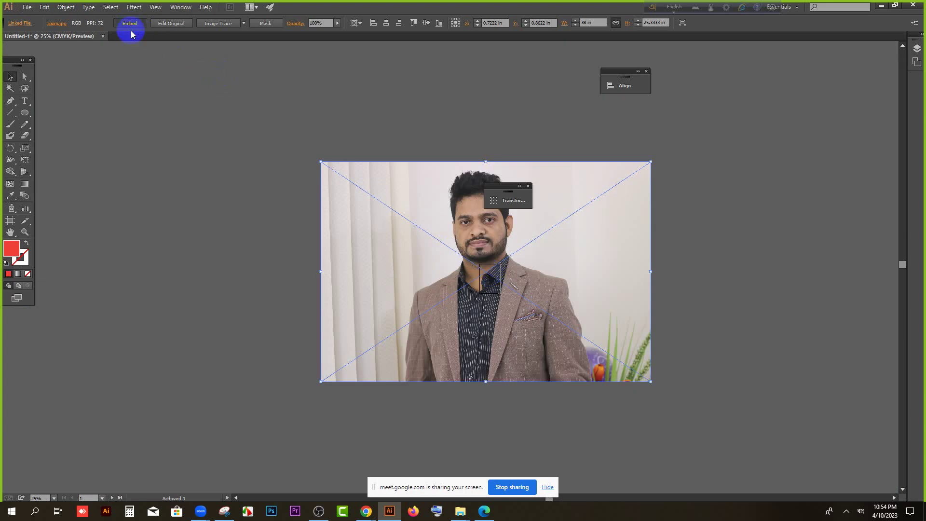
# Scale the embedded photo down proportionally to about 1.24 x 0.82 in and position it near the card's circular frame.
pyautogui.moveTo(321, 162); pyautogui.dragTo(471, 264)
pyautogui.keyDown('alt'); pyautogui.scroll(6, 479, 280); pyautogui.keyUp('alt')
pyautogui.moveTo(362, 226); pyautogui.dragTo(371, 274)
pyautogui.scroll(2, 371, 274)
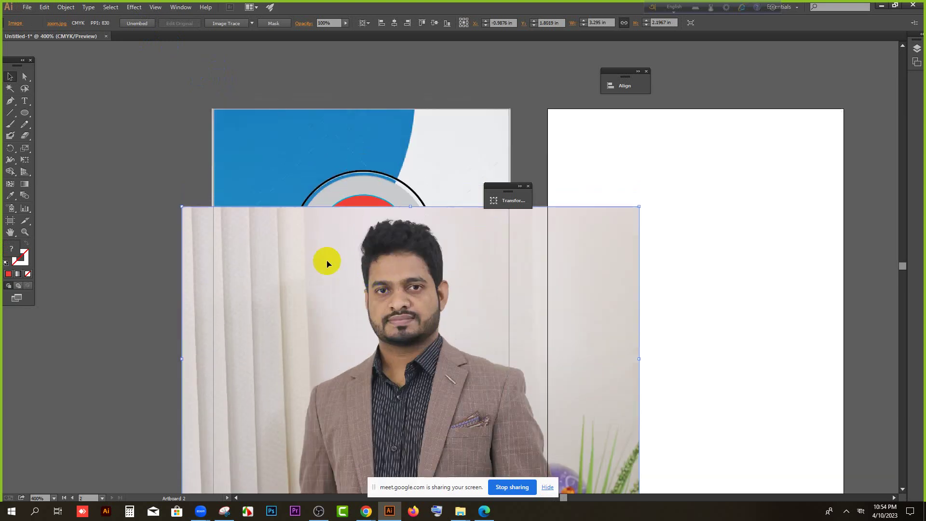
pyautogui.moveTo(511, 426); pyautogui.dragTo(304, 243)
# Bring the red circle to the front, above the photo.
pyautogui.click(378, 215)
pyautogui.rightClick(379, 215)
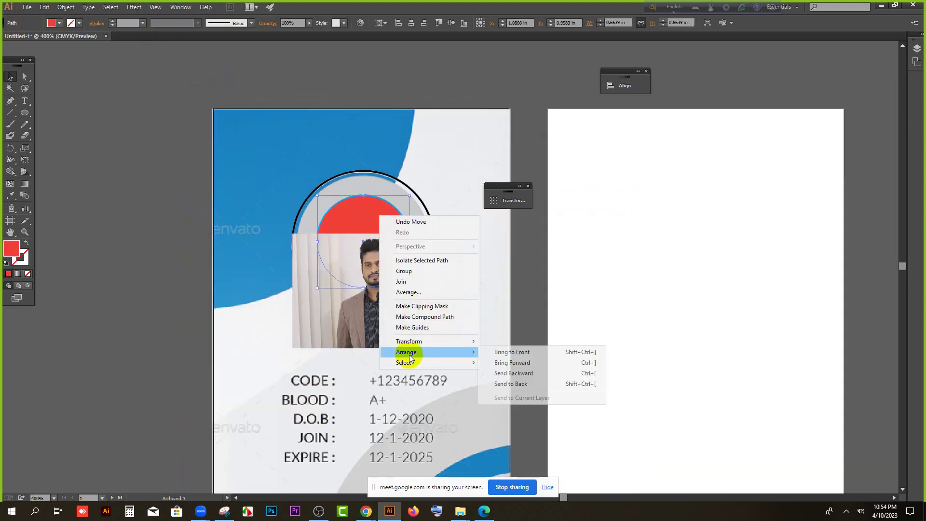
pyautogui.moveTo(426, 345)
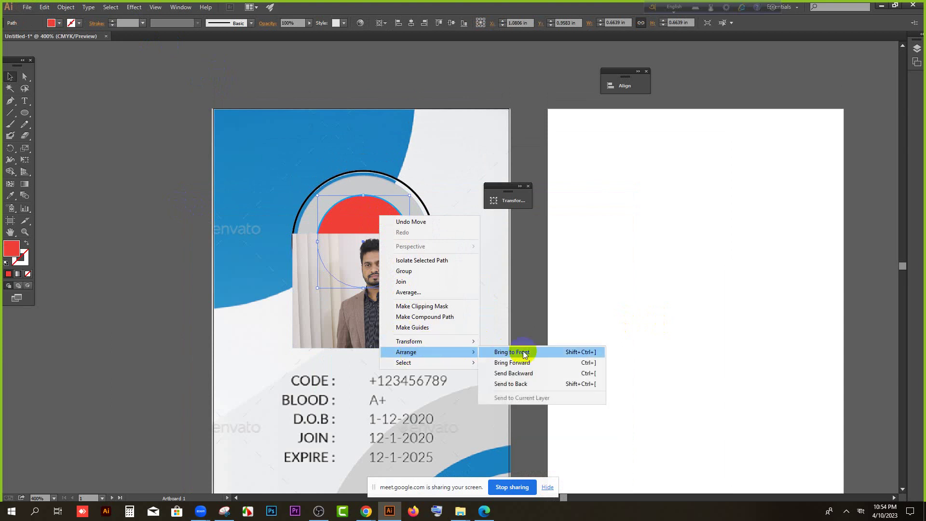
pyautogui.click(524, 353)
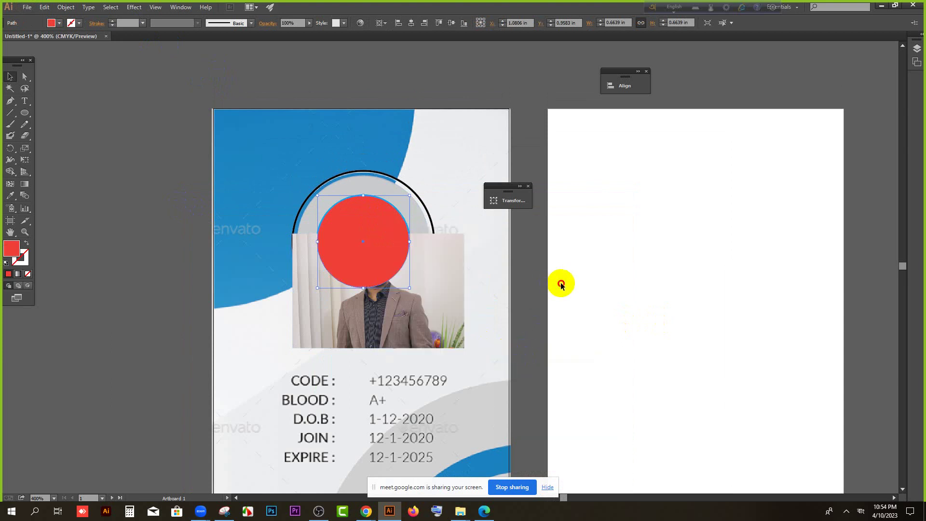
# Move the photo behind the red circle and make a clipping mask from the circle and the photo.
pyautogui.moveTo(440, 294); pyautogui.dragTo(422, 280)
pyautogui.scroll(1, 415, 269)
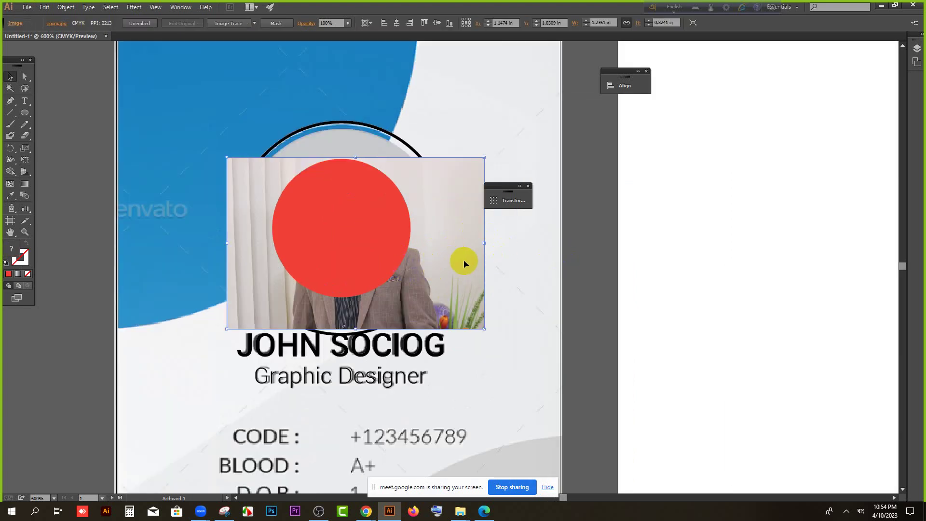
pyautogui.click(373, 218)
pyautogui.rightClick(370, 220)
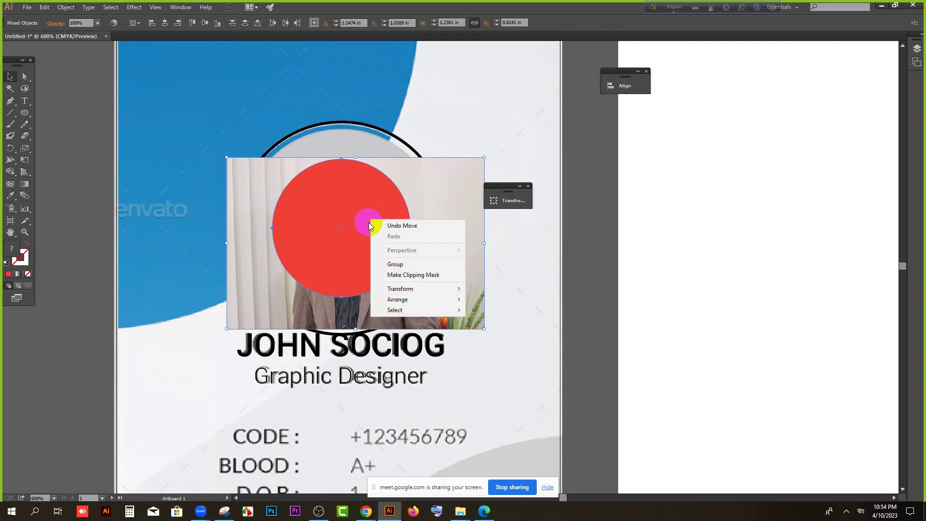
pyautogui.click(410, 275)
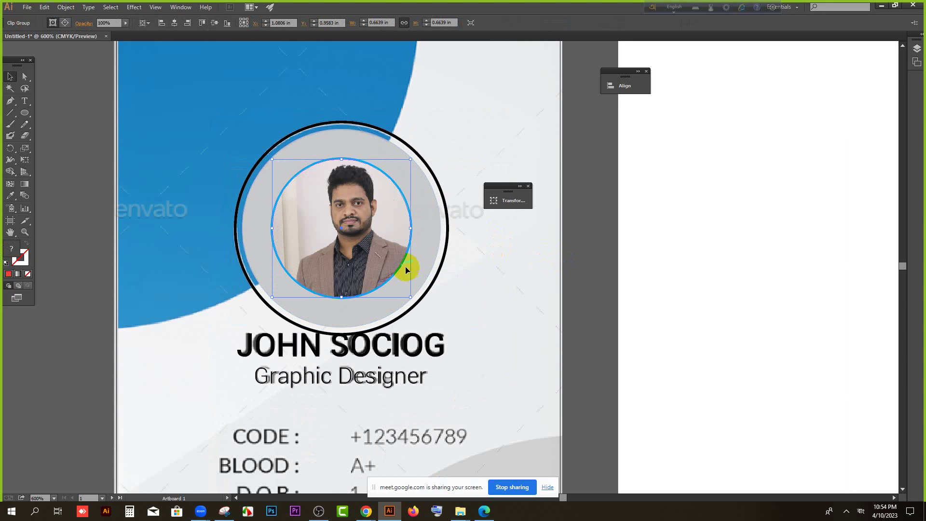
# Shift the photo slightly left inside its circular clipping mask, then exit isolation mode.
pyautogui.click(363, 232)
pyautogui.moveTo(365, 234); pyautogui.dragTo(355, 233)
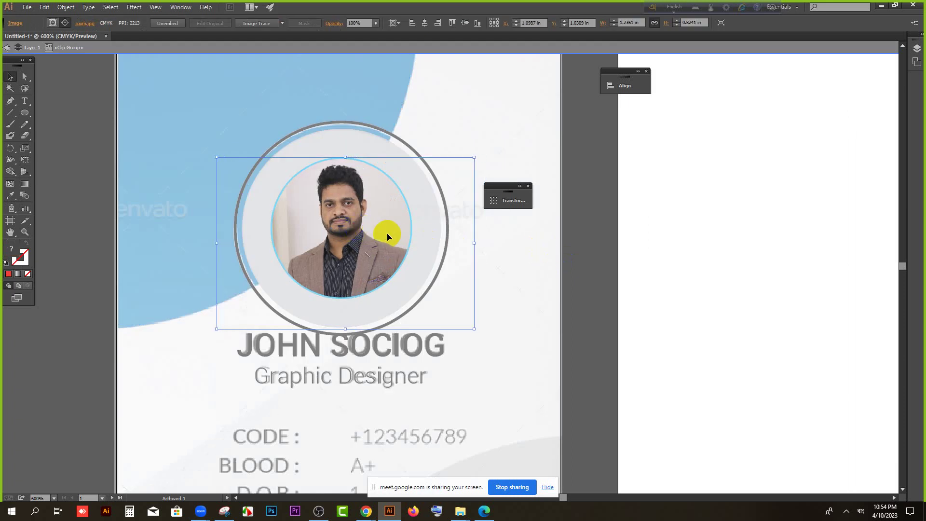
pyautogui.doubleClick(658, 265)
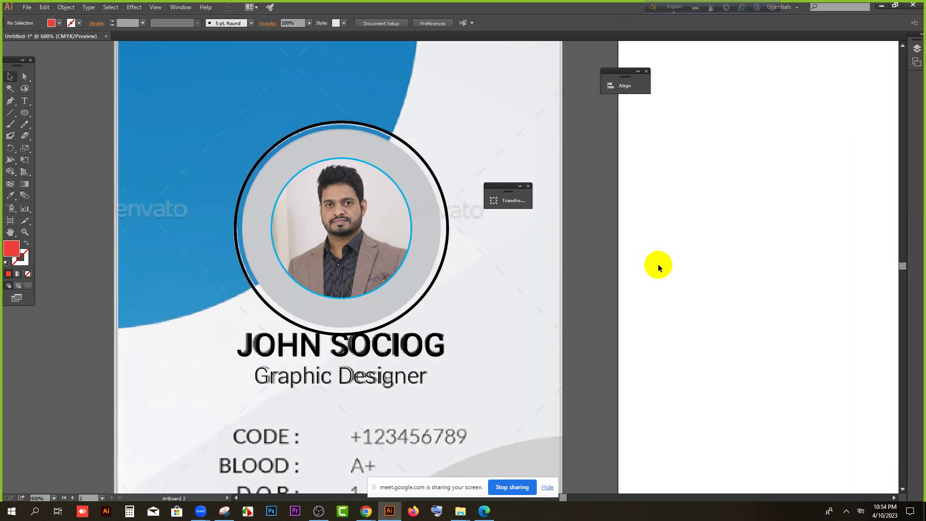
pyautogui.scroll(-2, 658, 264)
pyautogui.scroll(1, 203, 253)
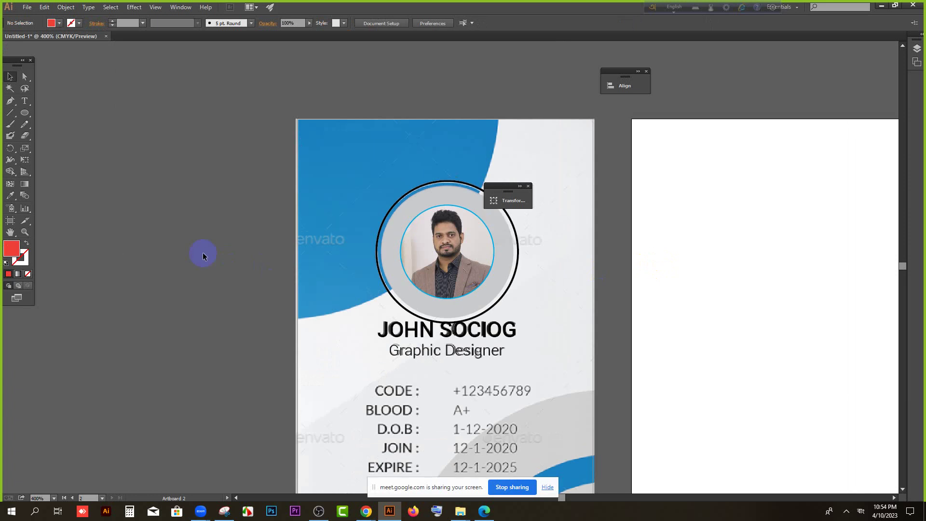
pyautogui.scroll(-1, 203, 253)
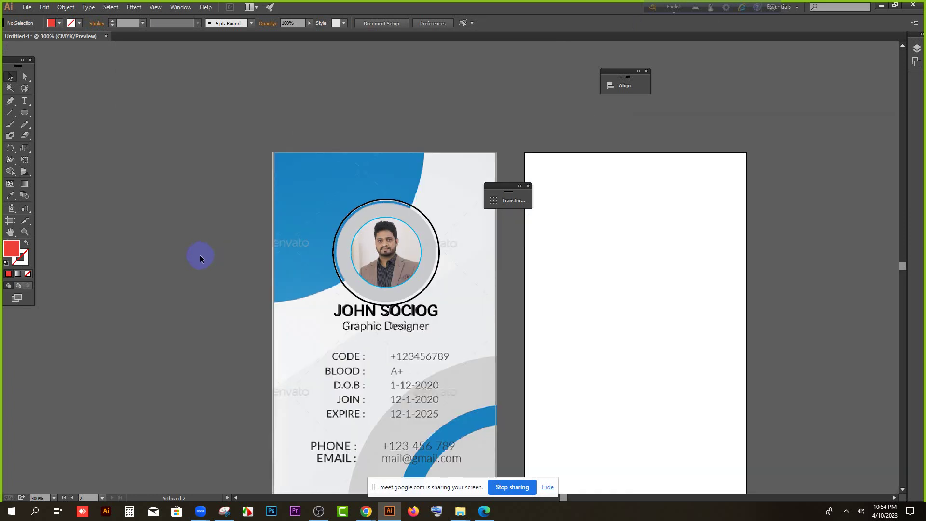
pyautogui.scroll(-3, 200, 255)
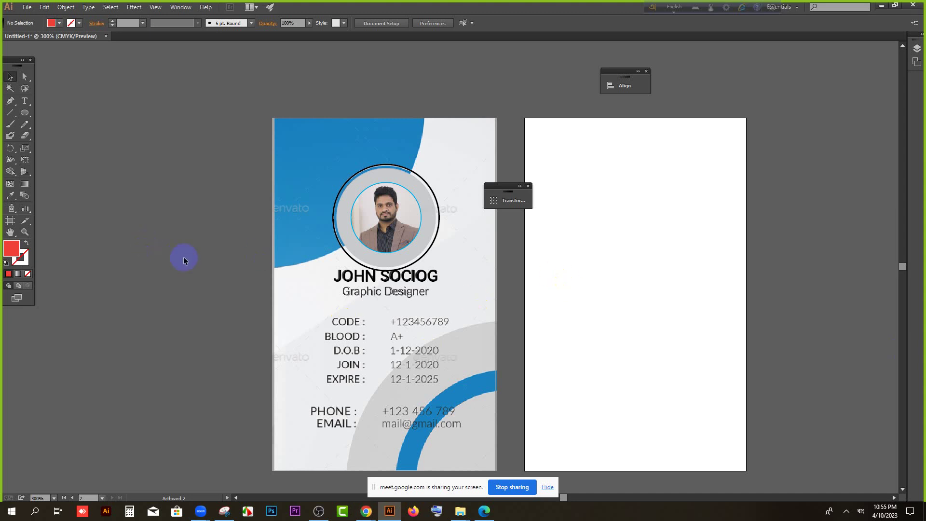
# Draw a light grey circle about 2.86 in across, centred on the card's top-left corner.
pyautogui.scroll(1, 188, 258)
pyautogui.click(437, 196)
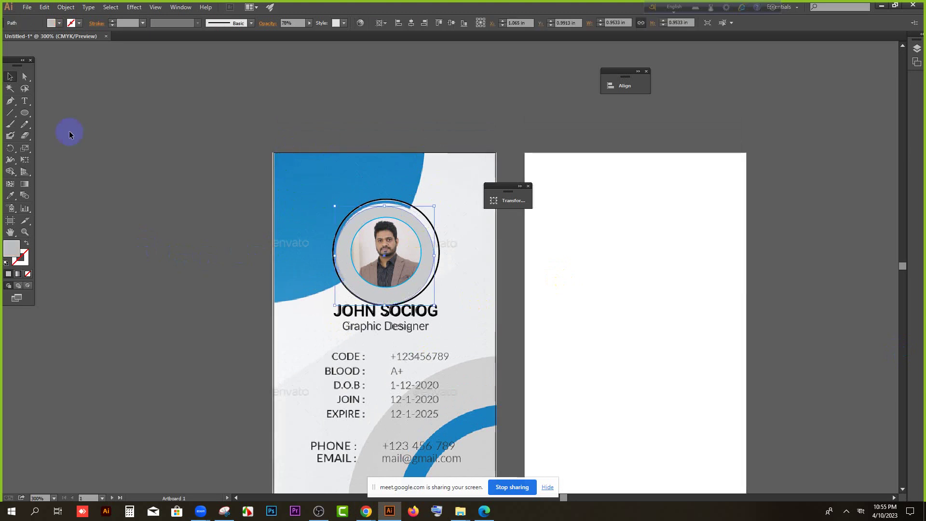
pyautogui.click(24, 113)
pyautogui.click(54, 137)
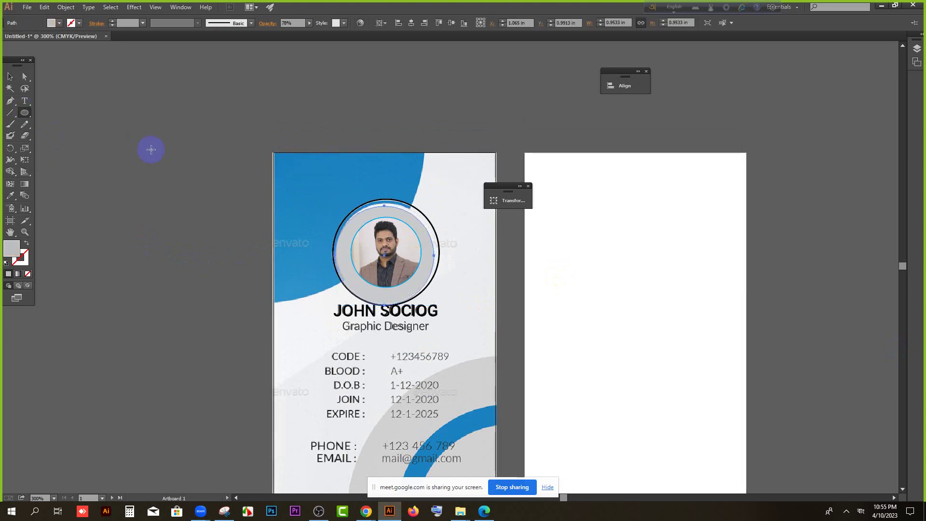
pyautogui.moveTo(272, 153); pyautogui.dragTo(421, 271)
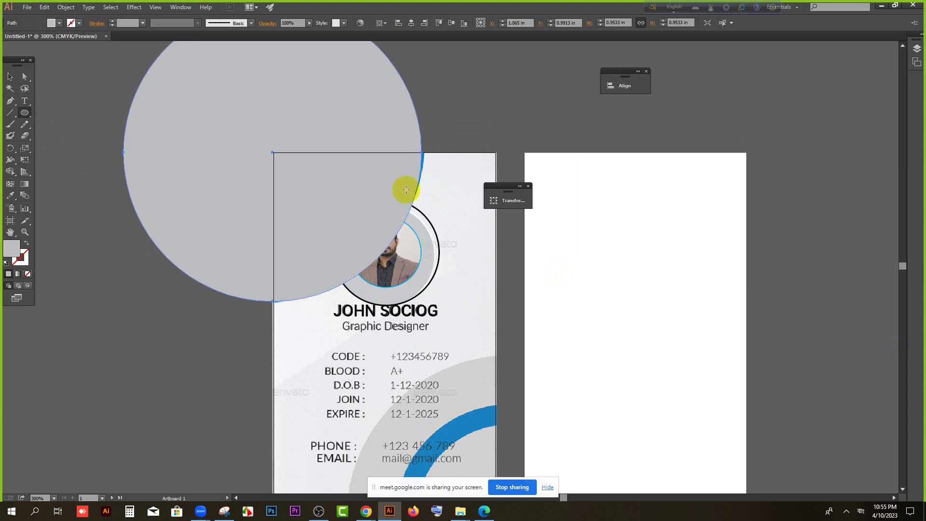
pyautogui.click(10, 76)
pyautogui.scroll(2, 51, 163)
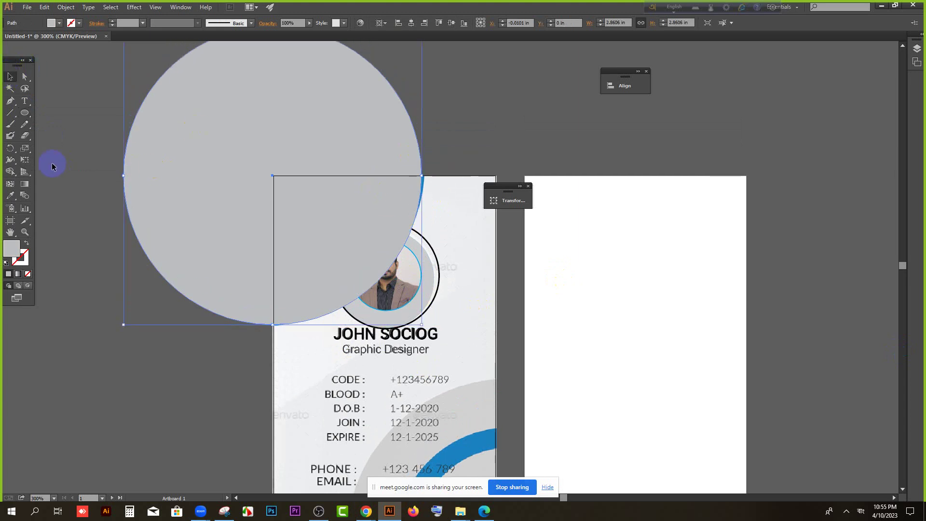
pyautogui.click(61, 161)
# Draw a horizontal line about 3.75 in long and a vertical line about 2.63 in long through the circle, along the card's top and left edges.
pyautogui.click(10, 113)
pyautogui.moveTo(445, 177); pyautogui.dragTo(51, 181)
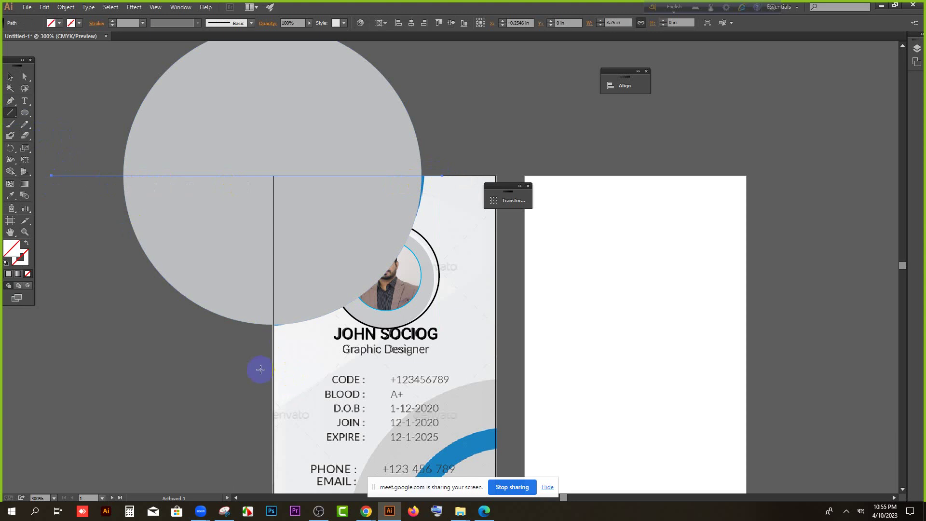
pyautogui.moveTo(273, 365); pyautogui.dragTo(277, 93)
pyautogui.scroll(-1, 385, 181)
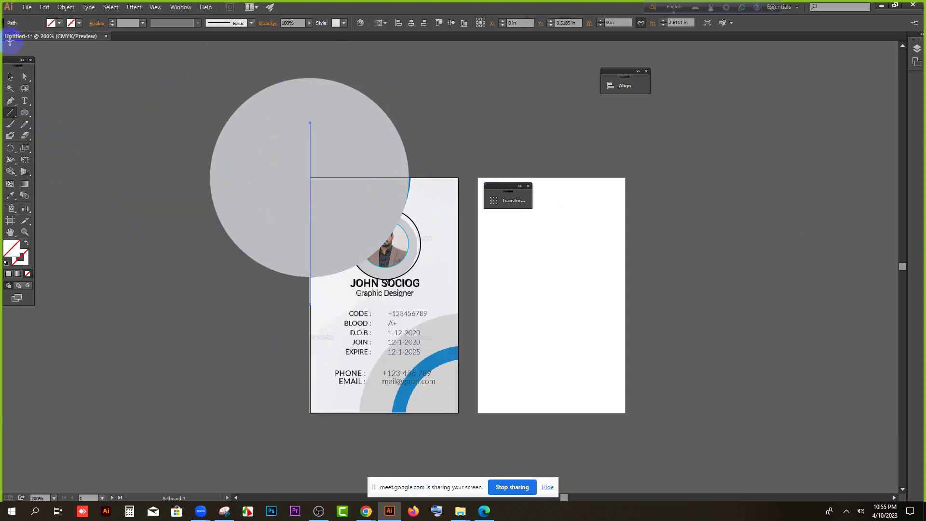
pyautogui.click(9, 77)
pyautogui.click(244, 310)
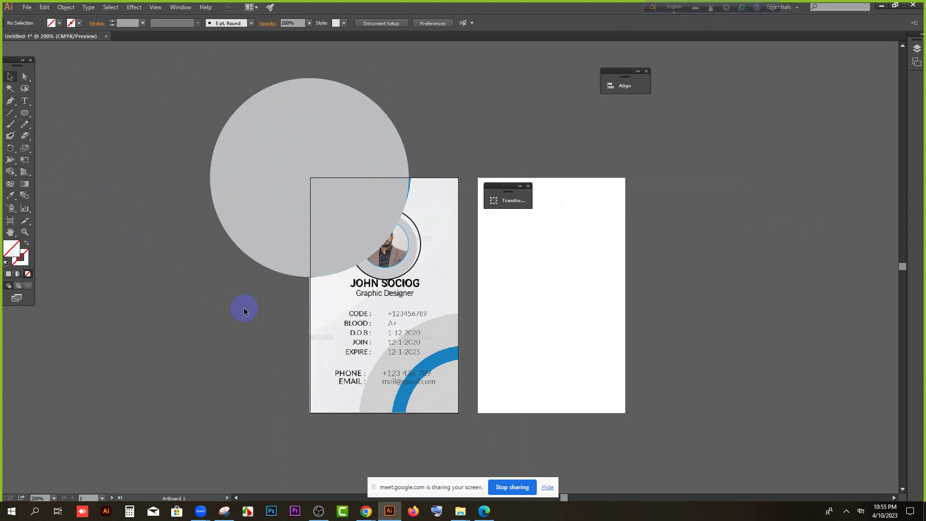
# Remove the circle's parts outside the card with the Shape Builder tool, keeping only the quarter over the card's top-left corner.
pyautogui.moveTo(123, 89); pyautogui.dragTo(372, 248)
pyautogui.click(10, 172)
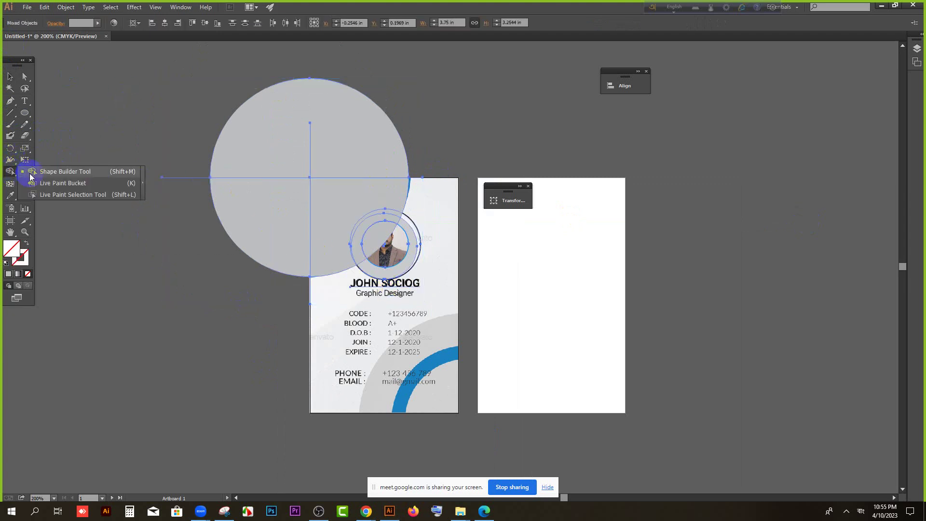
pyautogui.keyDown('alt'); pyautogui.click(355, 144); pyautogui.keyUp('alt')
pyautogui.moveTo(290, 176); pyautogui.dragTo(282, 258)
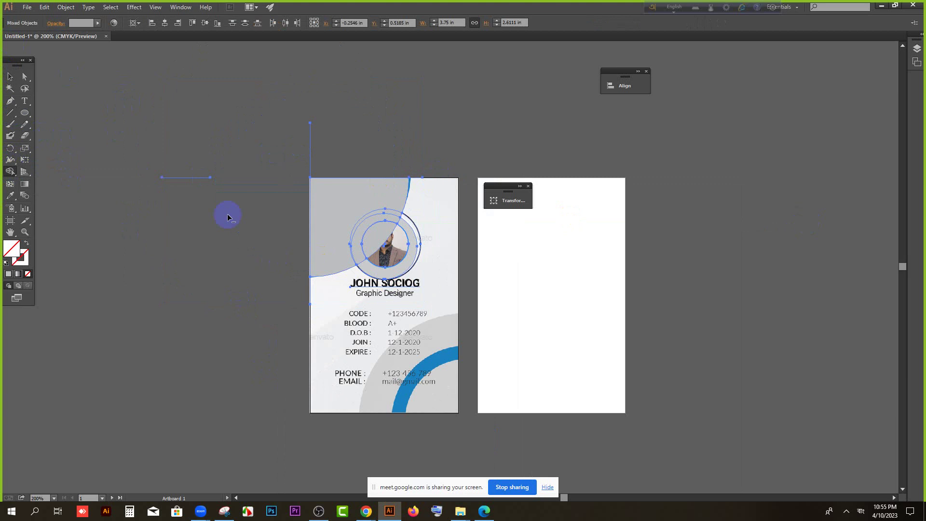
pyautogui.click(10, 76)
pyautogui.click(131, 196)
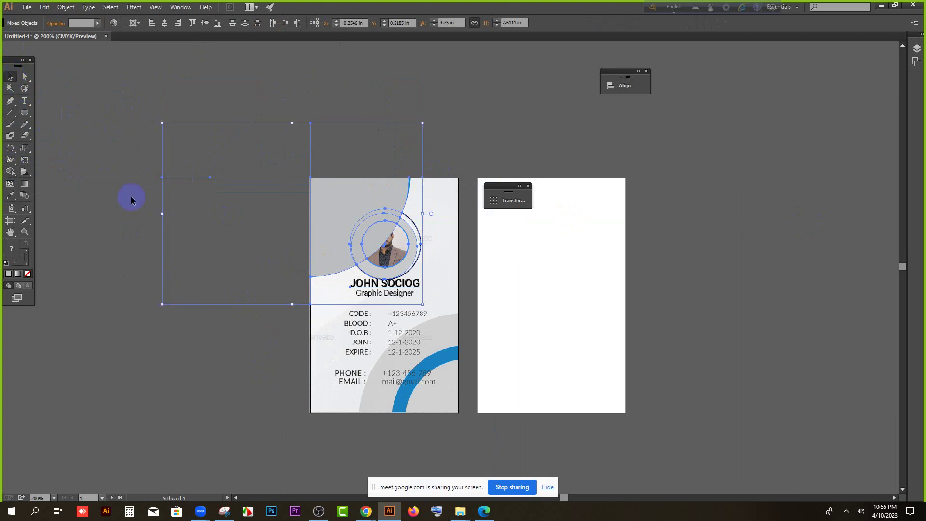
# Move the grey quarter circle off the card to the empty area on its left.
pyautogui.scroll(1, 328, 215)
pyautogui.scroll(1, 367, 205)
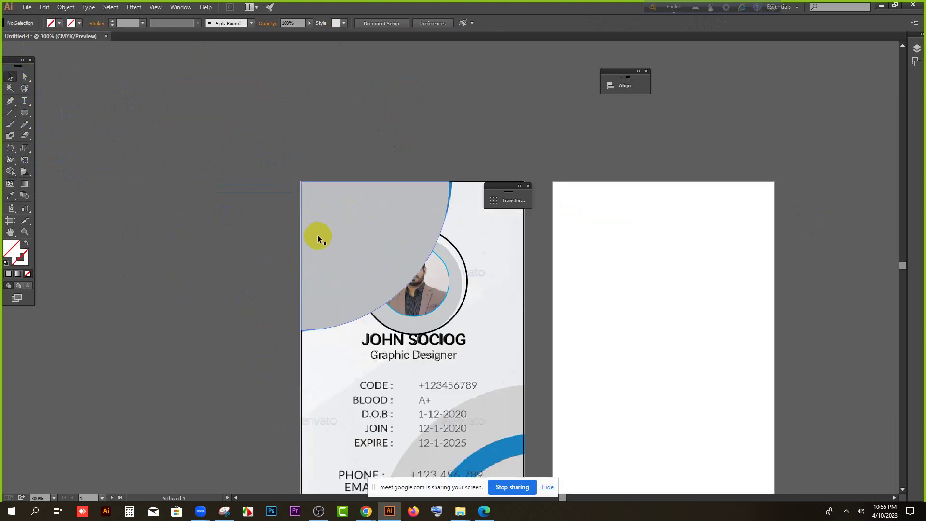
pyautogui.click(373, 217)
pyautogui.moveTo(373, 217); pyautogui.dragTo(196, 186)
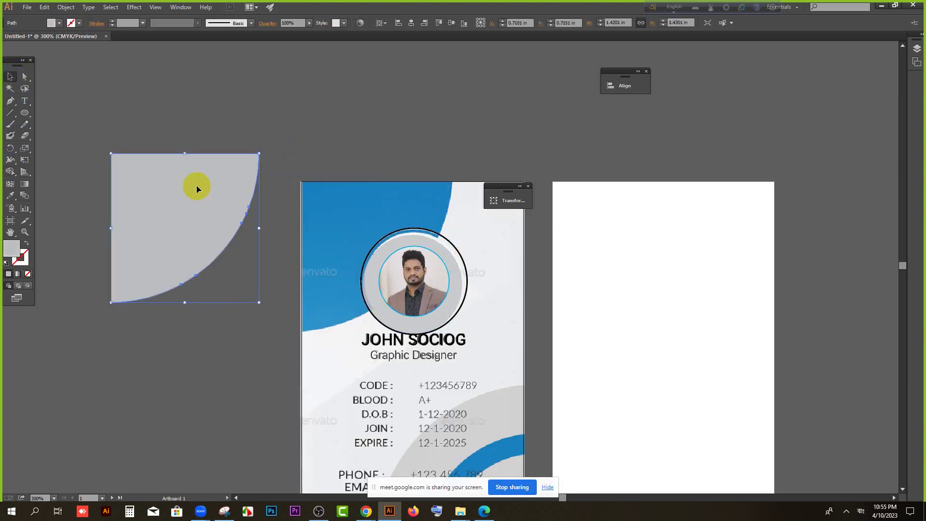
pyautogui.scroll(2, 351, 245)
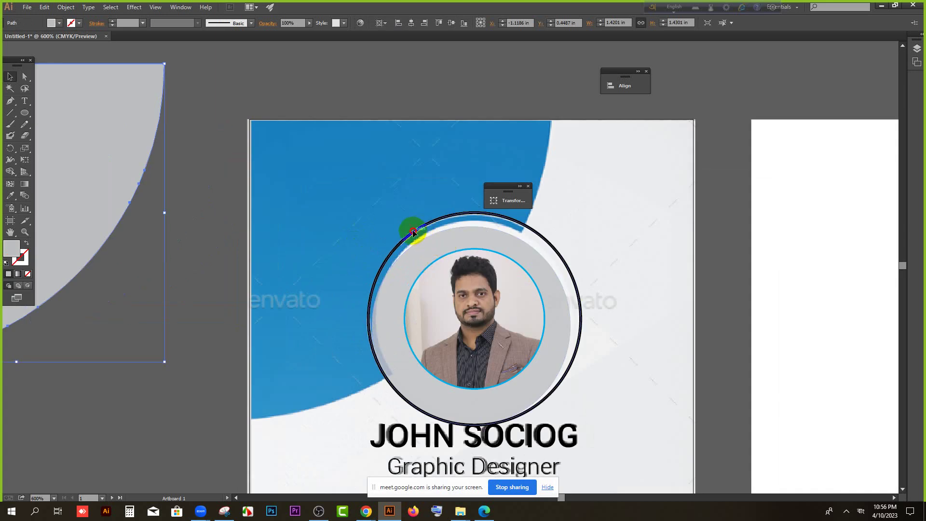
pyautogui.moveTo(413, 233); pyautogui.dragTo(494, 247)
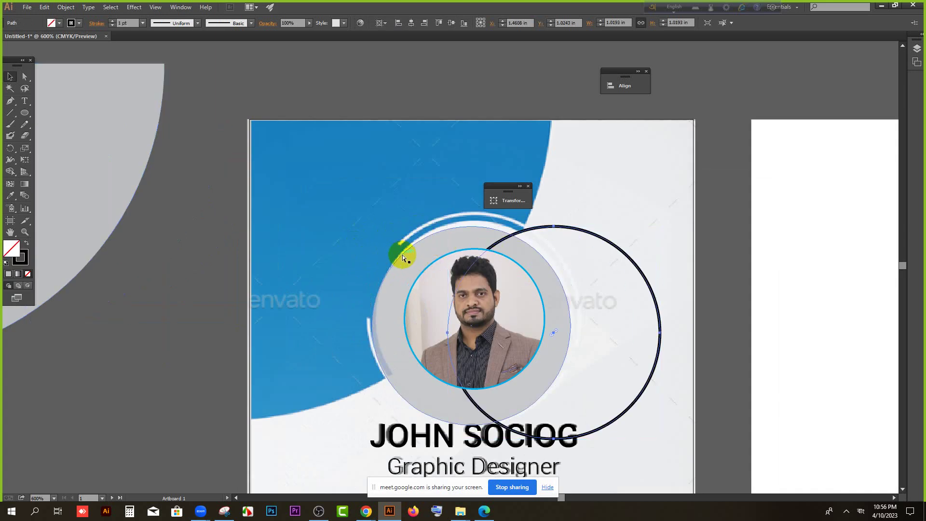
pyautogui.hotkey('ctrl', 'z')
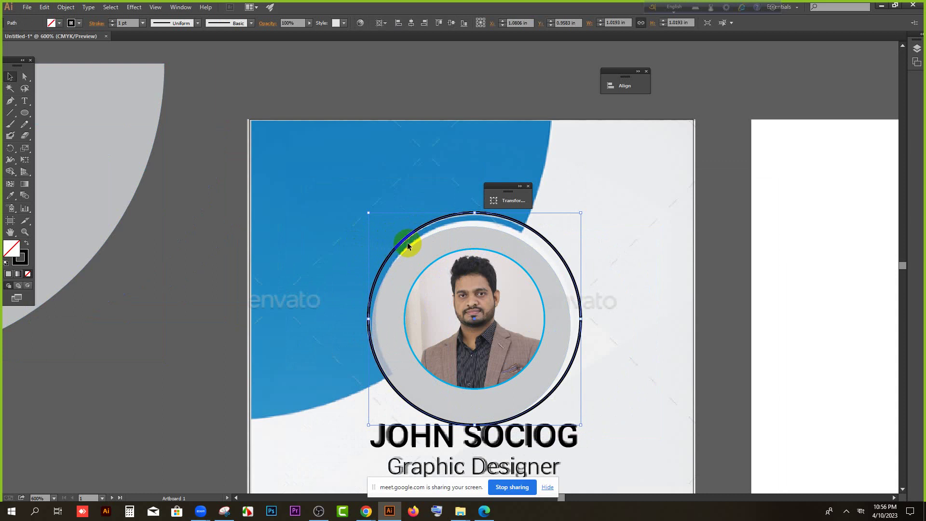
pyautogui.click(428, 113)
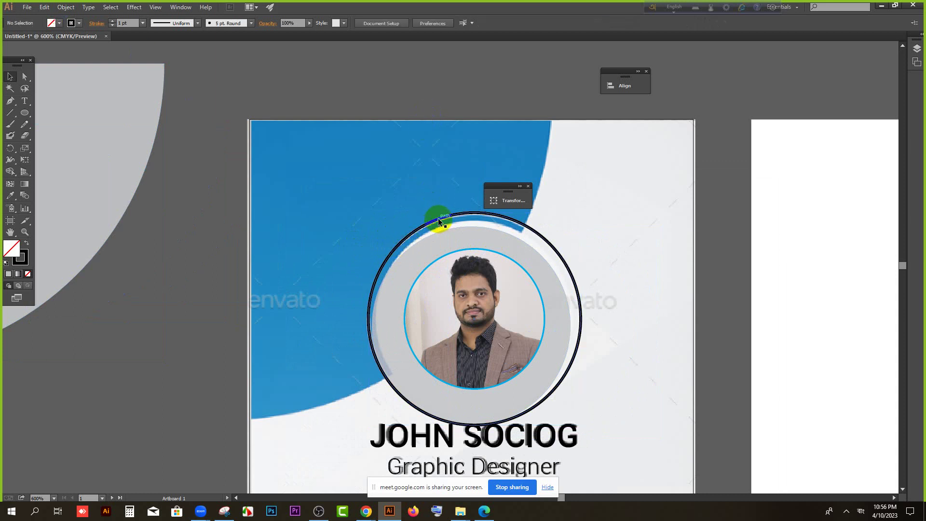
# Expand the black ring around the portrait into a filled shape, then deselect it.
pyautogui.click(438, 221)
pyautogui.click(66, 7)
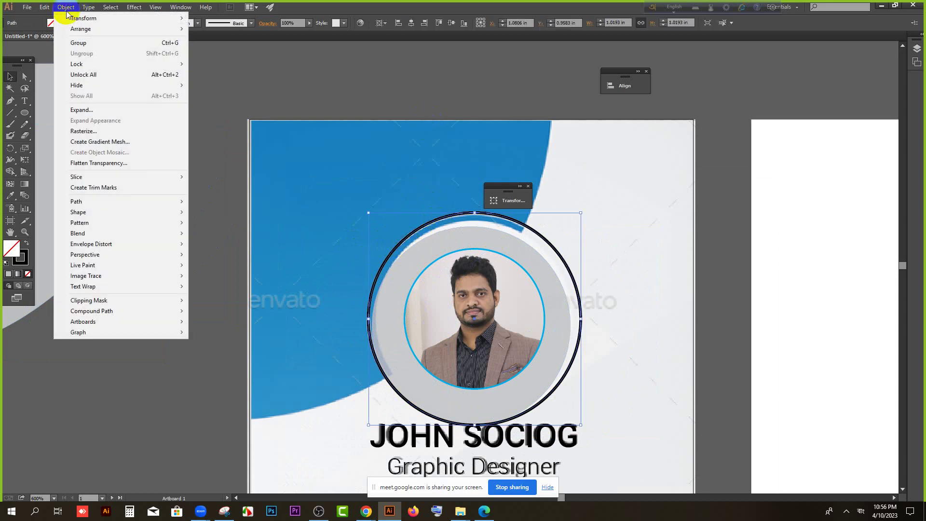
pyautogui.click(95, 112)
pyautogui.click(439, 310)
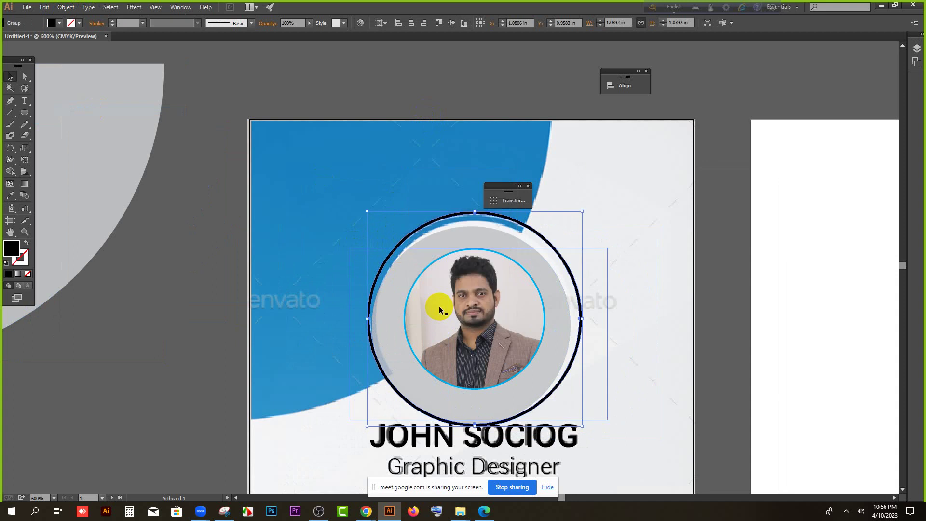
pyautogui.click(170, 292)
# Draw two short horizontal lines across the black ring's upper-left side, marking the ends of the gap.
pyautogui.click(10, 111)
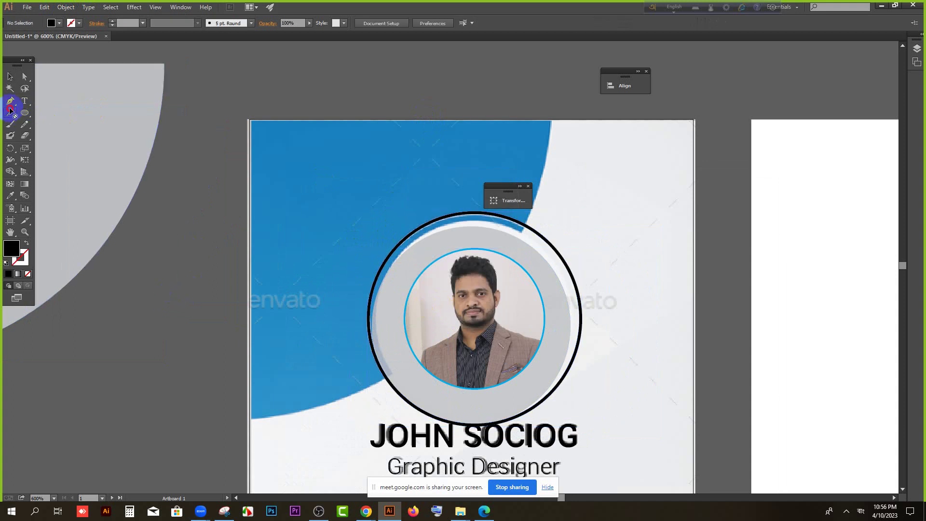
pyautogui.moveTo(358, 238)
pyautogui.mouseDown()
pyautogui.moveTo(424, 237)
pyautogui.moveTo(372, 259)
pyautogui.moveTo(343, 304)
pyautogui.mouseUp()
pyautogui.press('v')
pyautogui.scroll(1, 352, 247)
# Remove the black ring's segment between the two short lines with the Shape Builder tool, then deselect everything.
pyautogui.moveTo(156, 161); pyautogui.dragTo(483, 356)
pyautogui.click(11, 172)
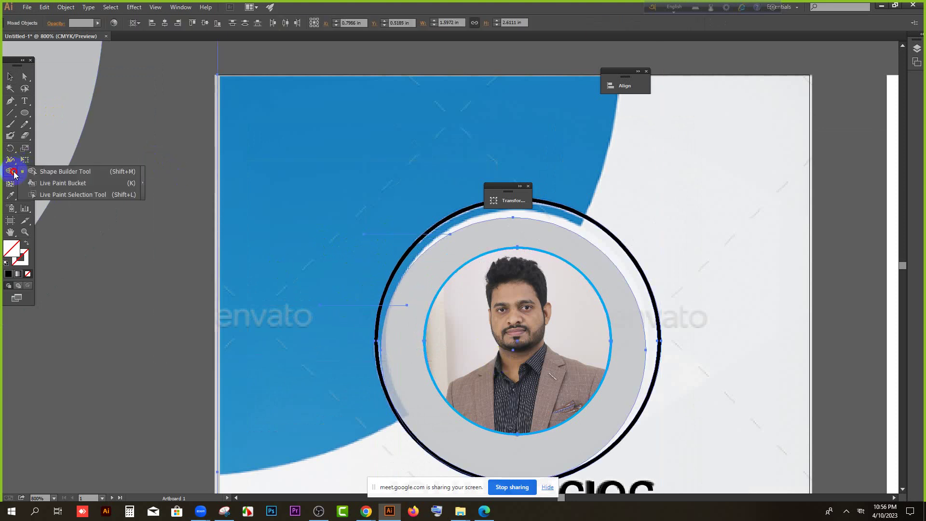
pyautogui.click(58, 171)
pyautogui.moveTo(394, 260)
pyautogui.mouseDown()
pyautogui.moveTo(403, 263)
pyautogui.moveTo(389, 263)
pyautogui.mouseUp()
pyautogui.click(424, 253)
pyautogui.scroll(2, 423, 253)
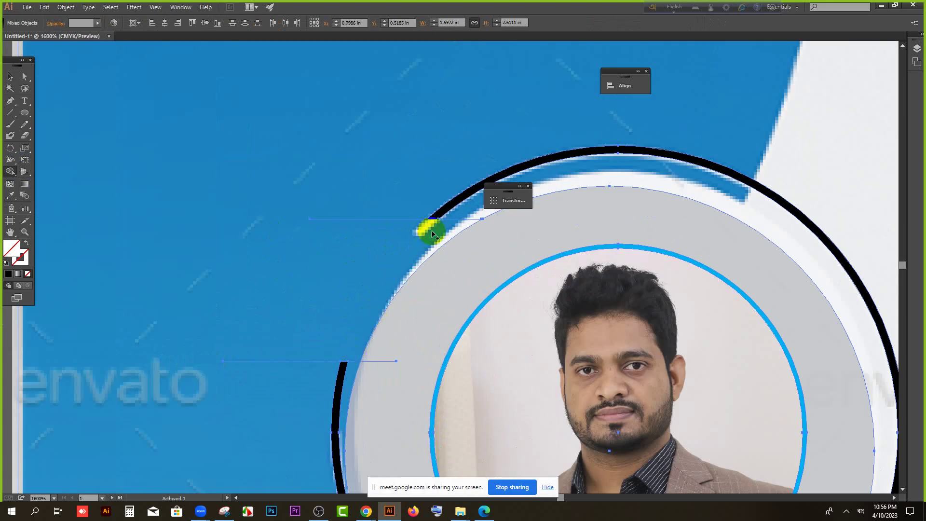
pyautogui.scroll(-1, 429, 227)
pyautogui.click(10, 77)
pyautogui.click(291, 200)
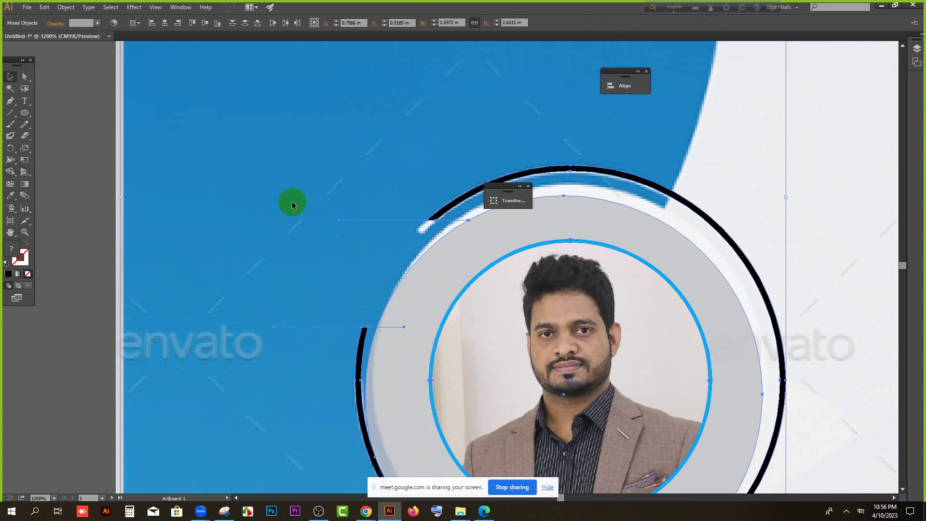
# Move the grey quarter circle back onto the card, aligned to its top-left corner.
pyautogui.scroll(-2, 180, 212)
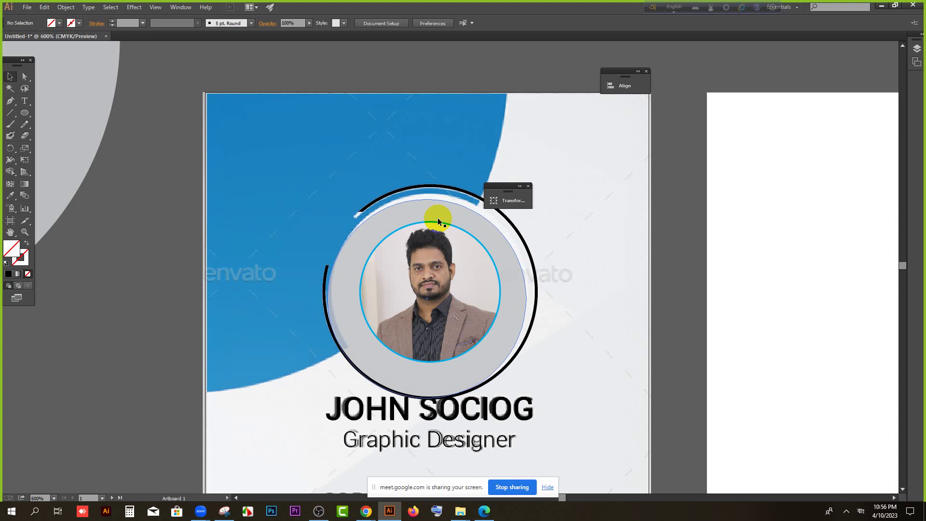
pyautogui.scroll(-1, 438, 218)
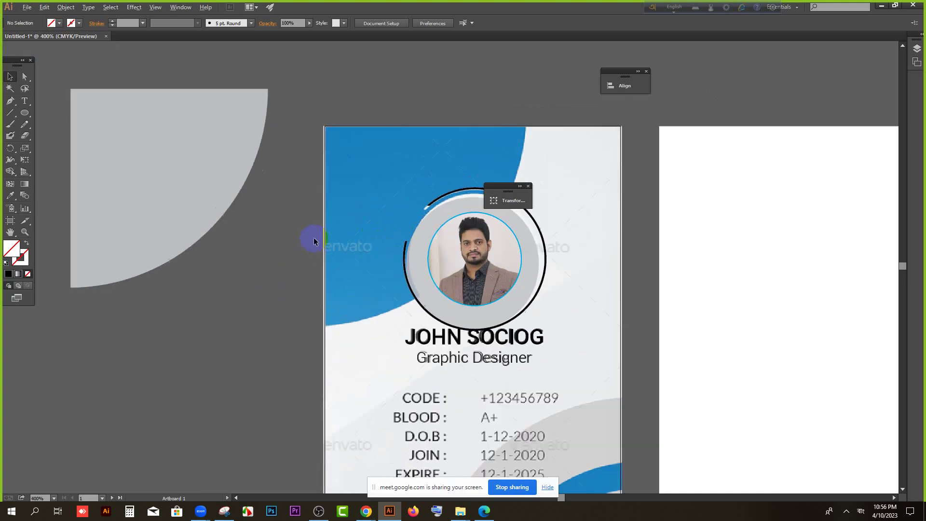
pyautogui.scroll(1, 311, 239)
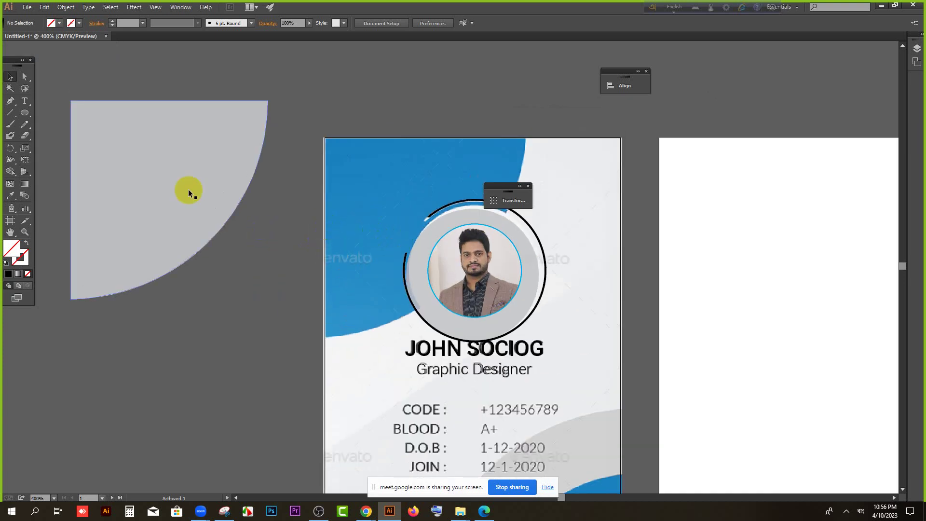
pyautogui.moveTo(187, 189); pyautogui.dragTo(348, 221)
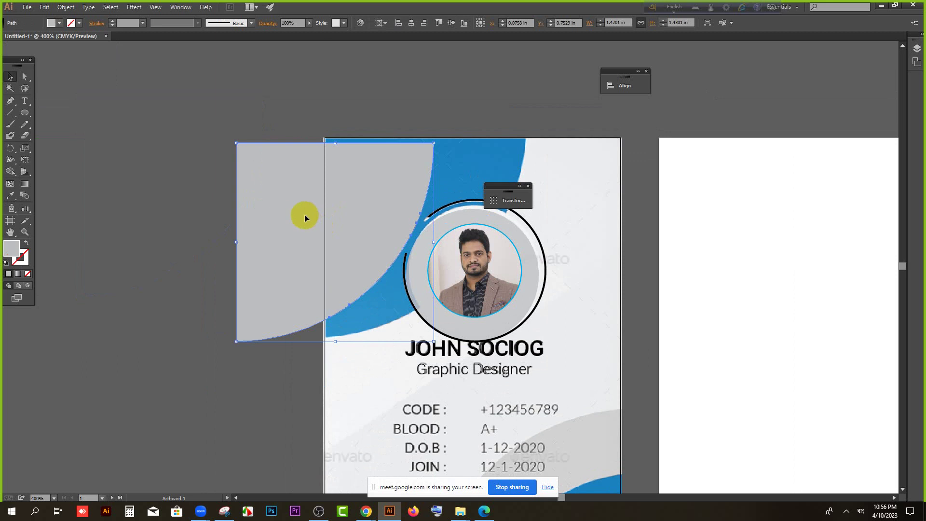
pyautogui.moveTo(293, 210); pyautogui.dragTo(381, 205)
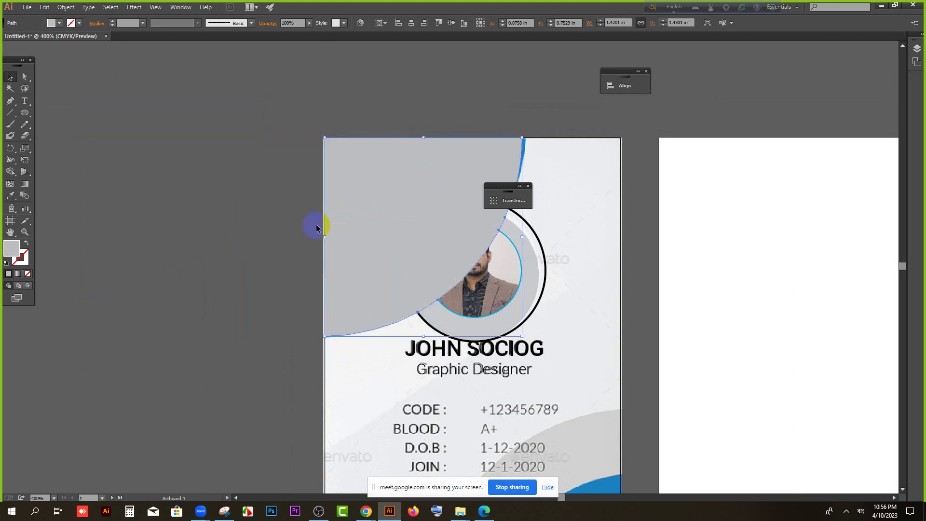
# Draw a light grey circle about 2.83 in across, centred on the card's bottom-right corner.
pyautogui.scroll(-1, 300, 249)
pyautogui.scroll(1, 397, 387)
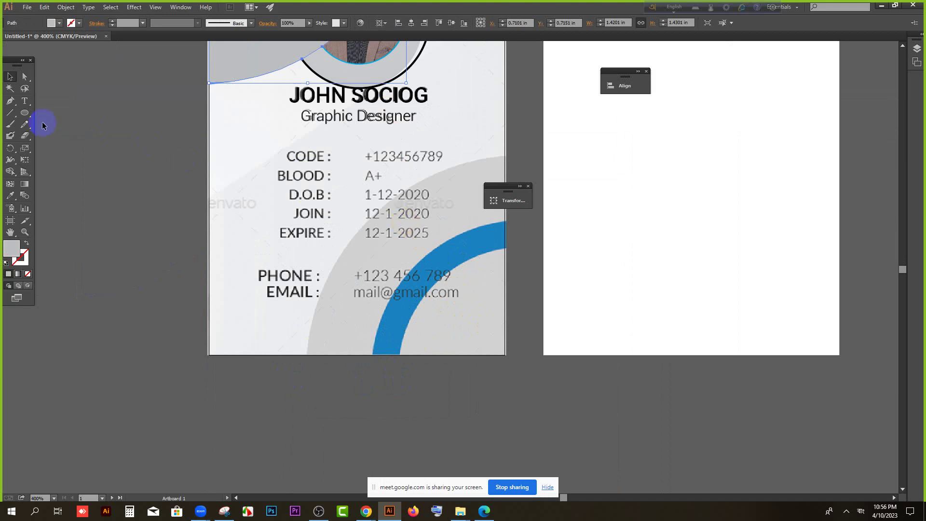
pyautogui.click(25, 112)
pyautogui.moveTo(503, 356); pyautogui.dragTo(702, 444)
pyautogui.press('v')
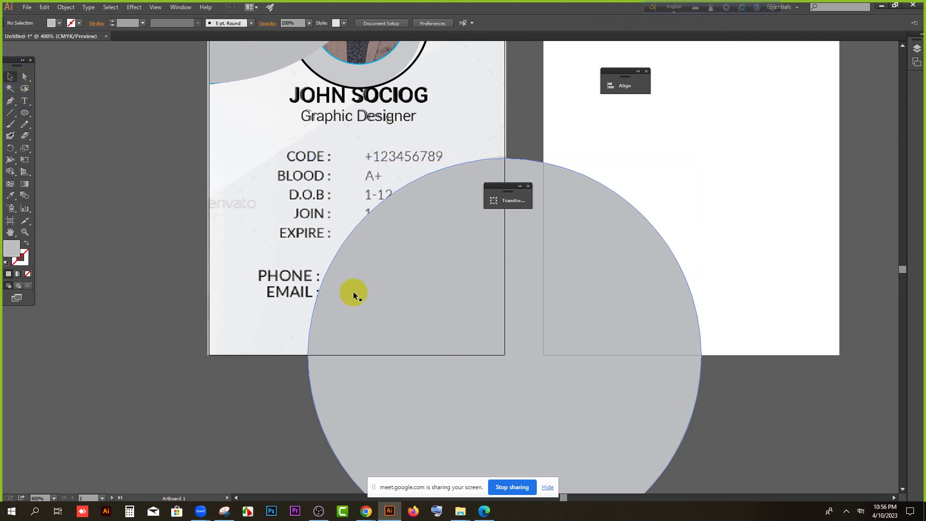
pyautogui.press('a')
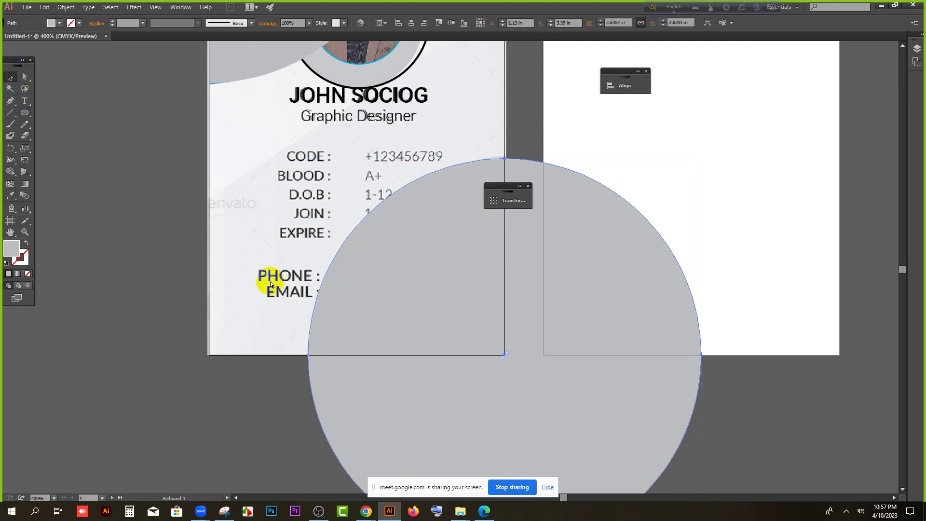
pyautogui.click(187, 238)
pyautogui.click(360, 279)
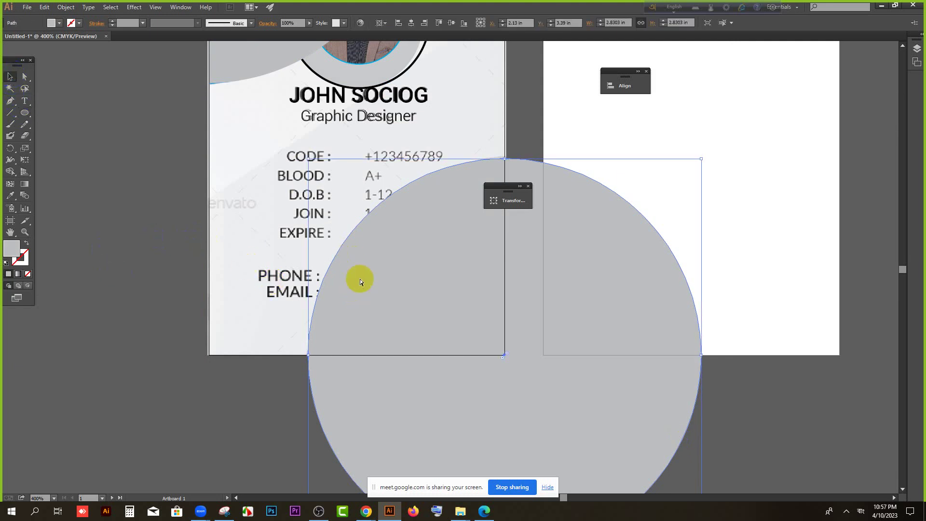
pyautogui.click(184, 268)
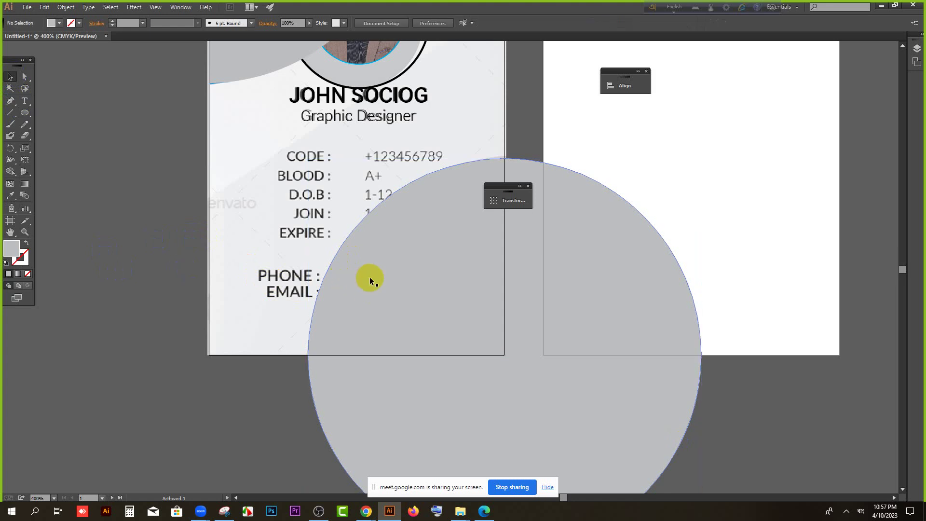
# Try an offset duplicate of the large bottom-right circle, then delete it and keep the circle pasted in front in its original place.
pyautogui.moveTo(370, 277); pyautogui.dragTo(497, 338)
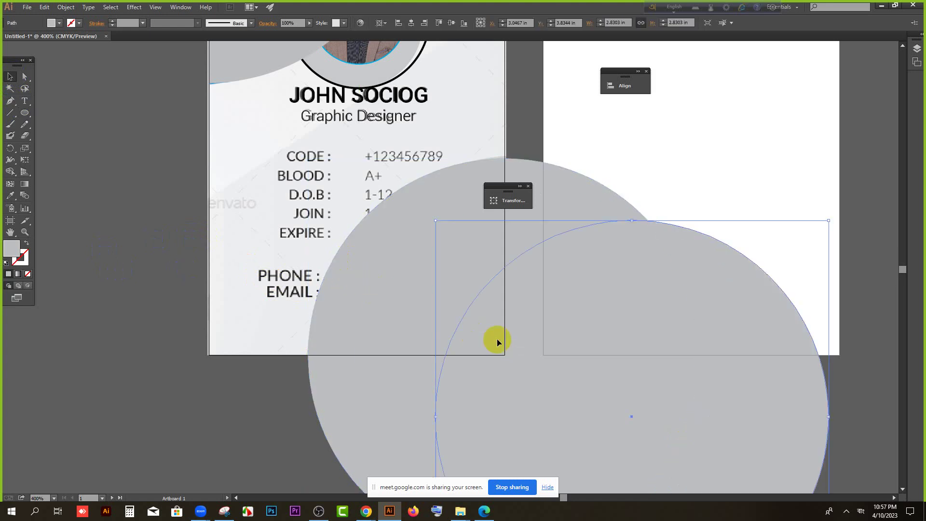
pyautogui.click(404, 276)
pyautogui.hotkey('ctrl', 'x')
pyautogui.hotkey('ctrl', 'f')
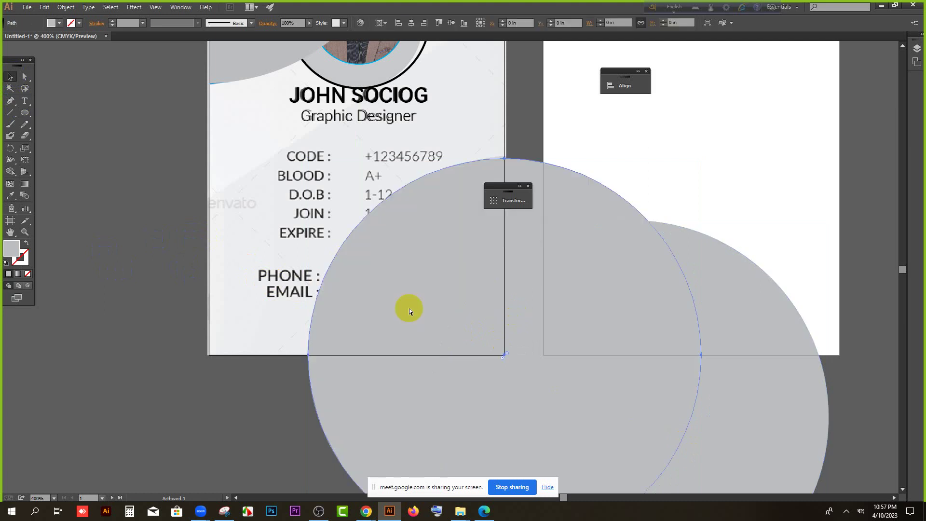
pyautogui.click(723, 297)
pyautogui.press('Delete')
pyautogui.click(454, 268)
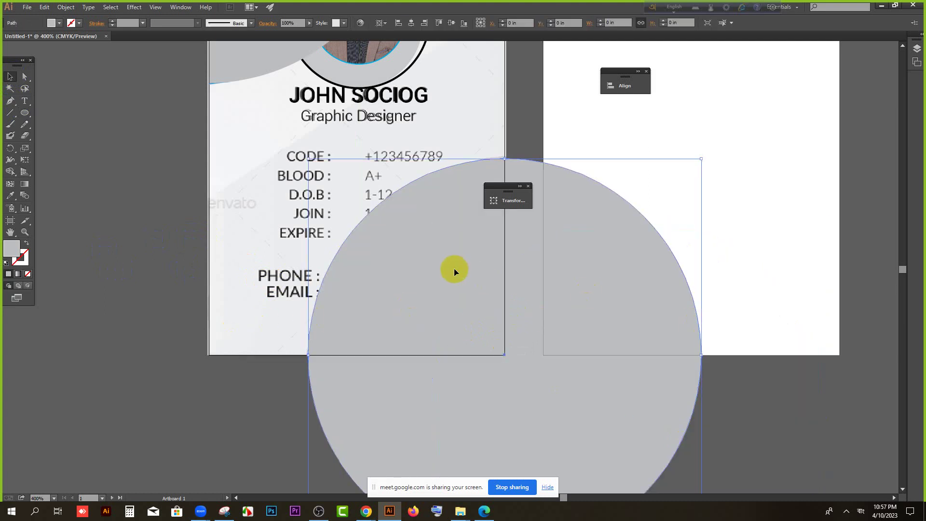
# Set the opacity of the front copy of the circle on the card's bottom-right corner to 53%.
pyautogui.click(304, 24)
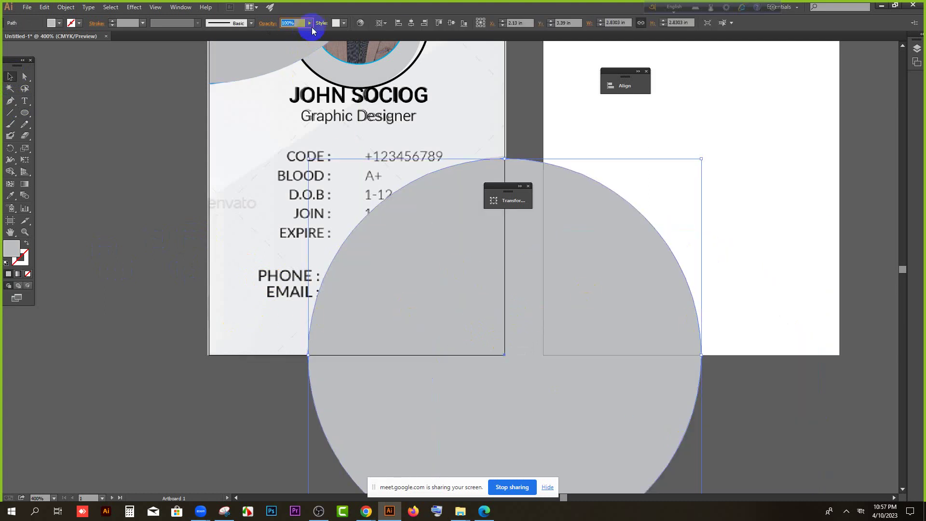
pyautogui.click(311, 24)
pyautogui.moveTo(311, 33); pyautogui.dragTo(305, 33)
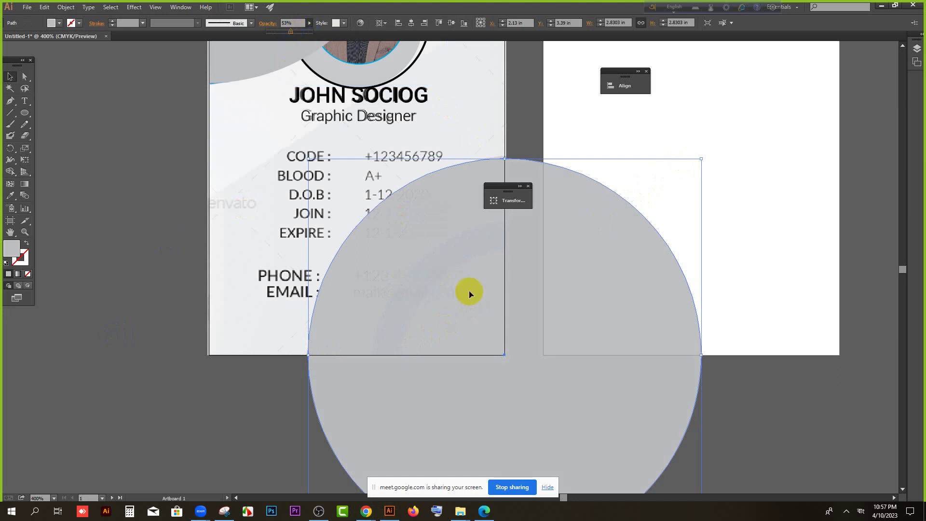
pyautogui.click(145, 314)
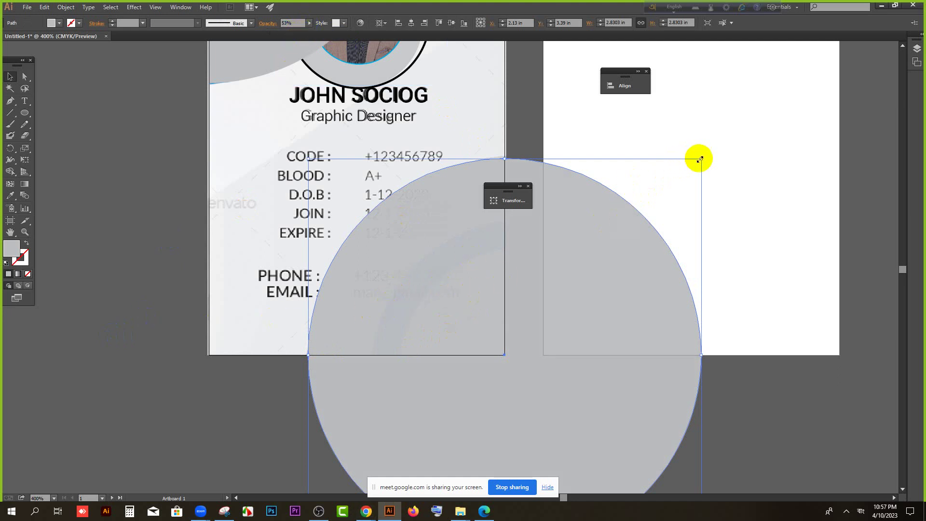
# Scale the front circle copy about its centre to about 1.84 in across and lower its opacity to 28%.
pyautogui.moveTo(699, 157); pyautogui.dragTo(659, 236)
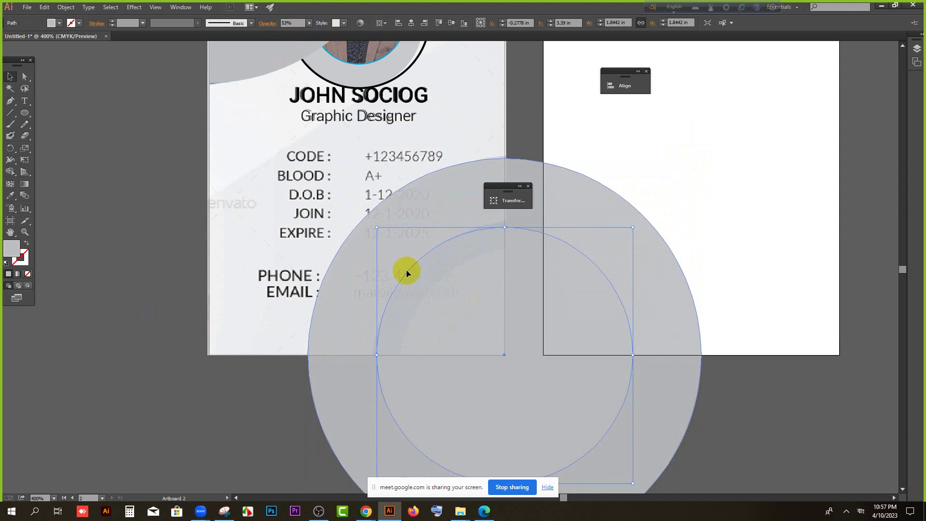
pyautogui.click(174, 304)
pyautogui.click(470, 314)
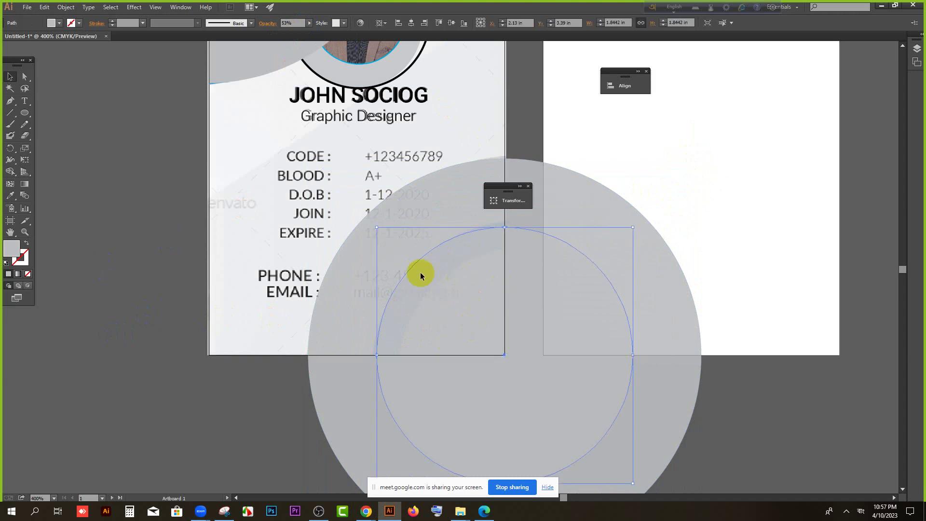
pyautogui.click(309, 23)
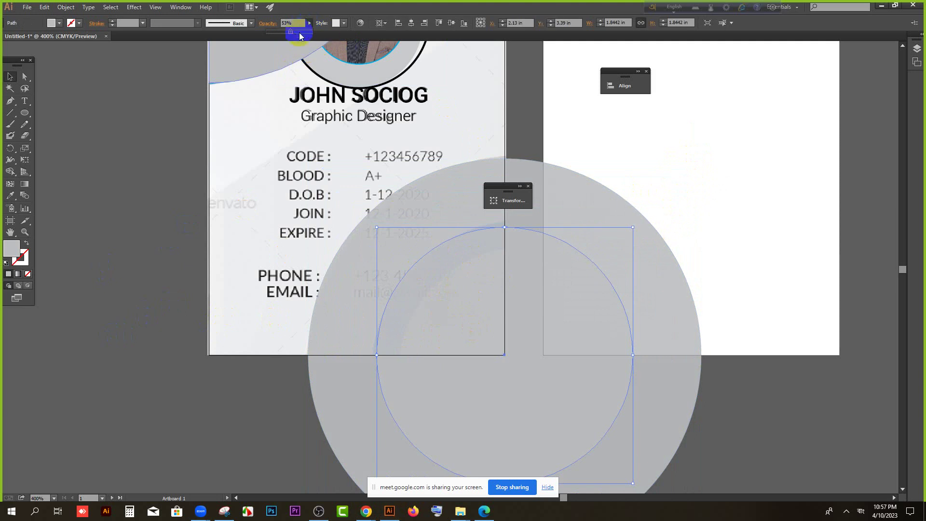
pyautogui.click(144, 255)
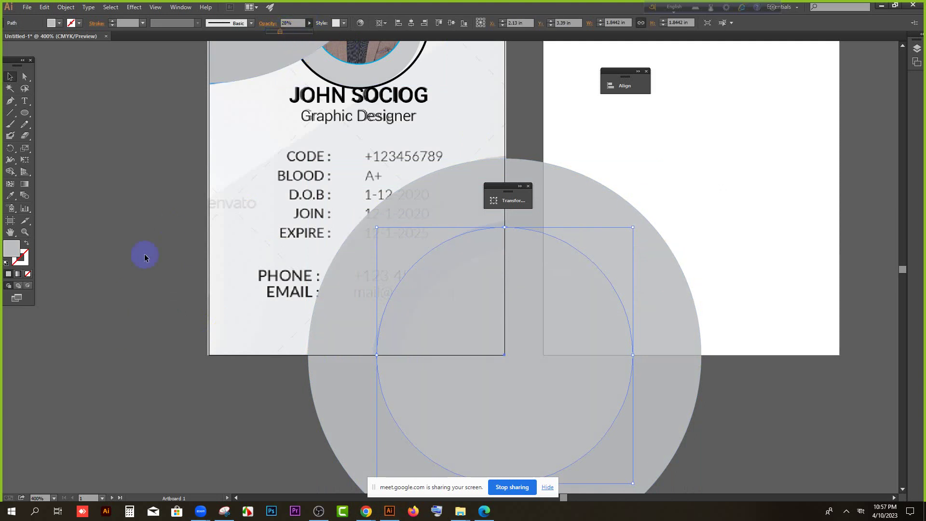
# Make an innermost concentric circle about 1.42 in across from a copy of the 1.84 in circle.
pyautogui.click(586, 292)
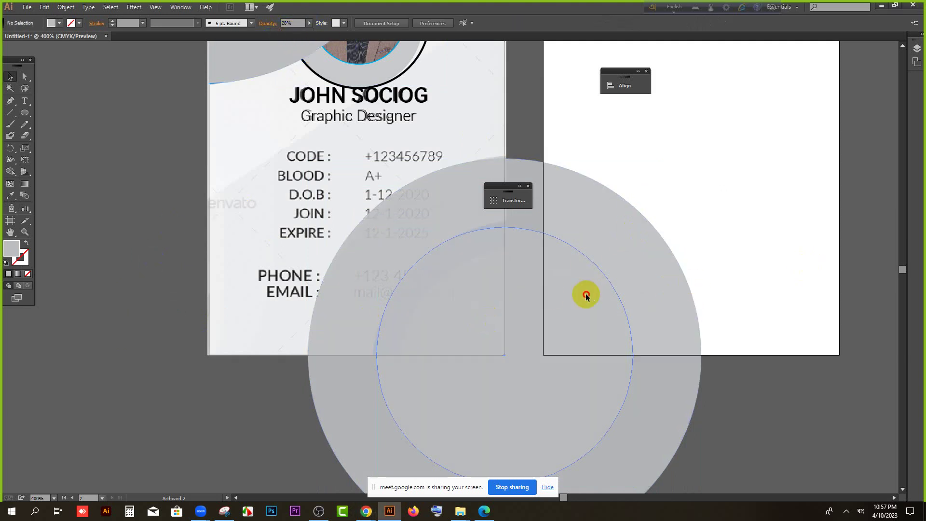
pyautogui.moveTo(633, 227); pyautogui.dragTo(621, 261)
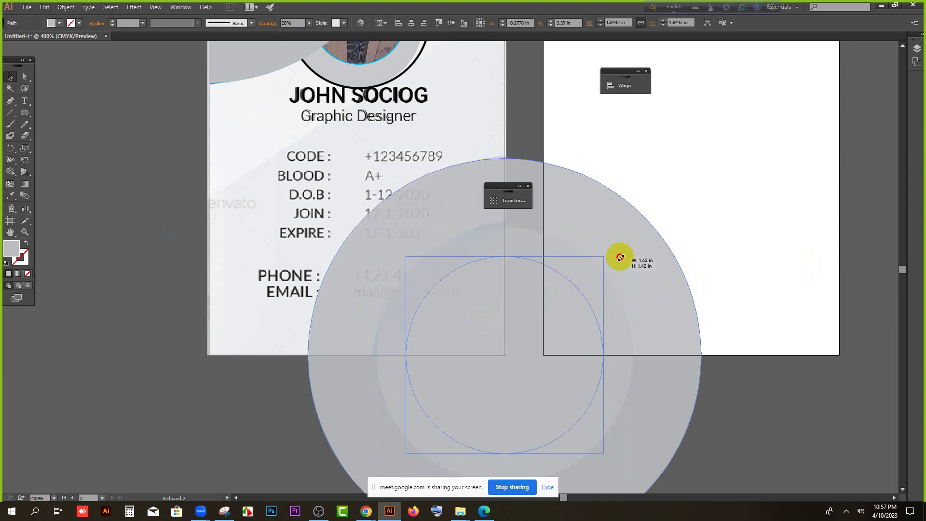
pyautogui.scroll(-2, 343, 302)
pyautogui.click(182, 307)
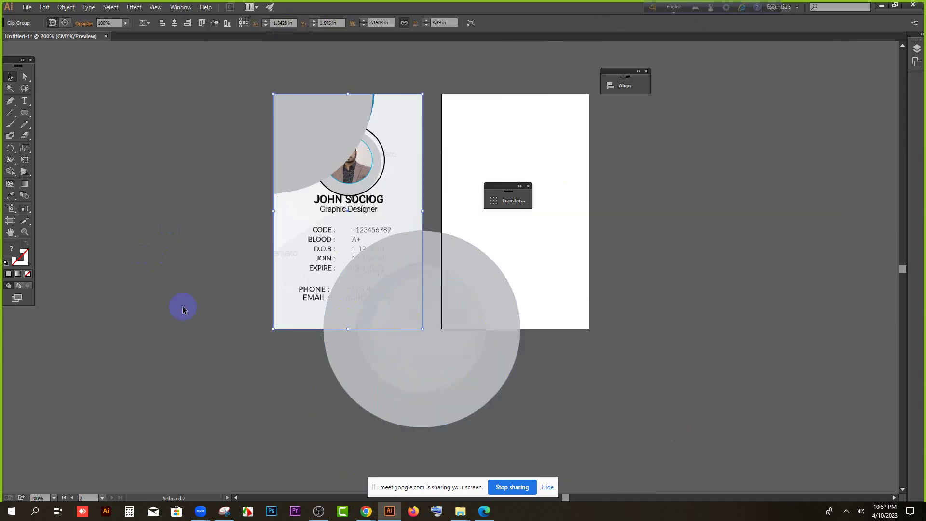
# Move the reference card image beyond the blank artboard and send the grey quarter circle behind the portrait and ring.
pyautogui.moveTo(278, 274); pyautogui.dragTo(635, 275)
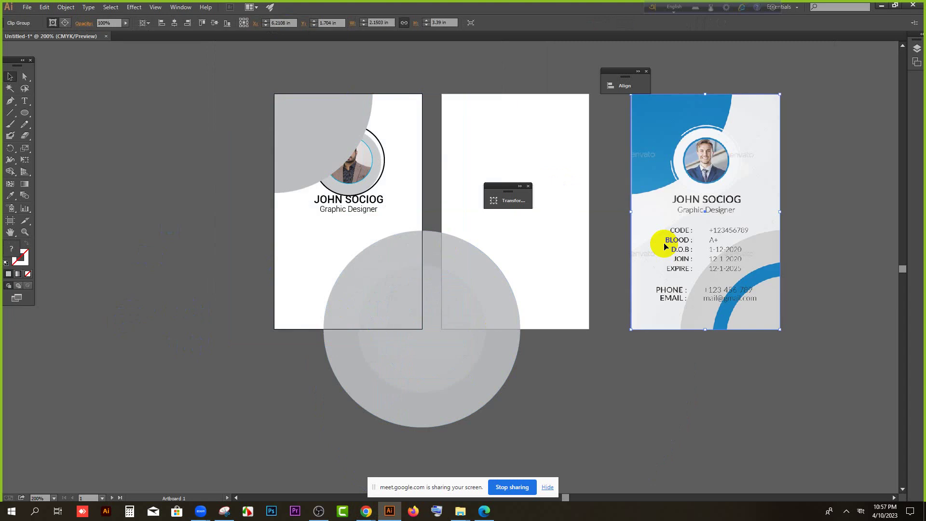
pyautogui.rightClick(312, 139)
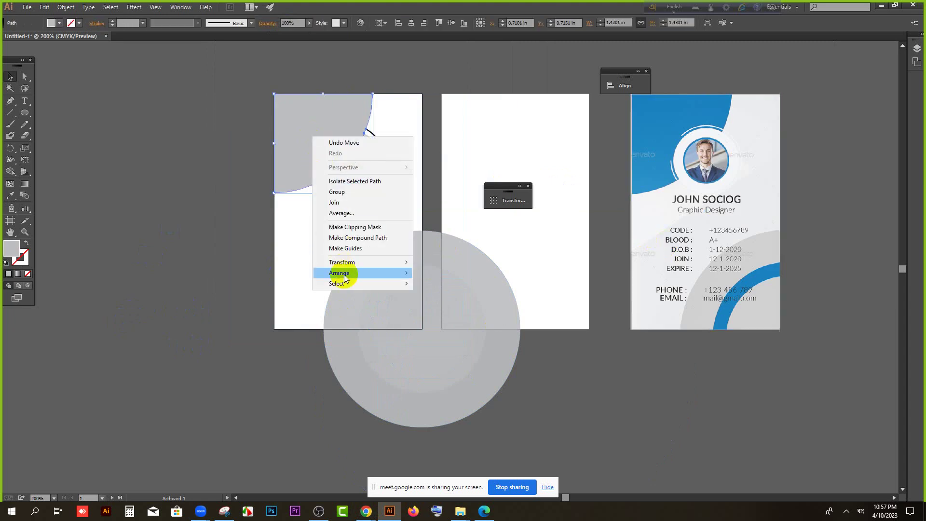
pyautogui.moveTo(345, 270)
pyautogui.click(449, 305)
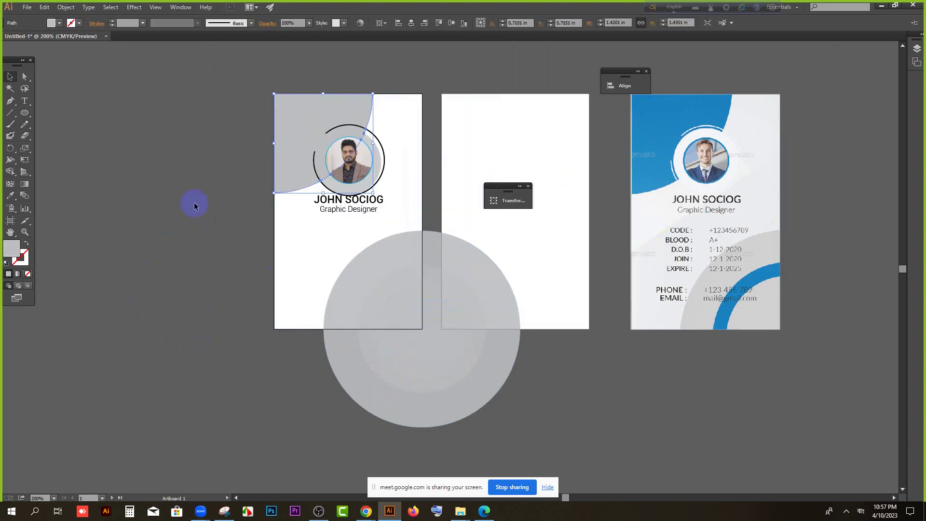
# Fill the card's top-left quarter circle with the blue sampled from the reference card.
pyautogui.scroll(2, 195, 201)
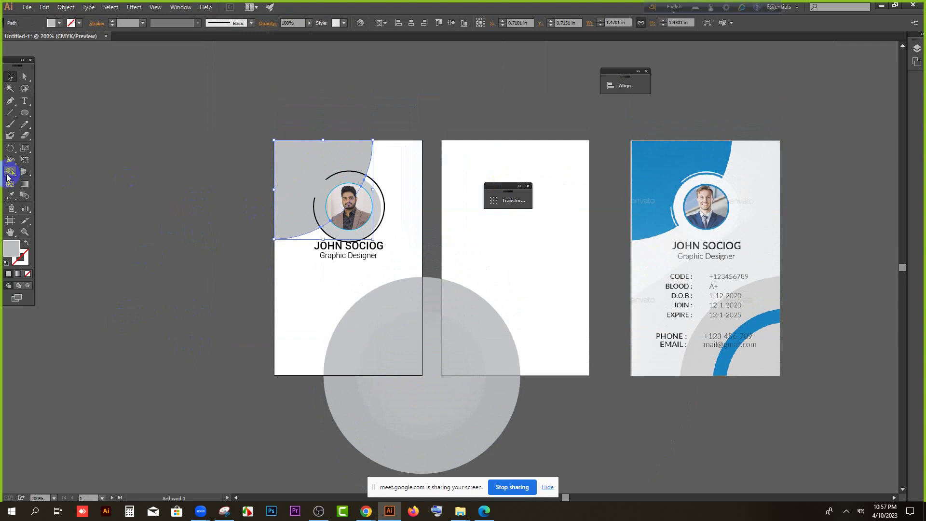
pyautogui.click(10, 195)
pyautogui.click(662, 164)
pyautogui.click(10, 76)
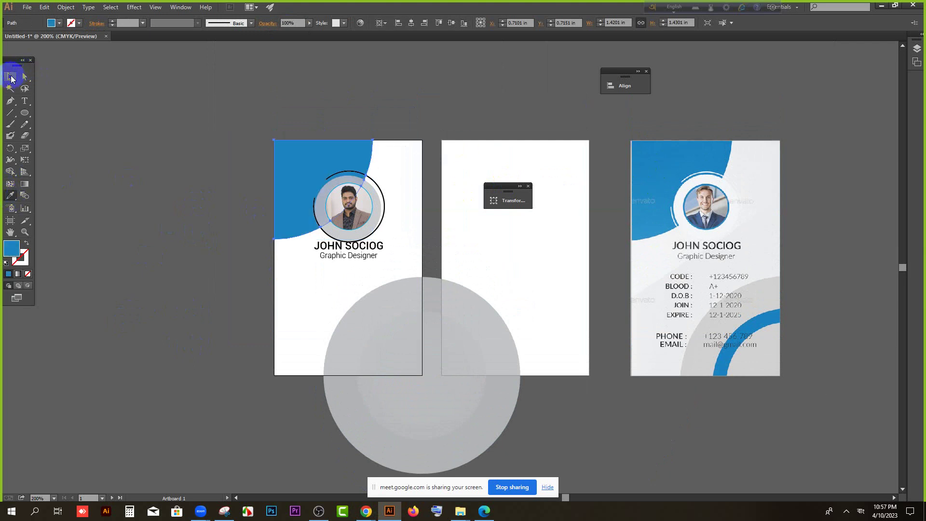
pyautogui.click(124, 204)
# Fill the grey circle behind the portrait with the off-white sampled from the reference card's portrait frame.
pyautogui.click(318, 199)
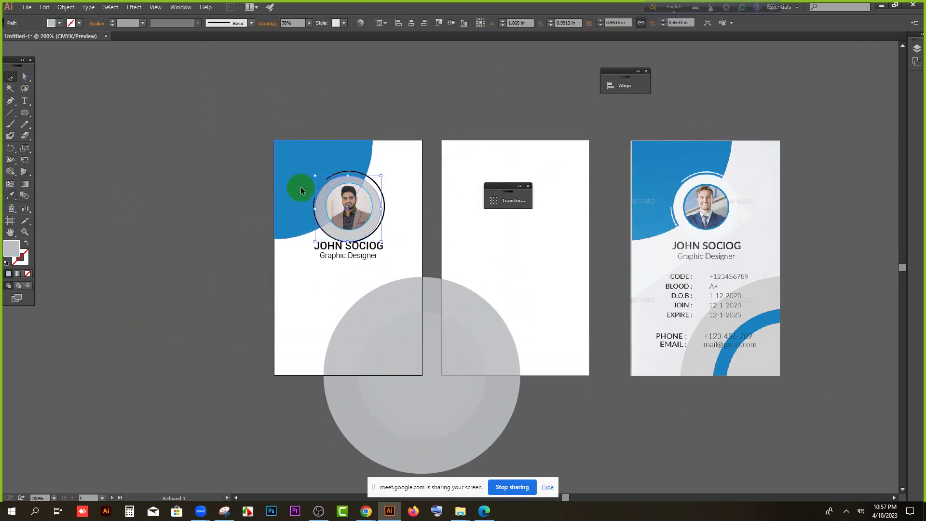
pyautogui.click(10, 195)
pyautogui.click(673, 184)
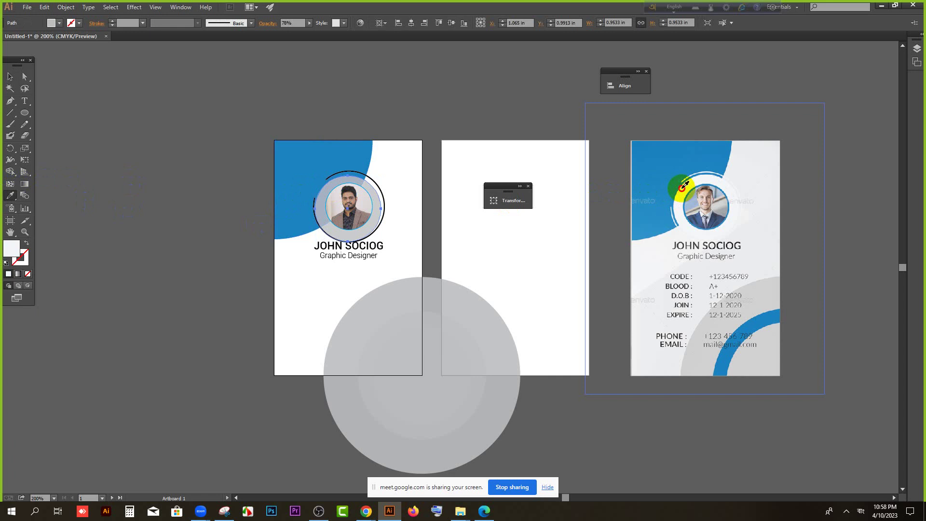
pyautogui.click(12, 76)
pyautogui.click(178, 215)
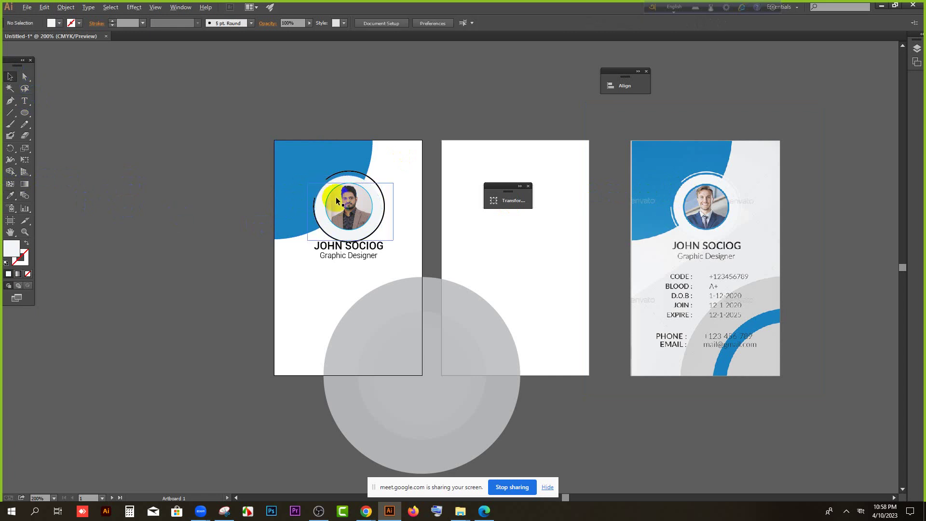
# Recolour the light blue circle bordering the portrait with the blue sampled from the reference card.
pyautogui.scroll(2, 336, 195)
pyautogui.click(324, 183)
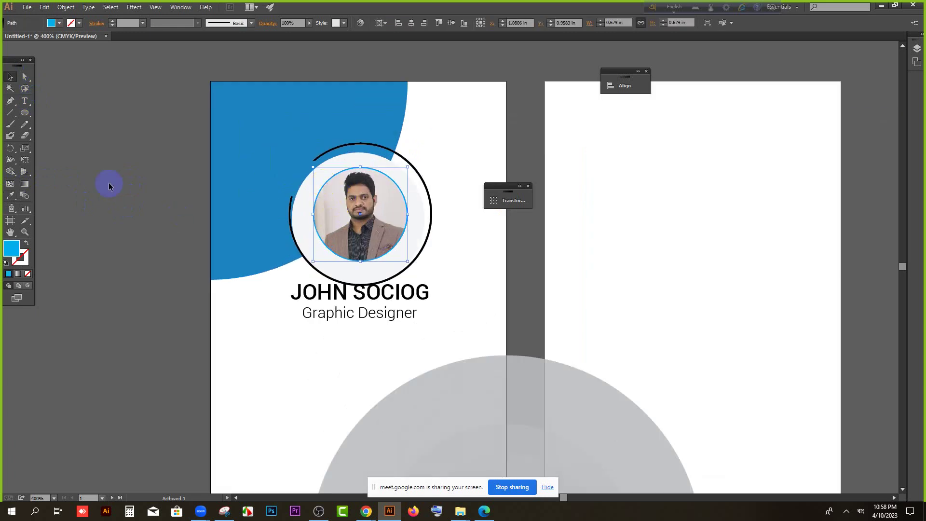
pyautogui.click(10, 195)
pyautogui.scroll(-1, 299, 238)
pyautogui.click(815, 144)
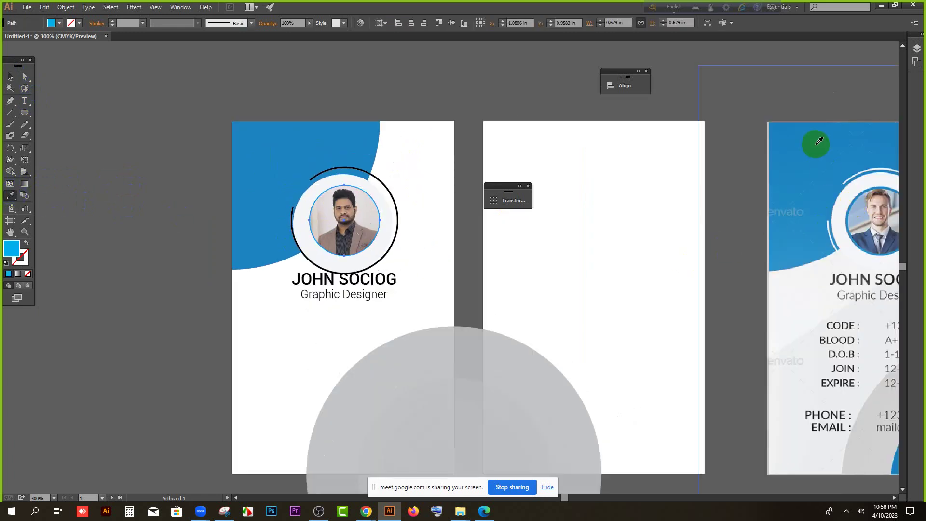
pyautogui.click(6, 75)
# Scale the clipped portrait down about its centre to about 0.66 in so more of the blue border shows.
pyautogui.scroll(3, 268, 193)
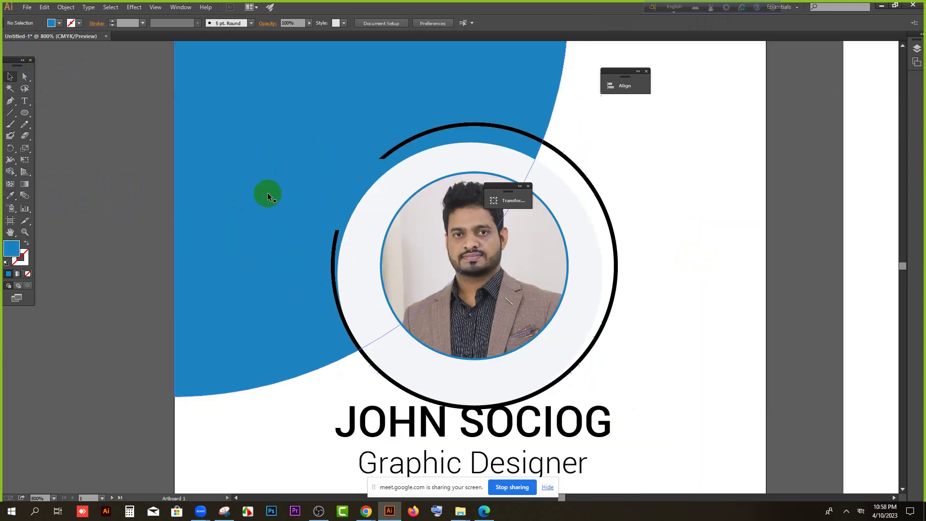
pyautogui.click(345, 207)
pyautogui.moveTo(567, 209); pyautogui.dragTo(566, 212)
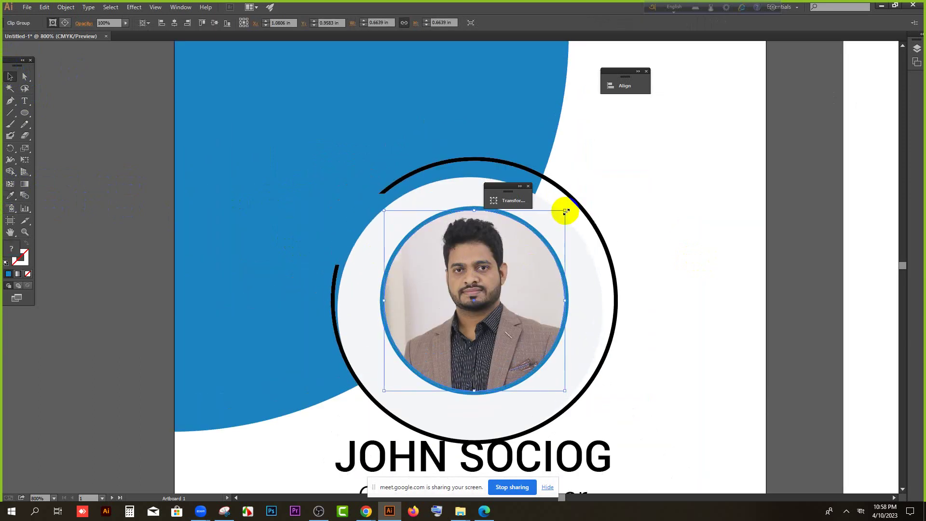
pyautogui.click(161, 227)
# Recolour the broken black ring around the portrait with the off-white of the portrait's backing circle.
pyautogui.scroll(-2, 161, 228)
pyautogui.click(287, 200)
pyautogui.scroll(-1, 286, 200)
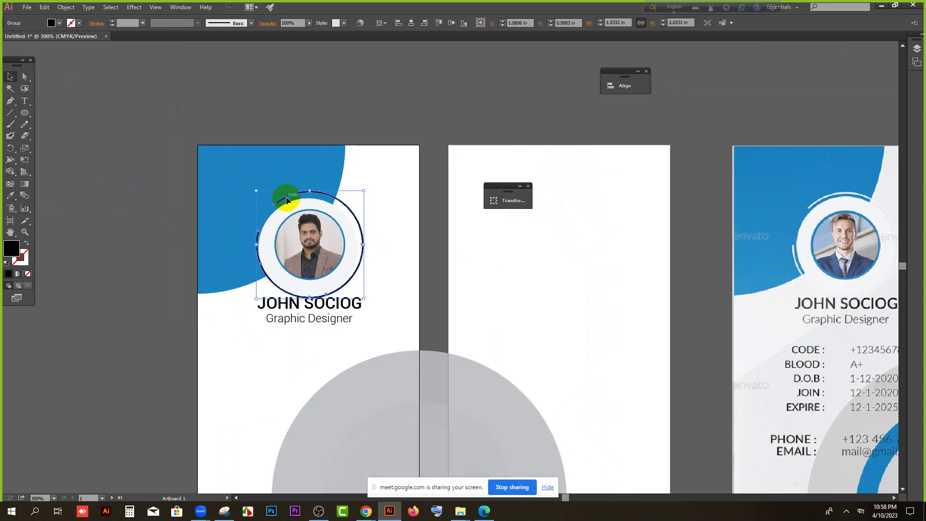
pyautogui.click(10, 195)
pyautogui.click(248, 217)
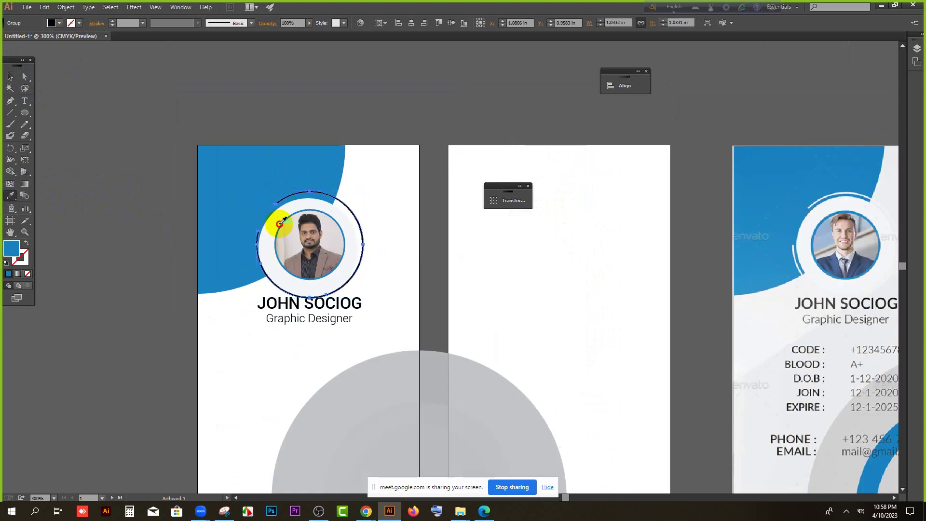
pyautogui.click(271, 216)
pyautogui.hotkey('ctrl', 'z')
pyautogui.click(11, 76)
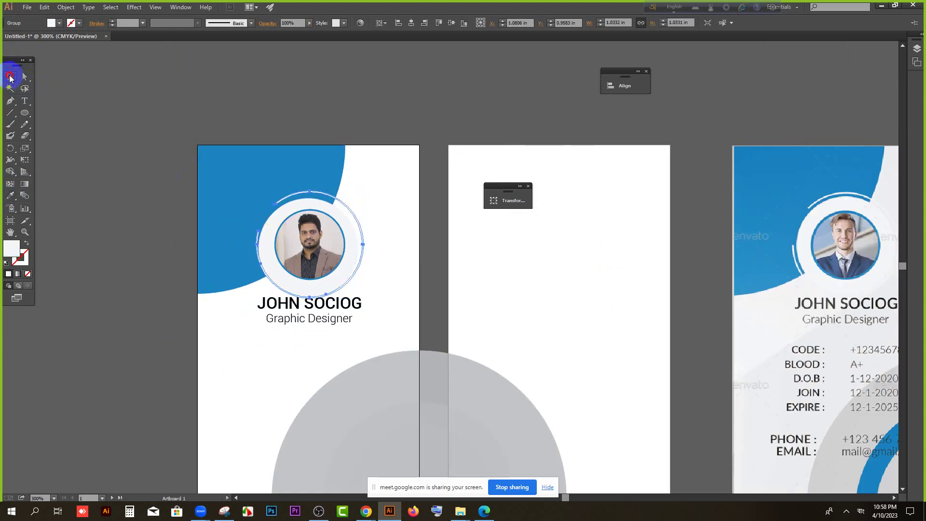
pyautogui.click(109, 232)
# Move the name and Graphic Designer text slightly down, clear of the ring around the portrait.
pyautogui.scroll(-2, 102, 241)
pyautogui.scroll(-1, 99, 245)
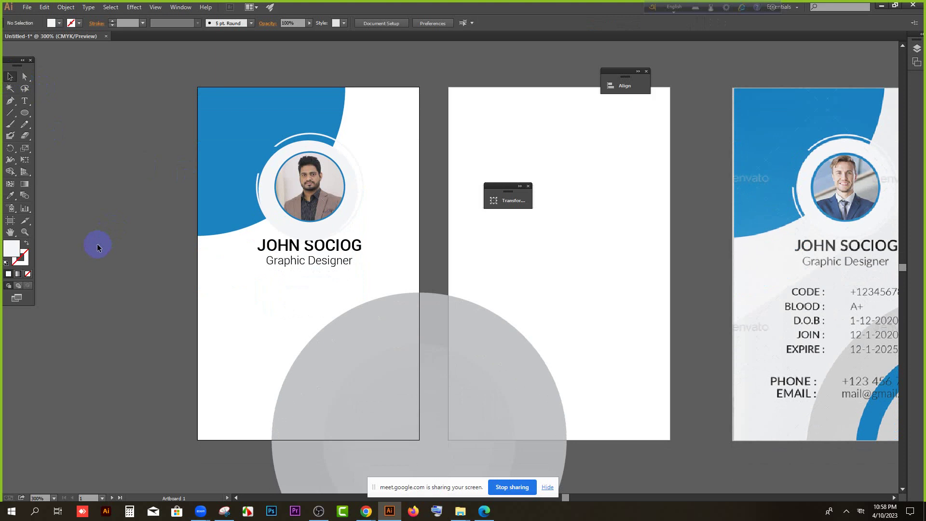
pyautogui.click(291, 249)
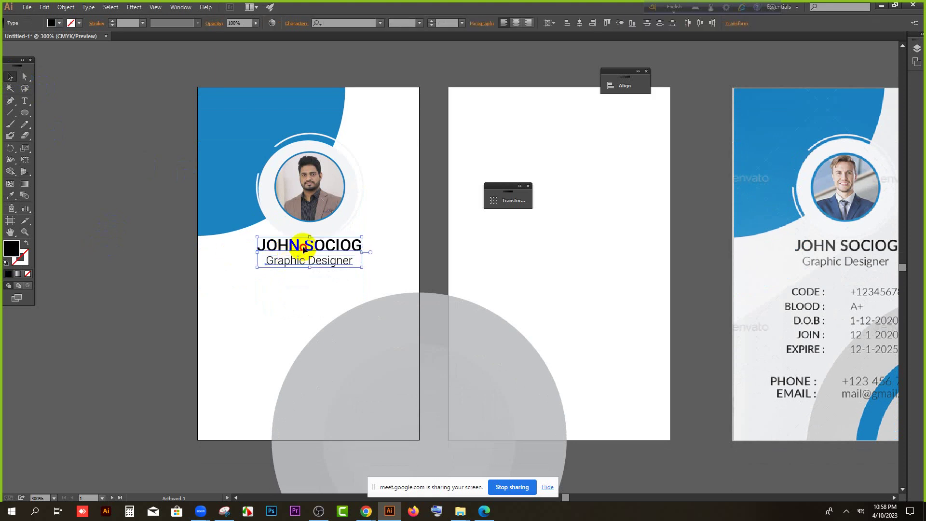
pyautogui.click(115, 251)
# Draw a vertical line along the card's right edge and a horizontal line about 4.81 in long along its bottom edge.
pyautogui.scroll(-1, 114, 251)
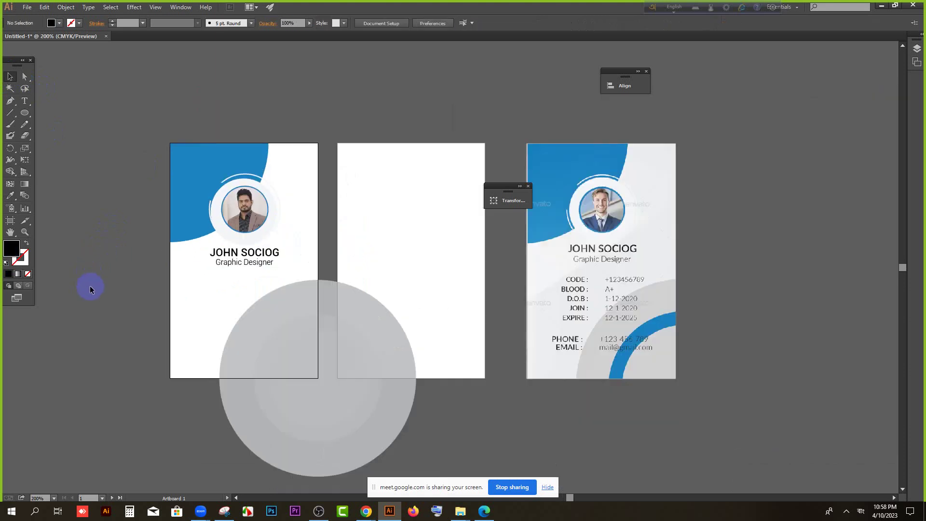
pyautogui.scroll(-2, 448, 265)
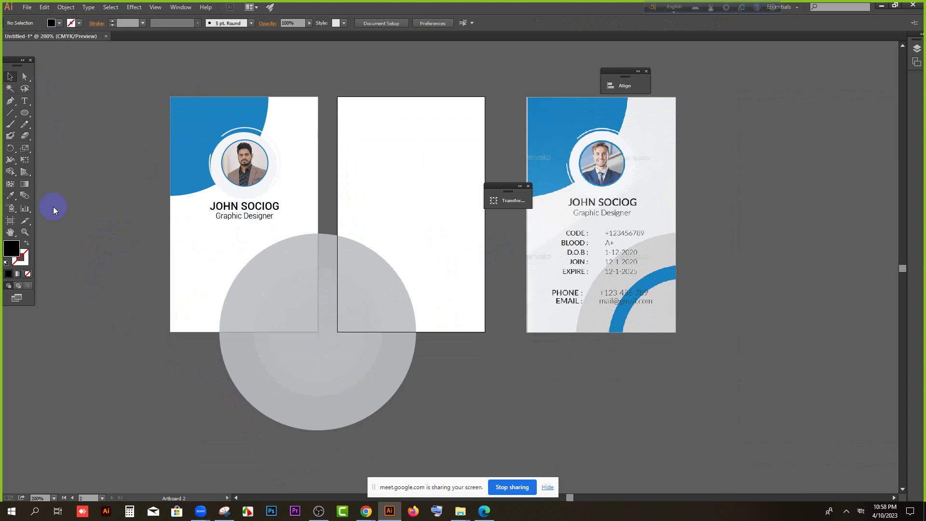
pyautogui.click(10, 113)
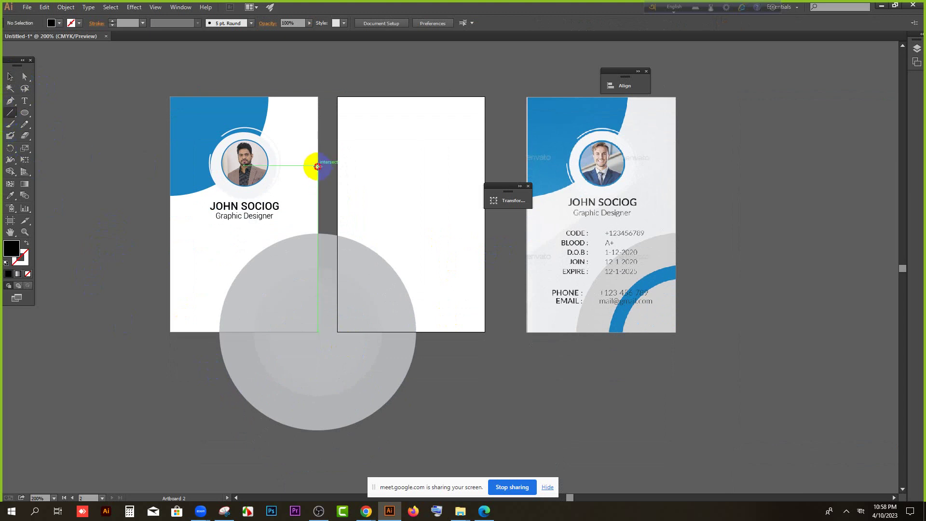
pyautogui.moveTo(317, 166); pyautogui.dragTo(318, 438)
pyautogui.moveTo(147, 332); pyautogui.dragTo(477, 355)
pyautogui.click(10, 77)
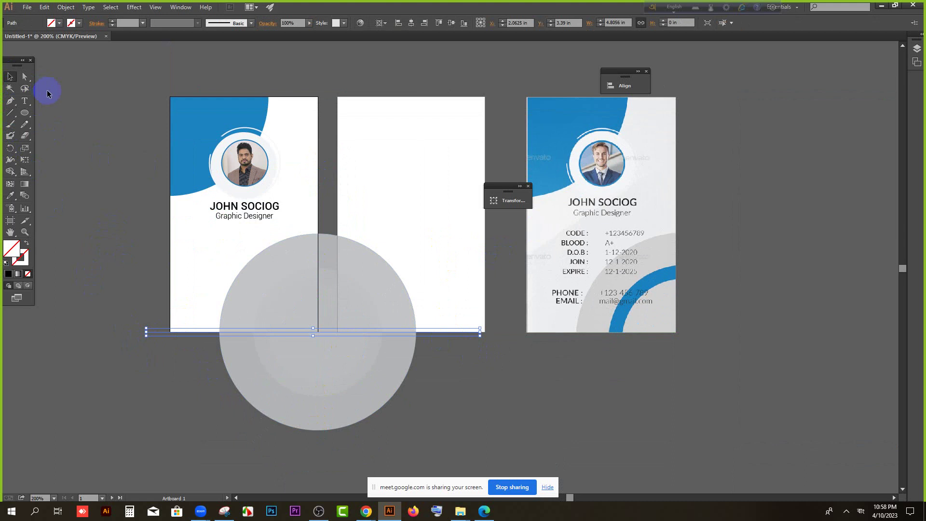
# Select all the artwork and remove the parts of the three concentric circles outside the card with the Shape Builder tool.
pyautogui.click(352, 397)
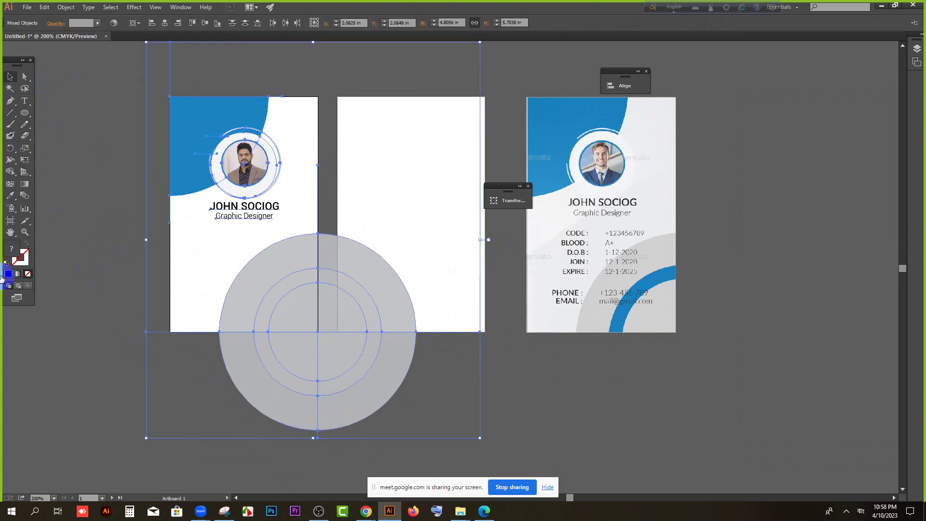
pyautogui.moveTo(10, 172); pyautogui.dragTo(59, 172)
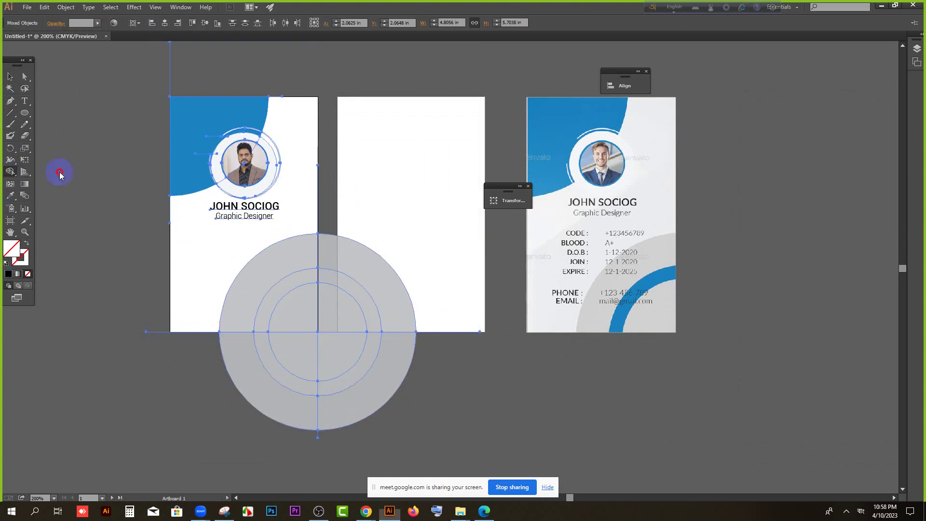
pyautogui.scroll(1, 293, 312)
pyautogui.moveTo(293, 312)
pyautogui.mouseDown()
pyautogui.moveTo(322, 282)
pyautogui.moveTo(332, 216)
pyautogui.moveTo(358, 398)
pyautogui.mouseUp()
pyautogui.moveTo(358, 397)
pyautogui.mouseDown()
pyautogui.moveTo(105, 373)
pyautogui.moveTo(189, 399)
pyautogui.moveTo(386, 428)
pyautogui.mouseUp()
# Set the fill colour to a muted red for the Shape Builder tool.
pyautogui.click(1, 243)
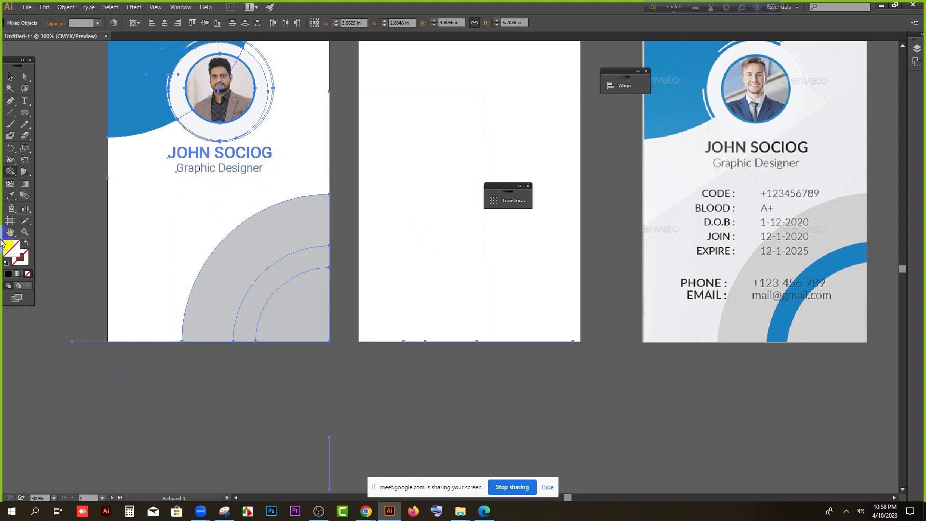
pyautogui.doubleClick(11, 248)
pyautogui.click(470, 212)
pyautogui.click(610, 182)
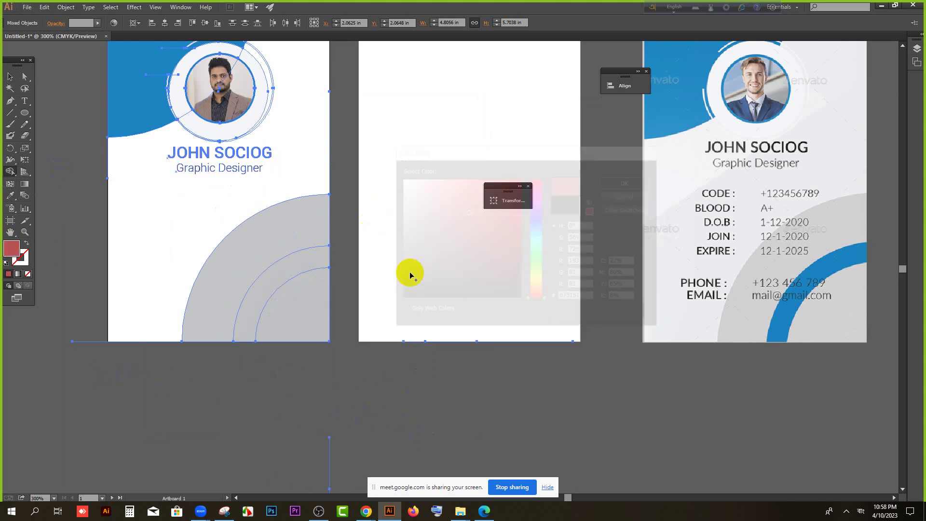
# Fill the inner quarter circle muted red and the band around it bright red with Shape Builder, and delete the leftover bottom-edge lines.
pyautogui.click(316, 307)
pyautogui.doubleClick(11, 249)
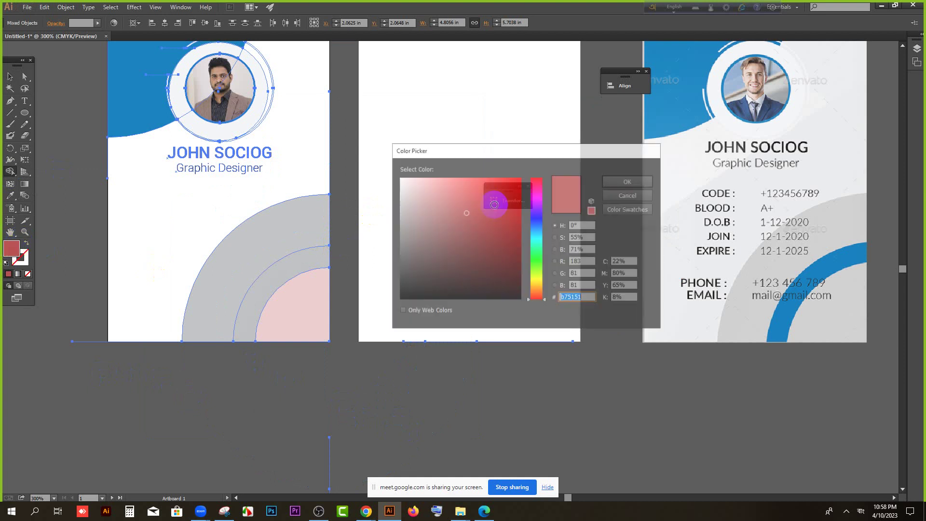
pyautogui.click(513, 187)
pyautogui.click(614, 183)
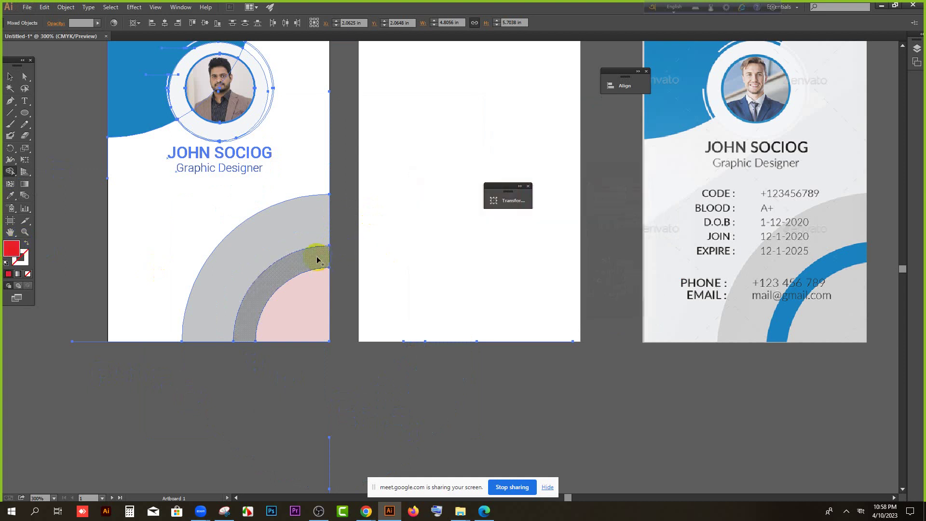
pyautogui.click(316, 257)
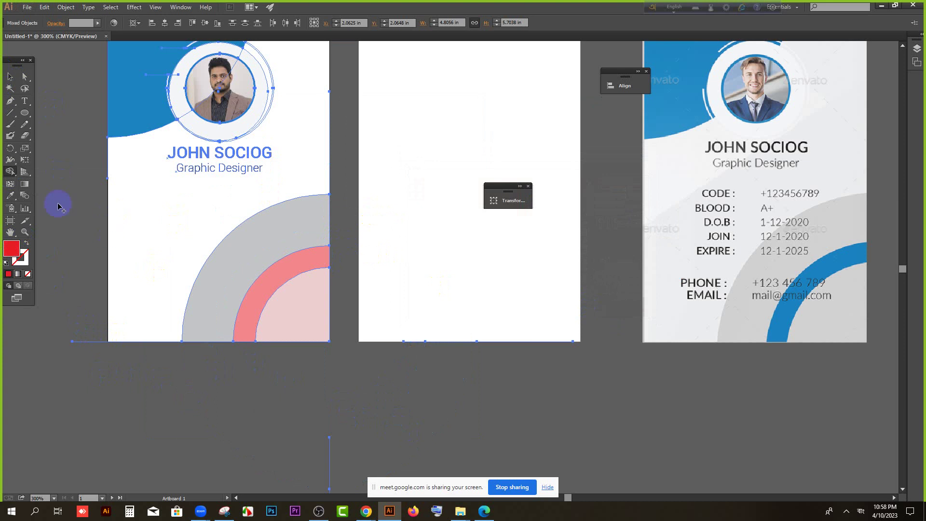
pyautogui.moveTo(118, 335); pyautogui.dragTo(135, 369)
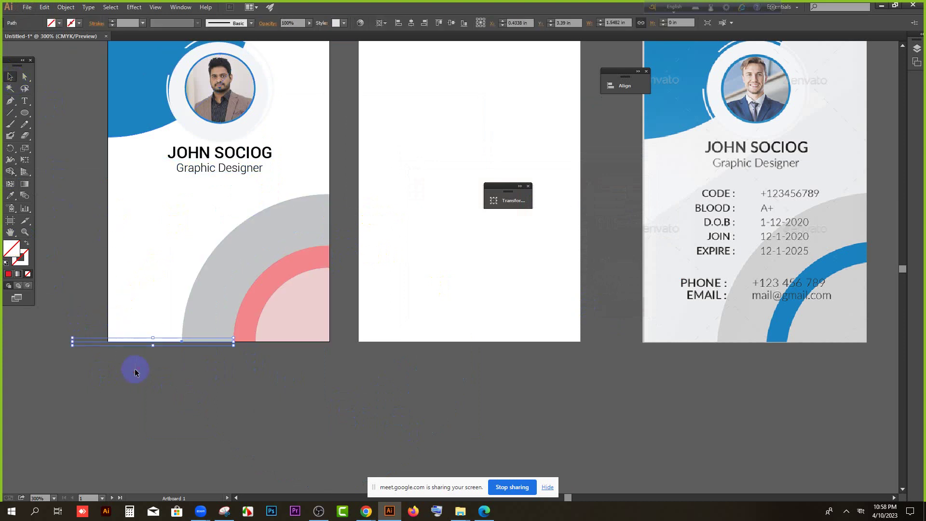
pyautogui.click(135, 371)
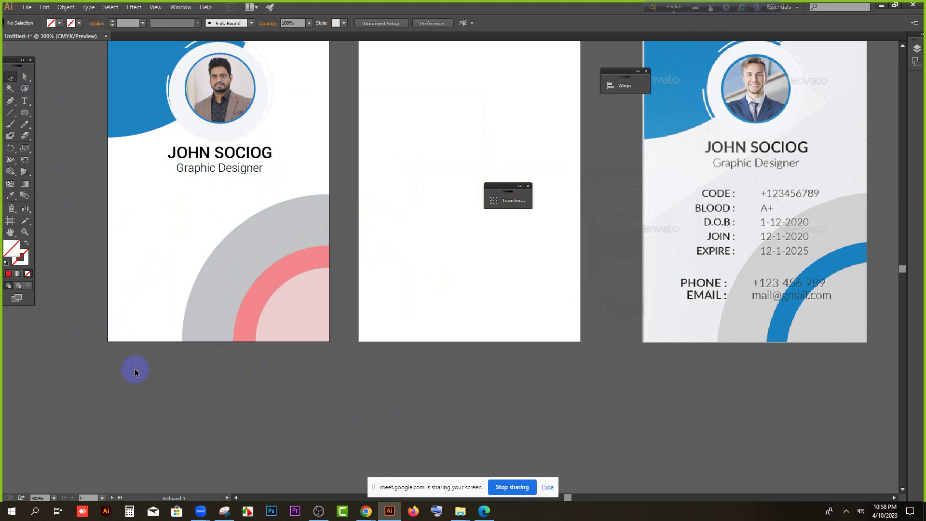
# Recolour the wide outer band in the card's lower corner with the light grey sampled from the reference card.
pyautogui.click(225, 277)
pyautogui.scroll(-1, 225, 283)
pyautogui.click(13, 194)
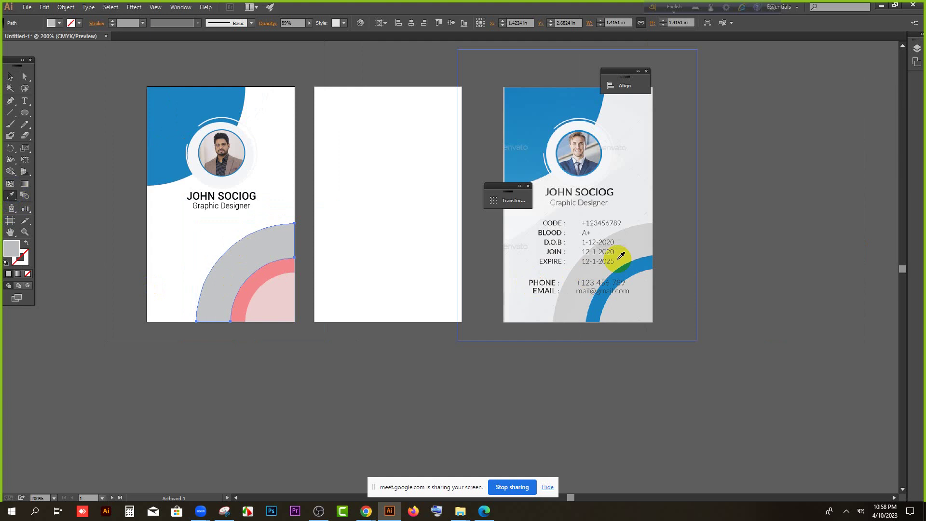
pyautogui.click(624, 249)
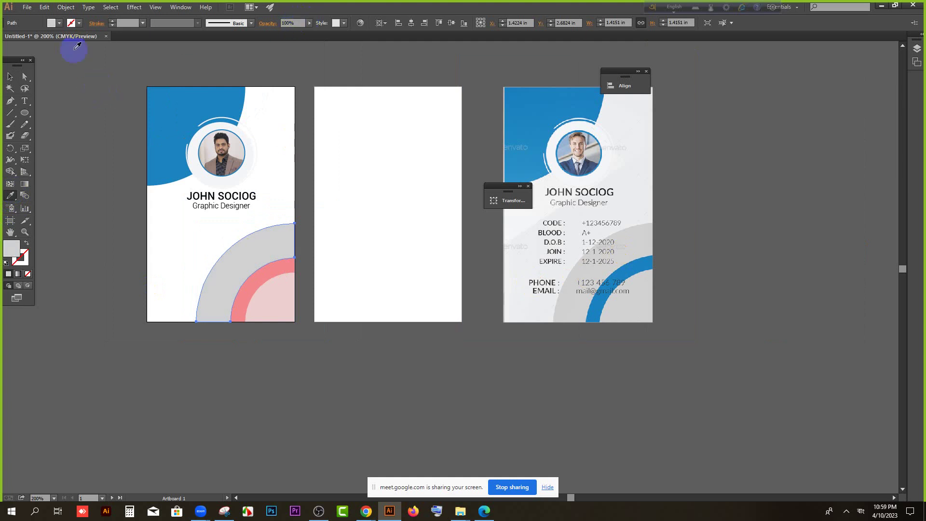
# Recolour the bright red band with the blue sampled from the reference card's curved stripe.
pyautogui.click(10, 76)
pyautogui.click(273, 286)
pyautogui.click(273, 286)
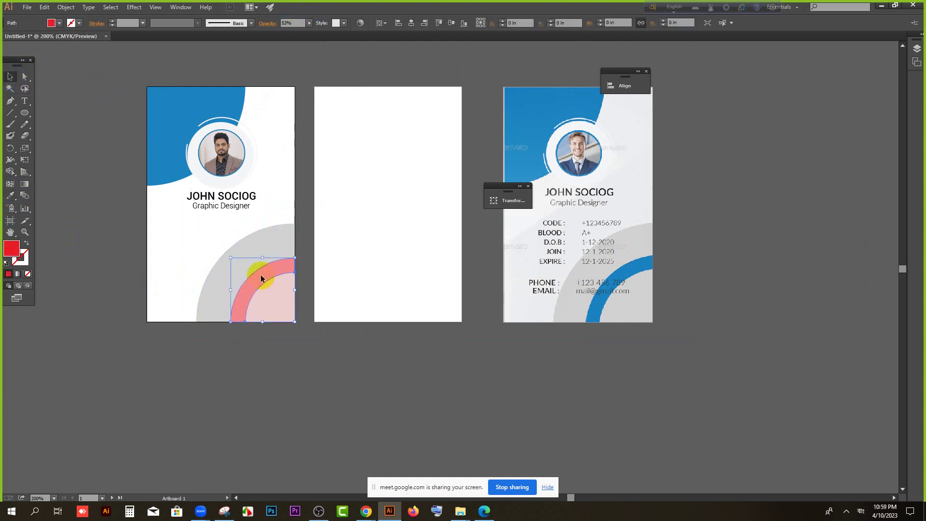
pyautogui.click(10, 195)
pyautogui.click(617, 270)
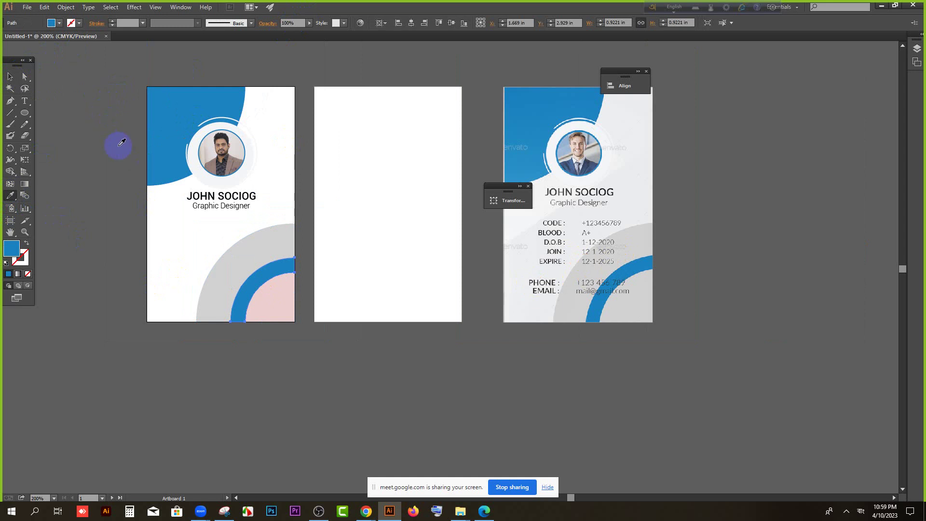
# Recolour the pink inner quarter circle with the light grey sampled from the reference card's corner, and deselect it.
pyautogui.click(10, 77)
pyautogui.click(76, 200)
pyautogui.click(264, 303)
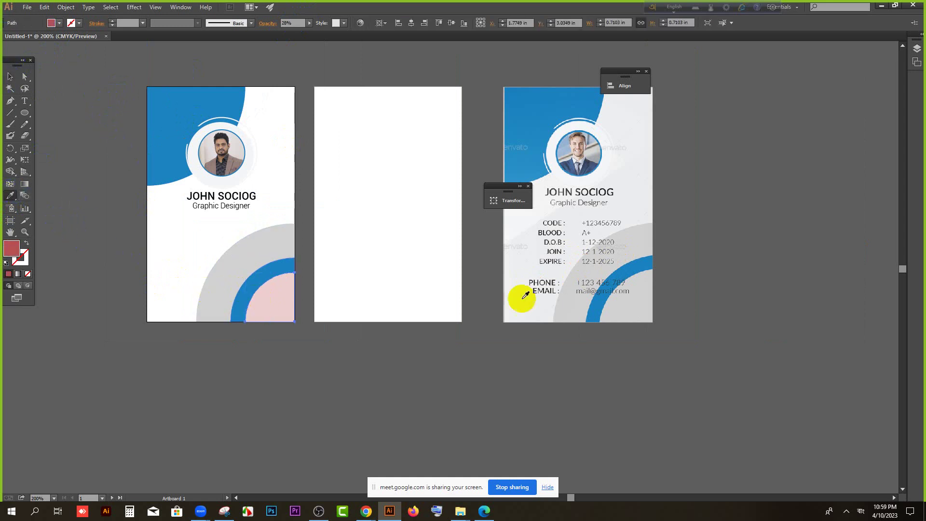
pyautogui.click(624, 310)
pyautogui.click(25, 77)
pyautogui.press('v')
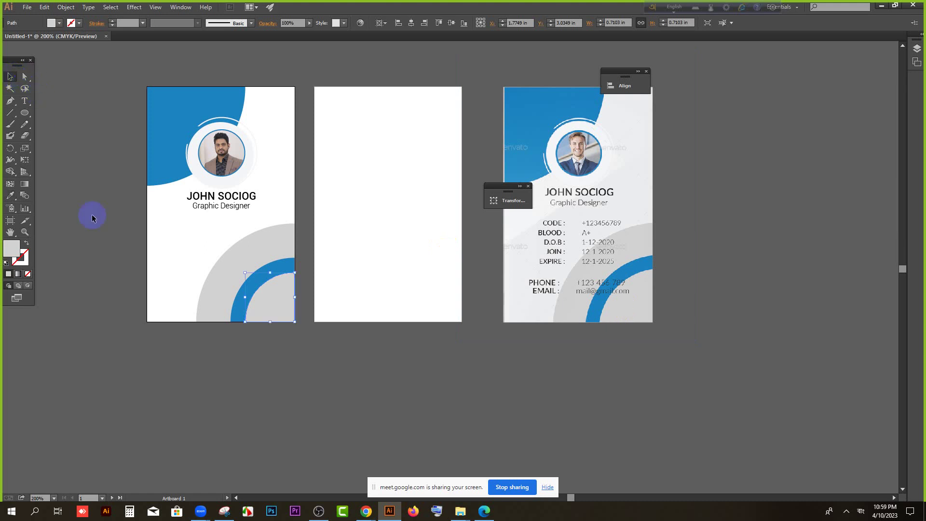
pyautogui.click(85, 238)
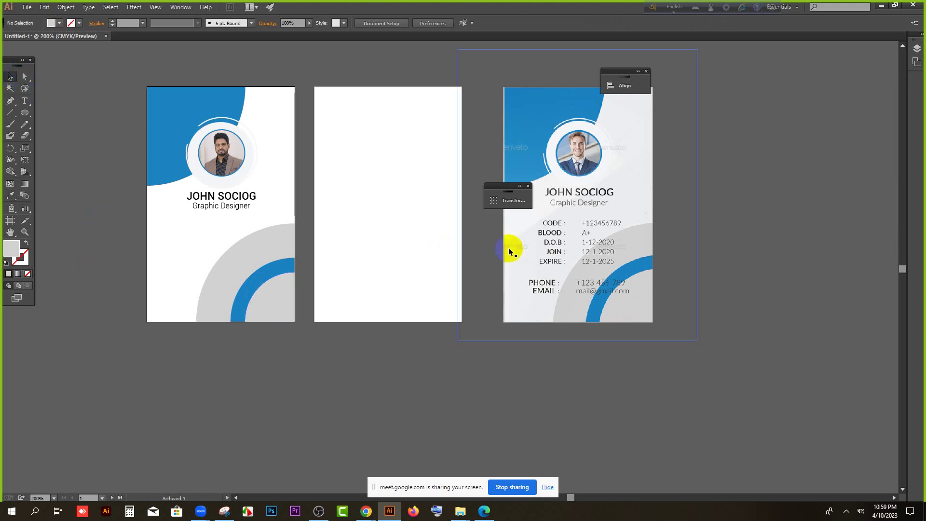
# Add a three-line text block reading CODE, BLOOD and EMAIL below the Graphic Designer line on the card.
pyautogui.scroll(2, 539, 236)
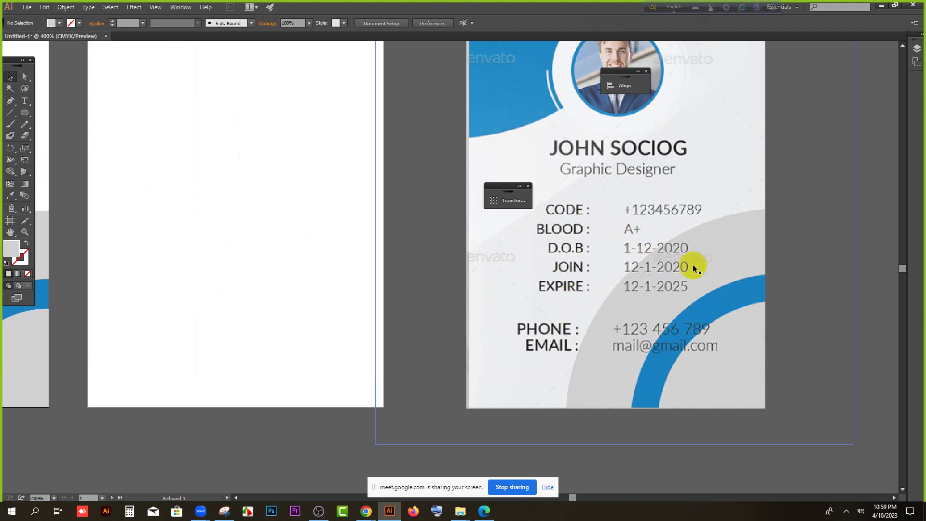
pyautogui.scroll(-1, 688, 264)
pyautogui.scroll(-1, 696, 271)
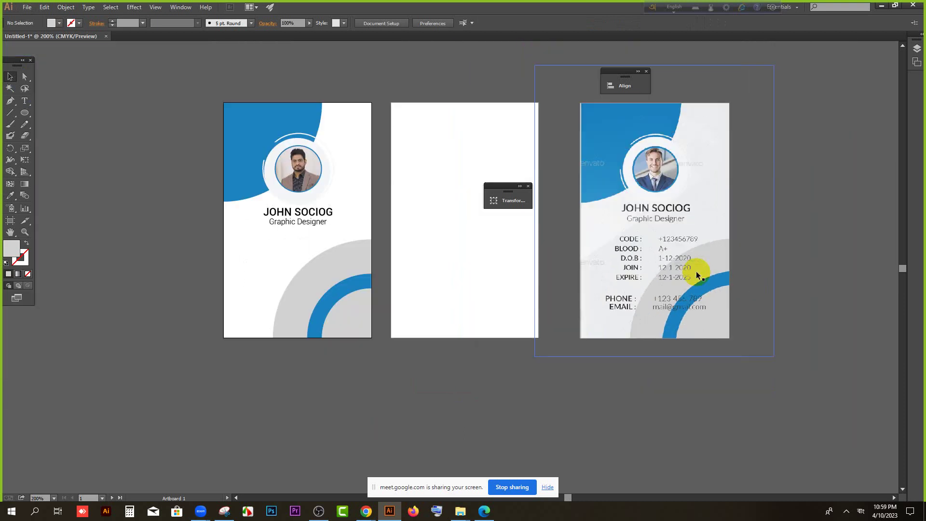
pyautogui.scroll(1, 228, 271)
pyautogui.click(25, 101)
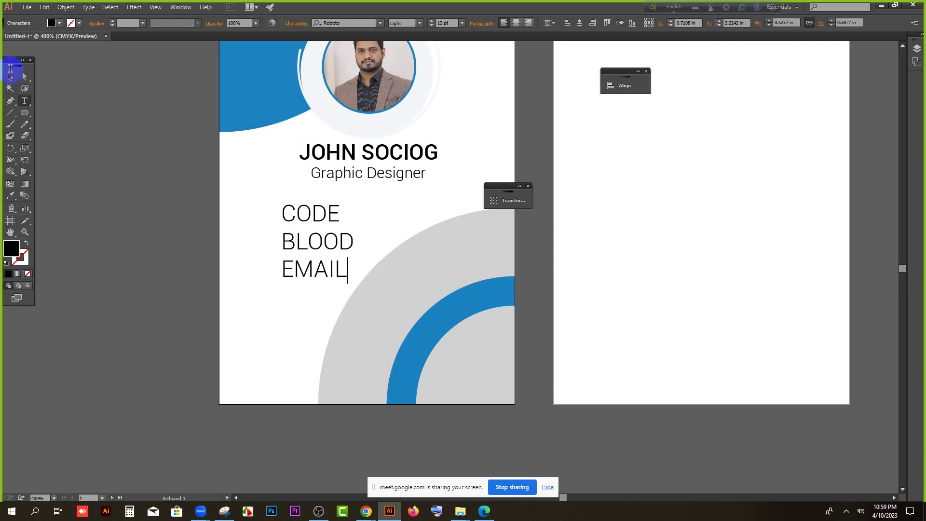
# Set the CODE, BLOOD, EMAIL text to 13 pt Roboto Regular and right-align its lines.
pyautogui.click(8, 78)
pyautogui.click(431, 21)
pyautogui.click(419, 23)
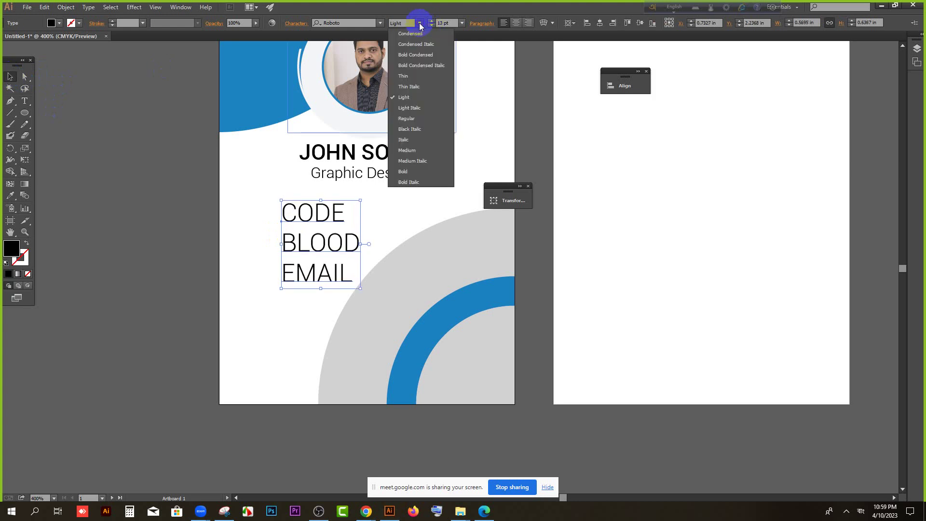
pyautogui.click(409, 119)
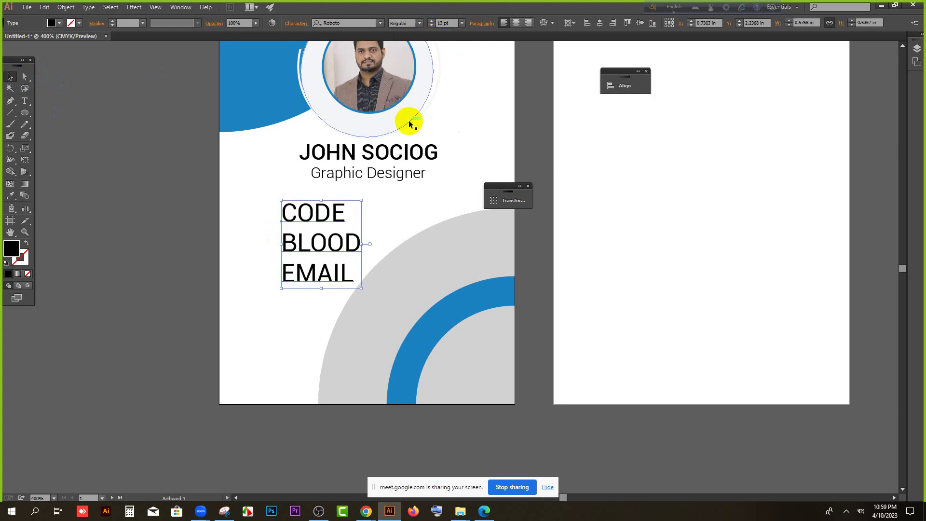
pyautogui.click(529, 24)
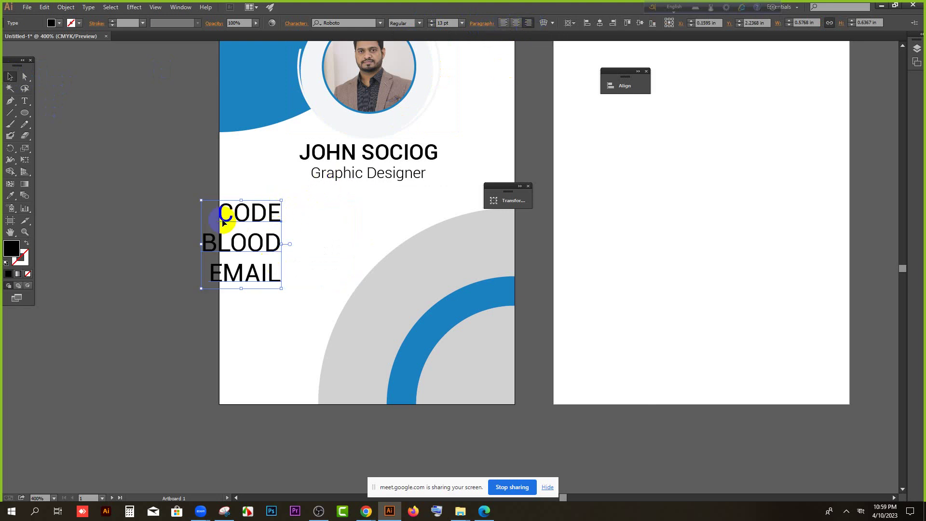
# Add a colon after CODE in the label text block, following the reference card.
pyautogui.scroll(-2, 190, 252)
pyautogui.scroll(1, 599, 246)
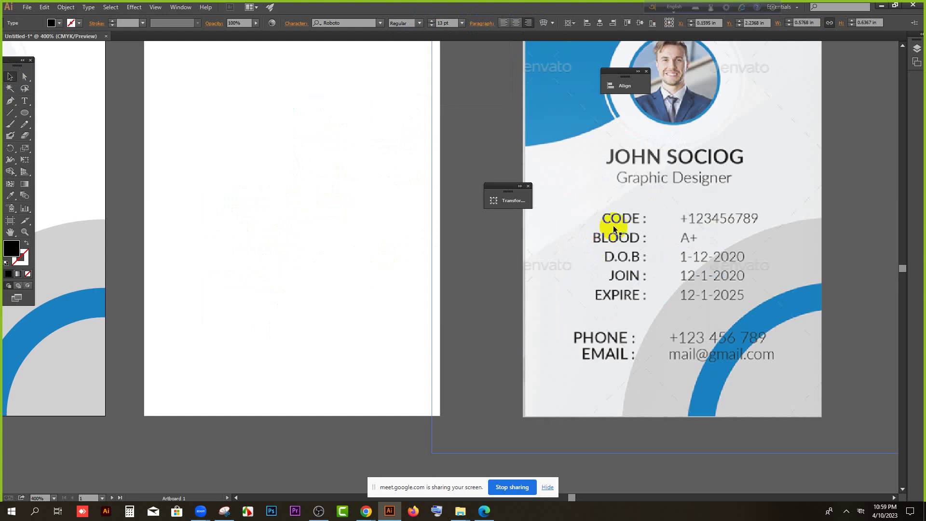
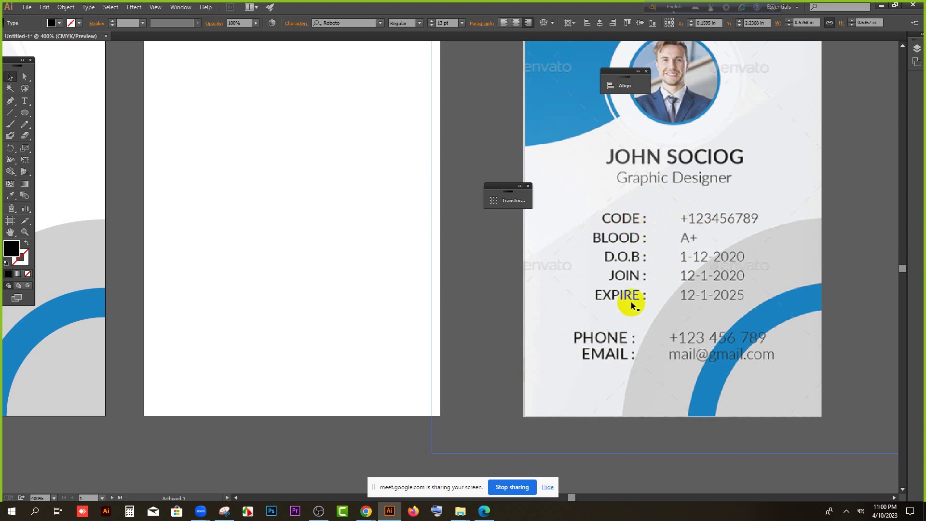
pyautogui.scroll(-1, 844, 324)
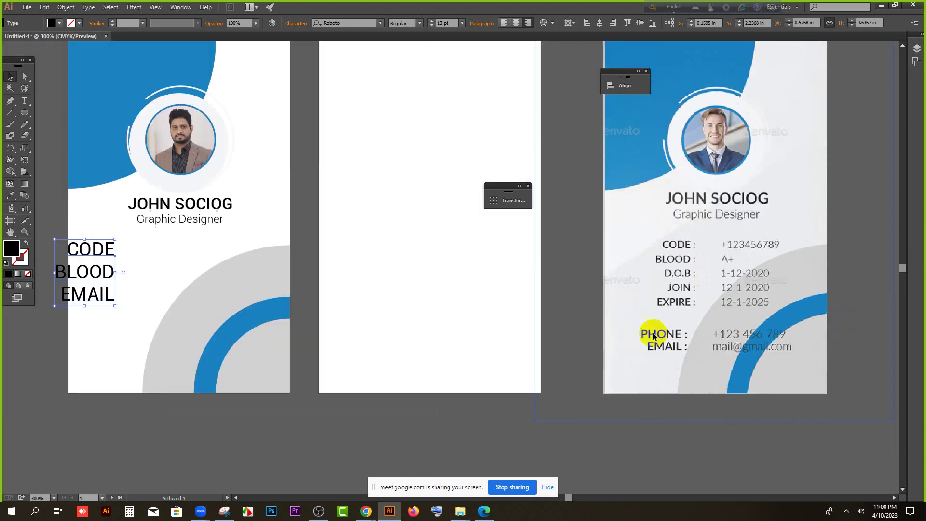
pyautogui.scroll(2, 154, 255)
pyautogui.doubleClick(130, 241)
pyautogui.doubleClick(131, 241)
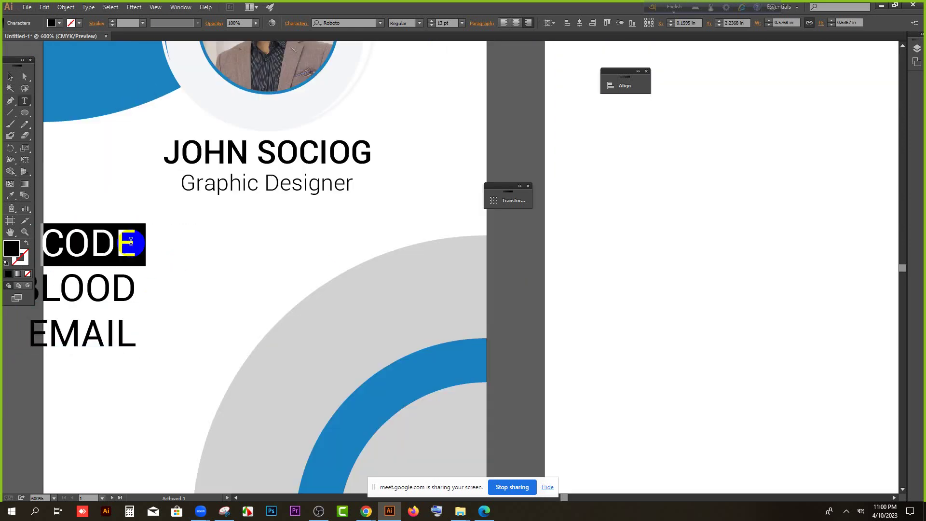
pyautogui.click(131, 241)
pyautogui.write(':')
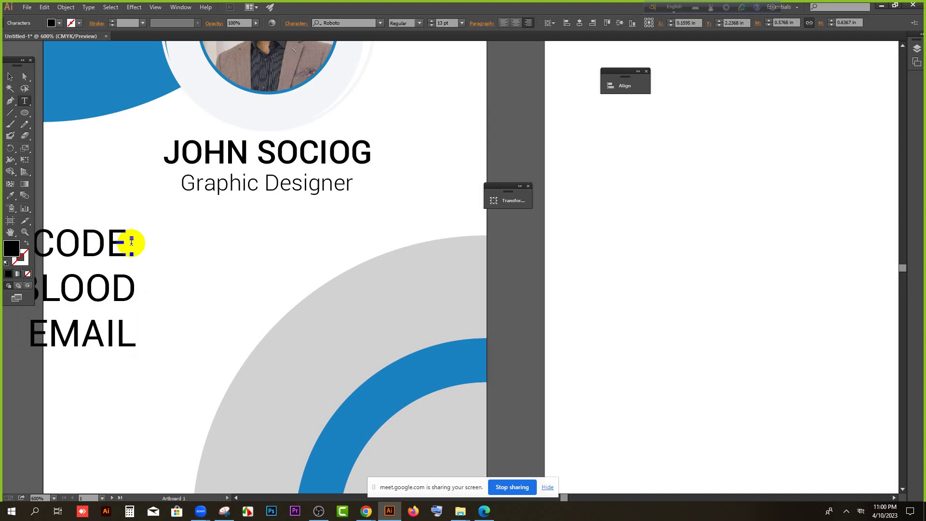
pyautogui.scroll(-1, 196, 284)
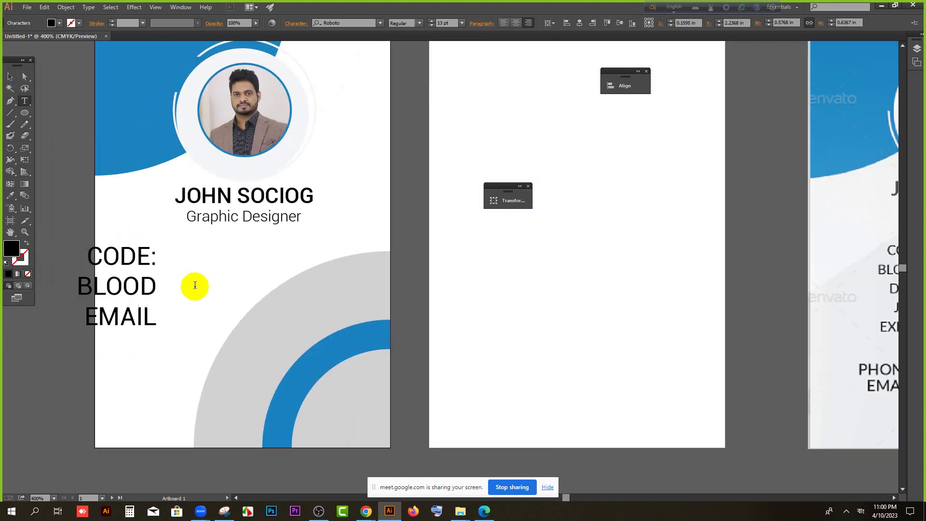
pyautogui.click(10, 76)
pyautogui.scroll(-1, 113, 222)
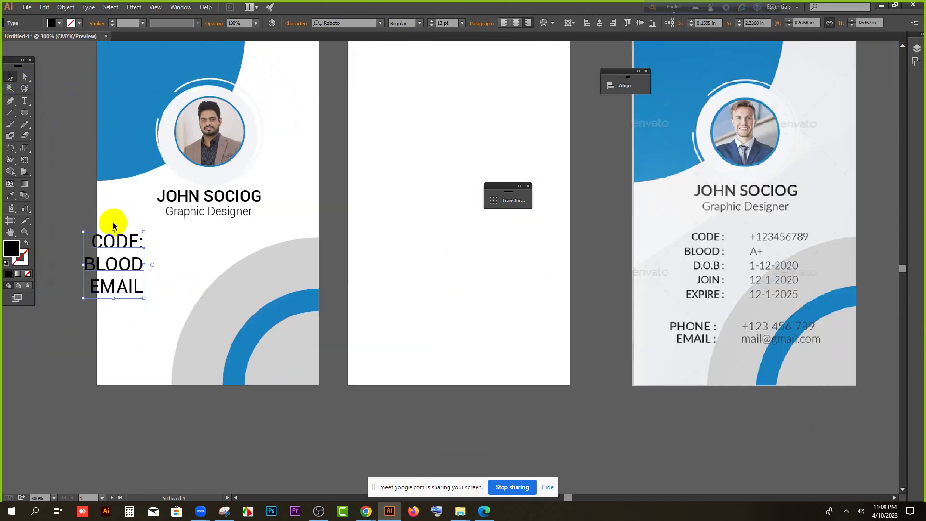
# Move the label text block over the matching labels on the reference card and scale it down to 7.26 pt.
pyautogui.moveTo(115, 258); pyautogui.dragTo(752, 202)
pyautogui.scroll(3, 753, 234)
pyautogui.scroll(1, 677, 237)
# Change the label text to Montserrat Regular and fit it over the reference CODE label at 7.12 pt.
pyautogui.click(357, 23)
pyautogui.write('MONT')
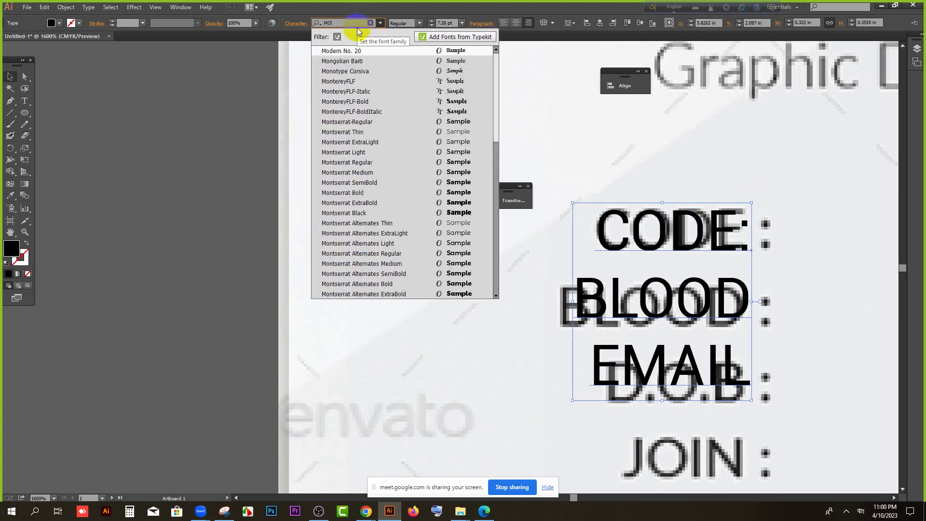
pyautogui.click(363, 132)
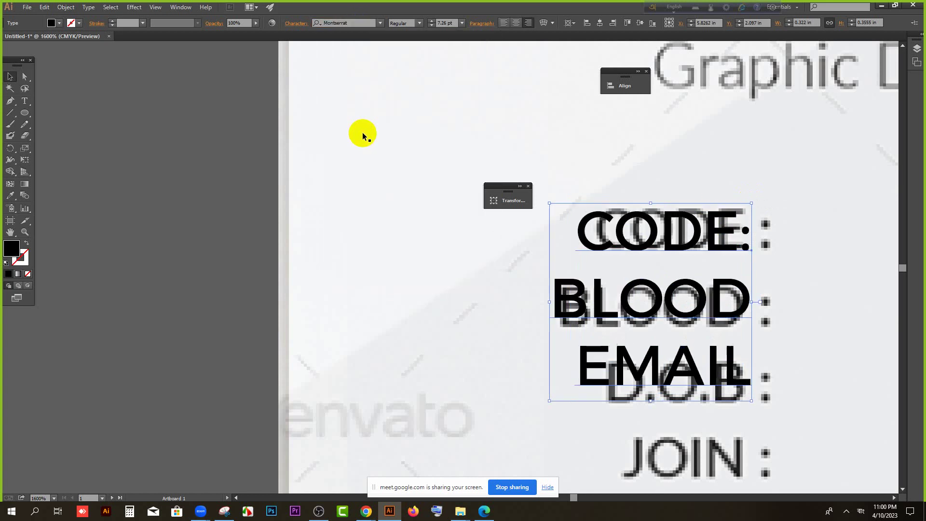
pyautogui.moveTo(641, 228); pyautogui.dragTo(655, 223)
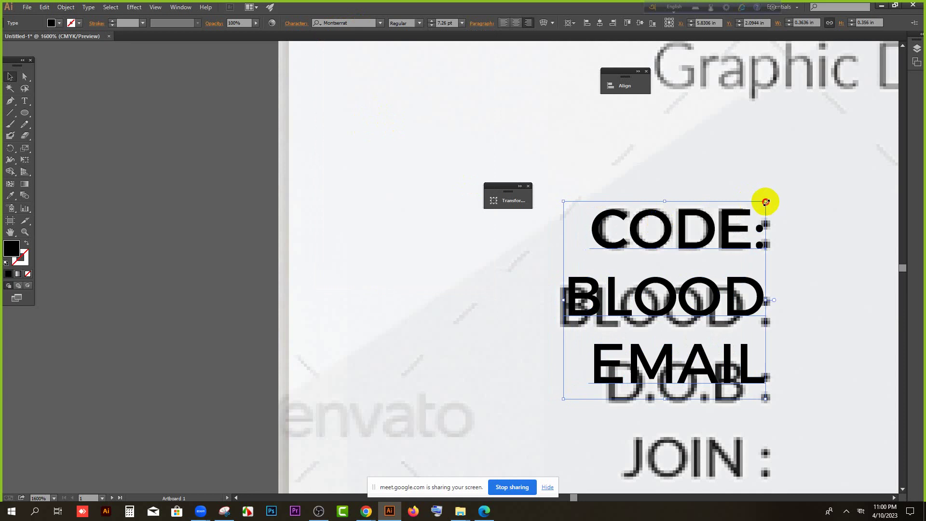
pyautogui.moveTo(766, 201); pyautogui.dragTo(762, 206)
# Set the label text's leading to 10 pt to match the line spacing of the reference labels.
pyautogui.scroll(-1, 640, 249)
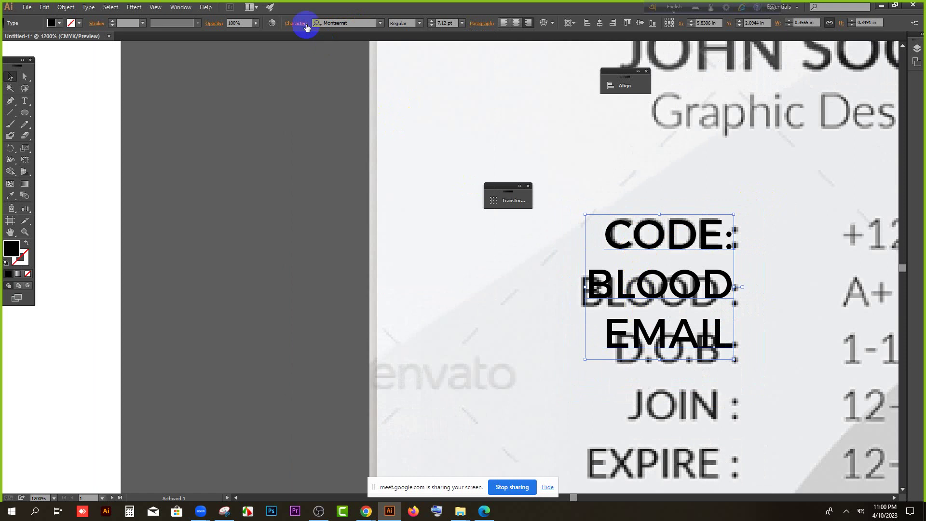
pyautogui.click(289, 24)
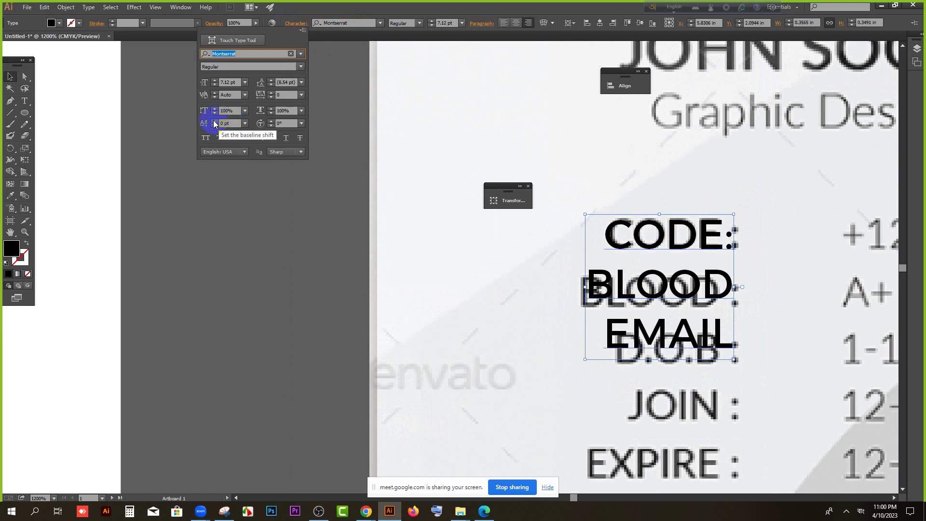
pyautogui.click(280, 82)
pyautogui.write('11')
pyautogui.press('Return')
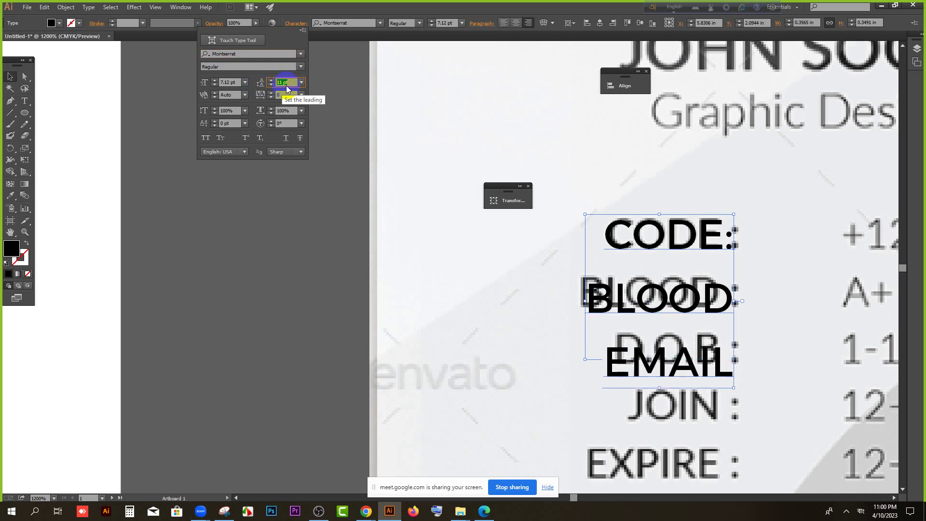
pyautogui.press('Down')
pyautogui.press('Down')
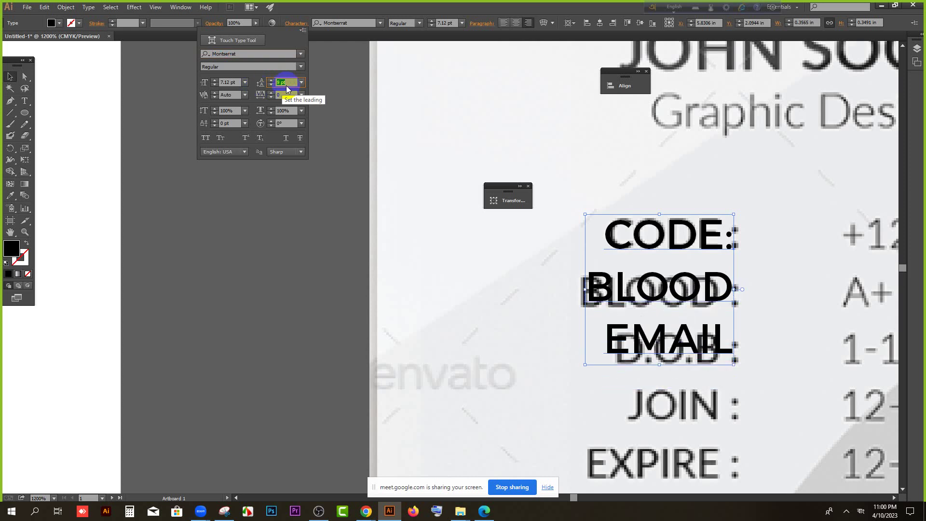
pyautogui.press('Up')
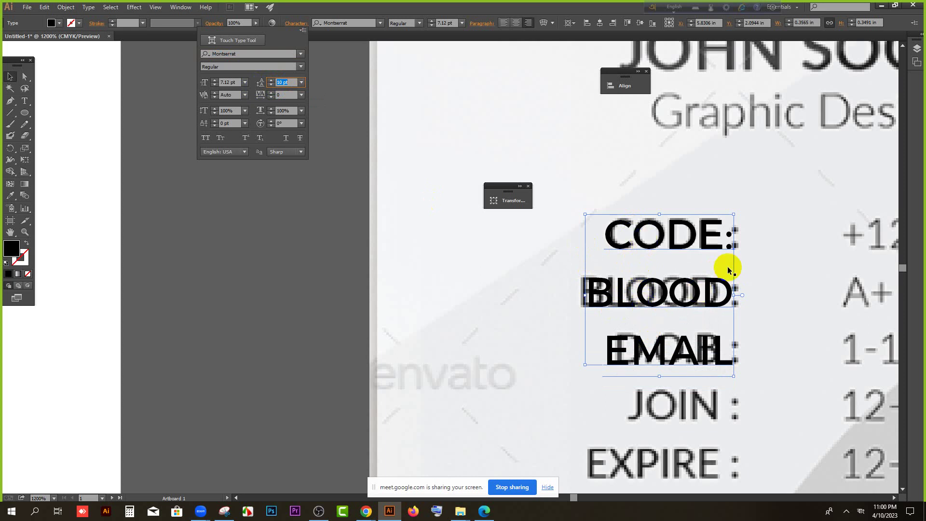
pyautogui.click(277, 270)
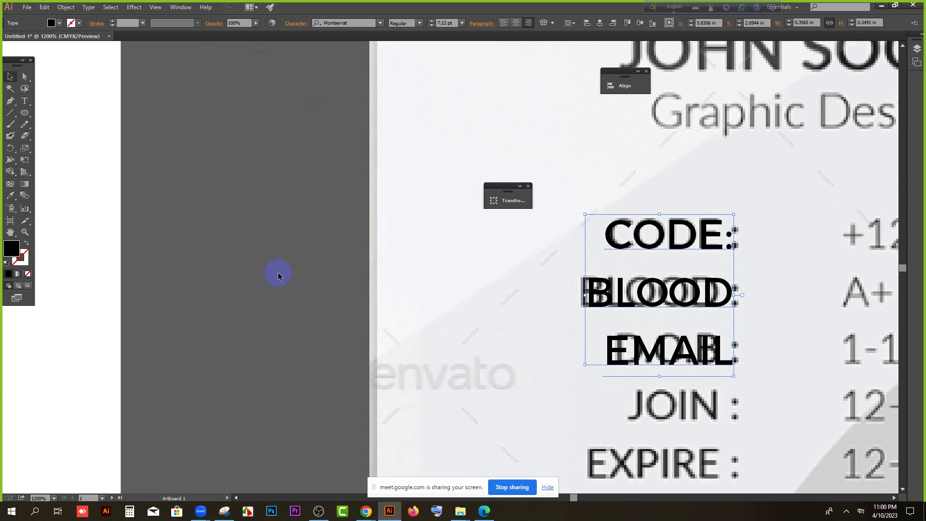
# Move the label text block back onto the card, below and left of the Graphic Designer line, and deselect it.
pyautogui.keyDown('alt'); pyautogui.scroll(-4, 695, 297); pyautogui.keyUp('alt')
pyautogui.moveTo(684, 302); pyautogui.dragTo(147, 309)
pyautogui.click(109, 340)
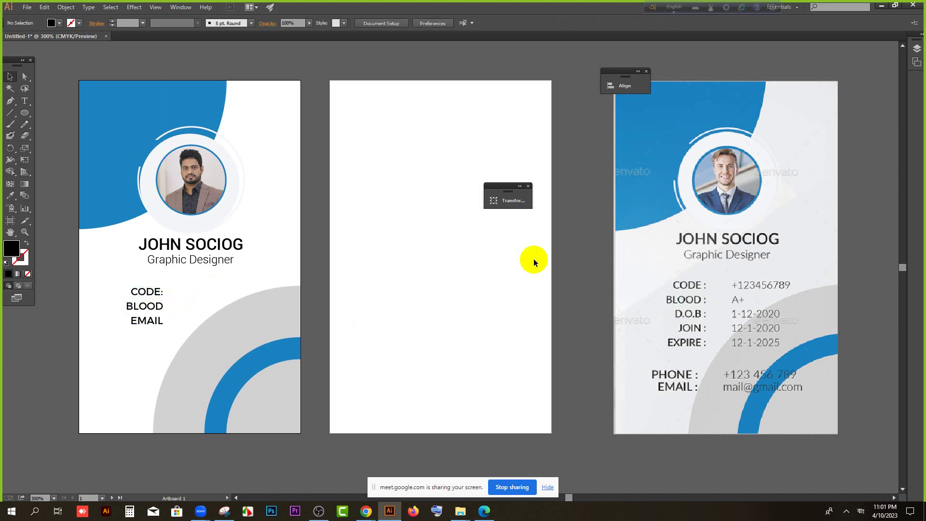
# Switch to Chrome and examine the back side of the ID card design in the GraphicRiver preview gallery.
pyautogui.keyDown('alt'); pyautogui.scroll(-2, 403, 247); pyautogui.keyUp('alt')
pyautogui.keyDown('alt'); pyautogui.scroll(1, 284, 259); pyautogui.keyUp('alt')
pyautogui.moveTo(202, 130); pyautogui.dragTo(385, 374)
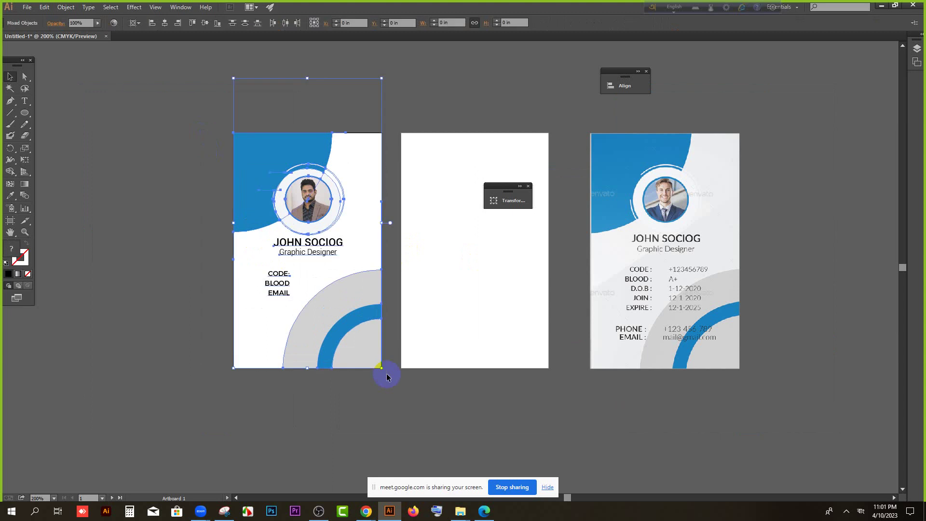
pyautogui.click(881, 13)
pyautogui.click(870, 7)
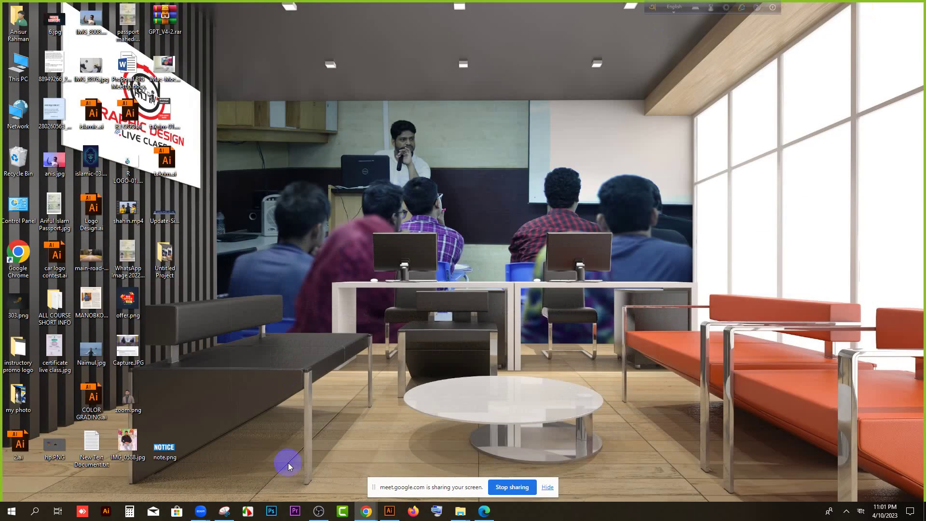
pyautogui.moveTo(368, 515)
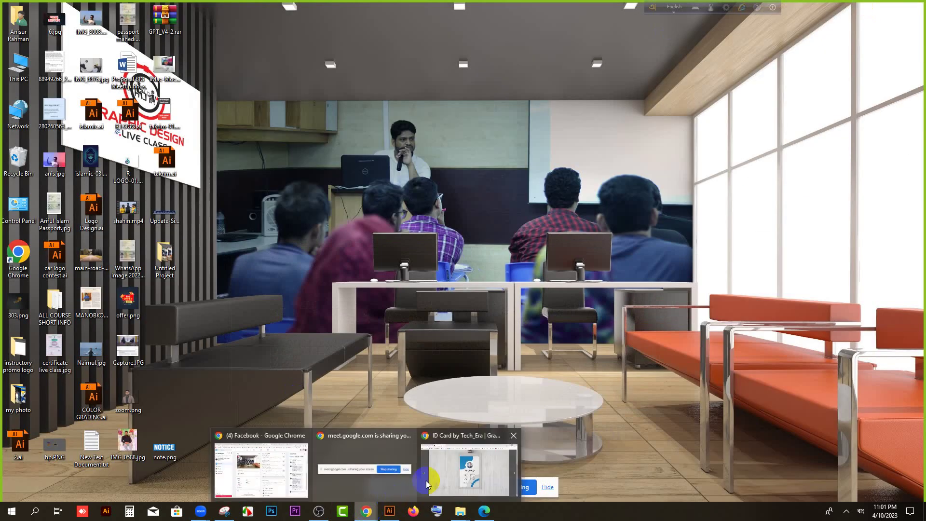
pyautogui.click(463, 476)
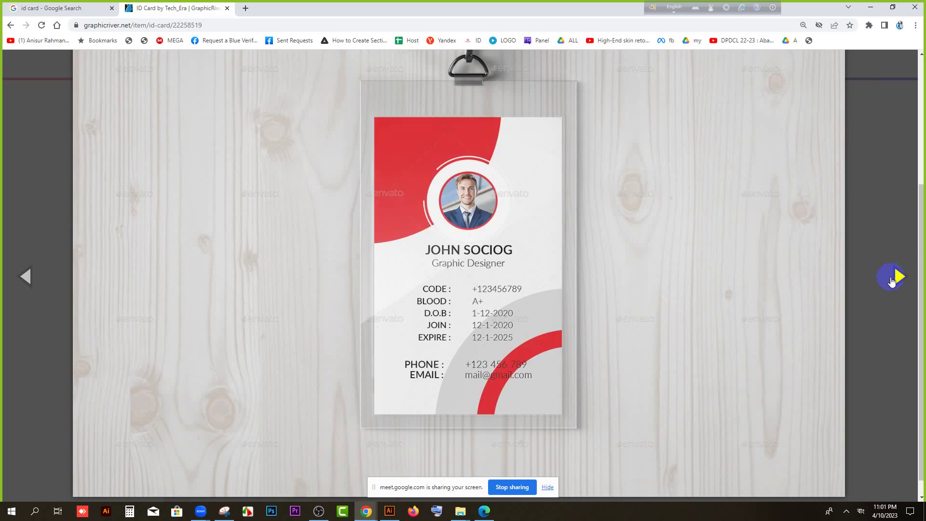
pyautogui.click(892, 282)
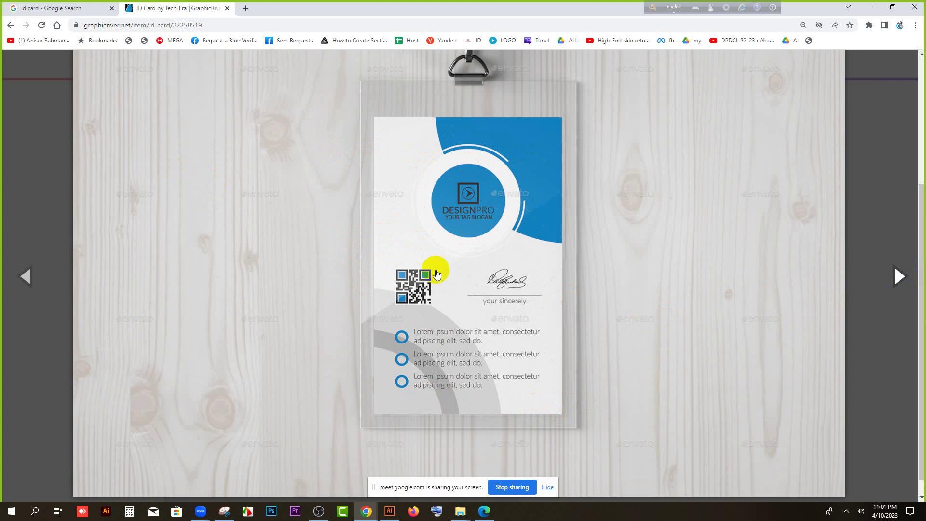
pyautogui.click(480, 218)
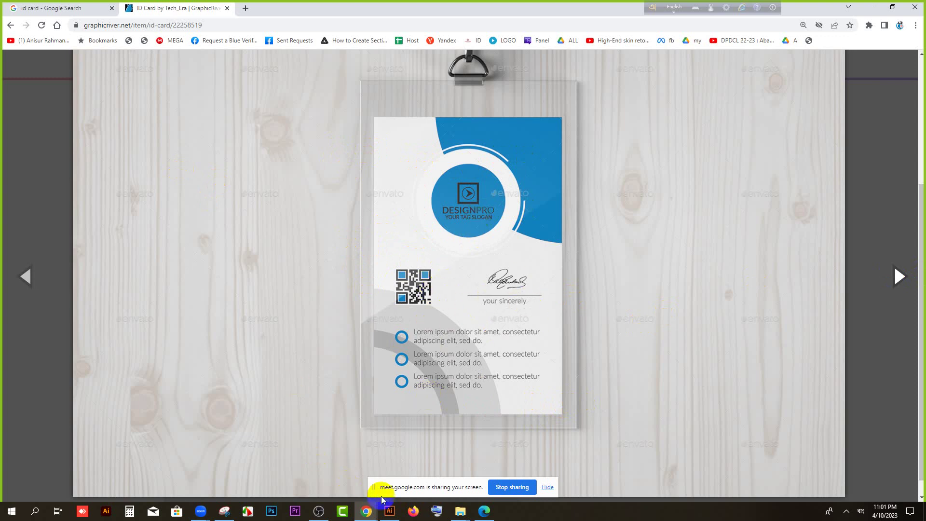
# Switch back to Illustrator and sketch a freehand signature about 0.71 in wide on the blank second artboard with the Pencil tool.
pyautogui.click(390, 511)
pyautogui.click(124, 170)
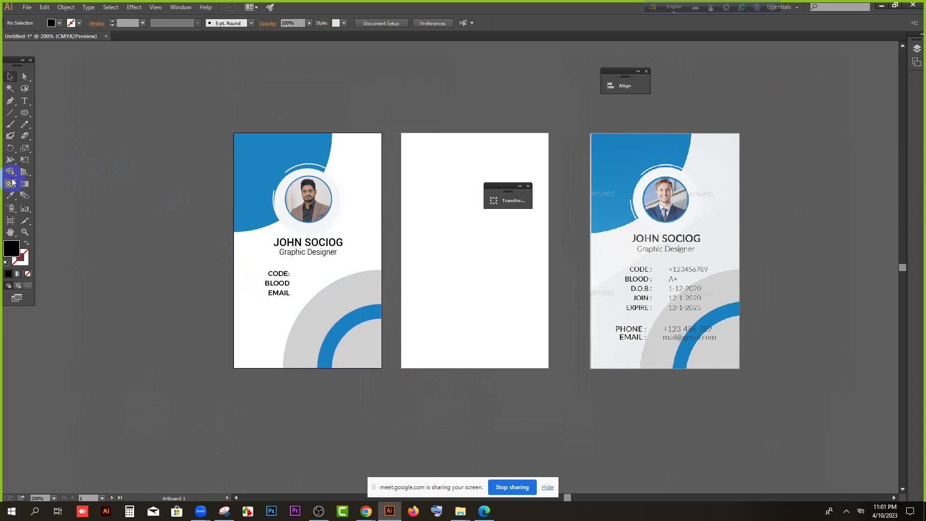
pyautogui.moveTo(24, 124); pyautogui.dragTo(51, 129)
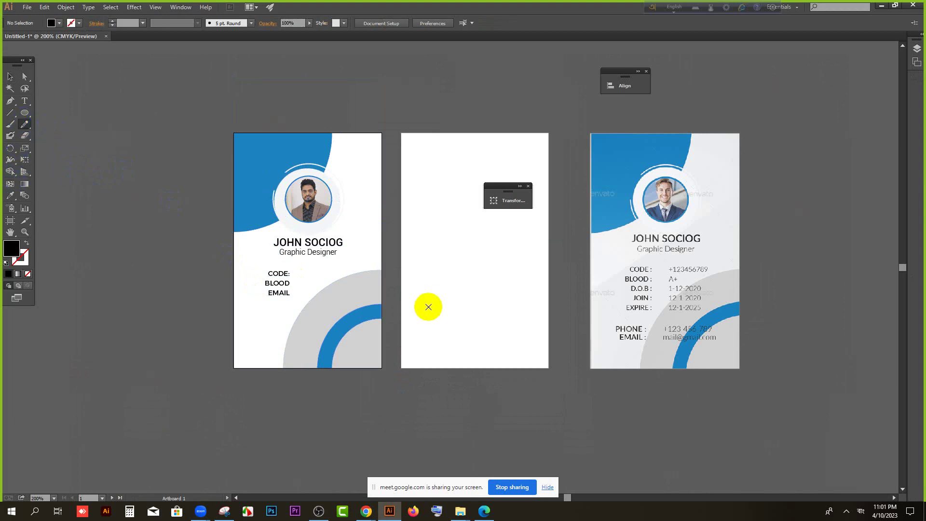
pyautogui.moveTo(426, 306); pyautogui.dragTo(466, 286)
# Give the signature path a 0.25 pt stroke, leaving isolation mode with the signature selected.
pyautogui.click(9, 76)
pyautogui.click(142, 23)
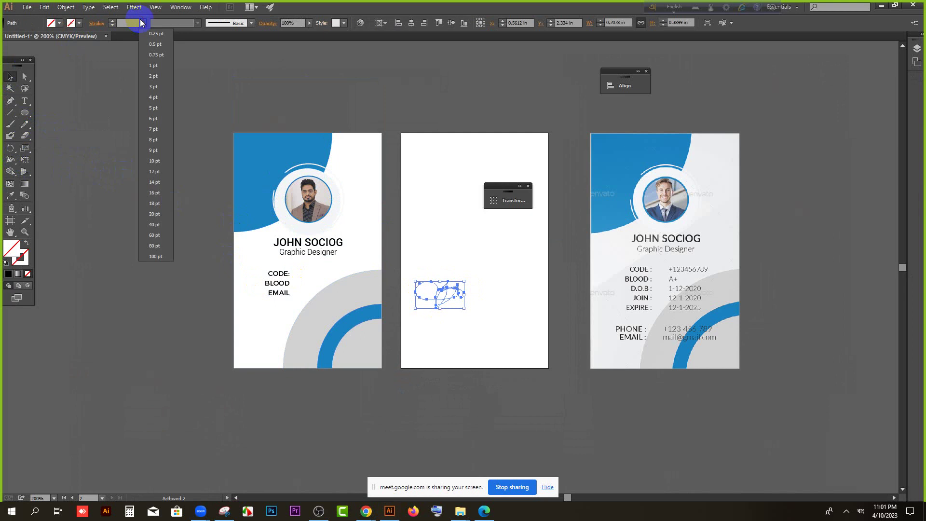
pyautogui.click(153, 32)
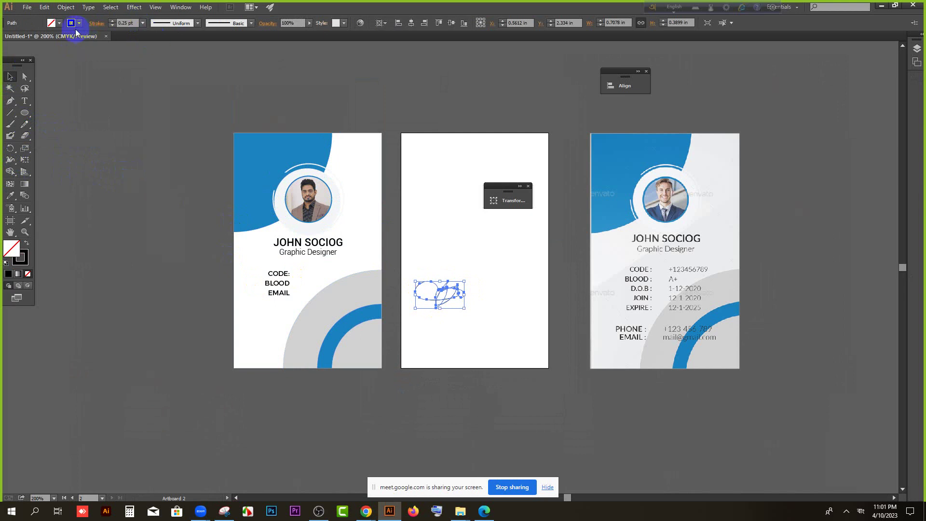
pyautogui.doubleClick(116, 133)
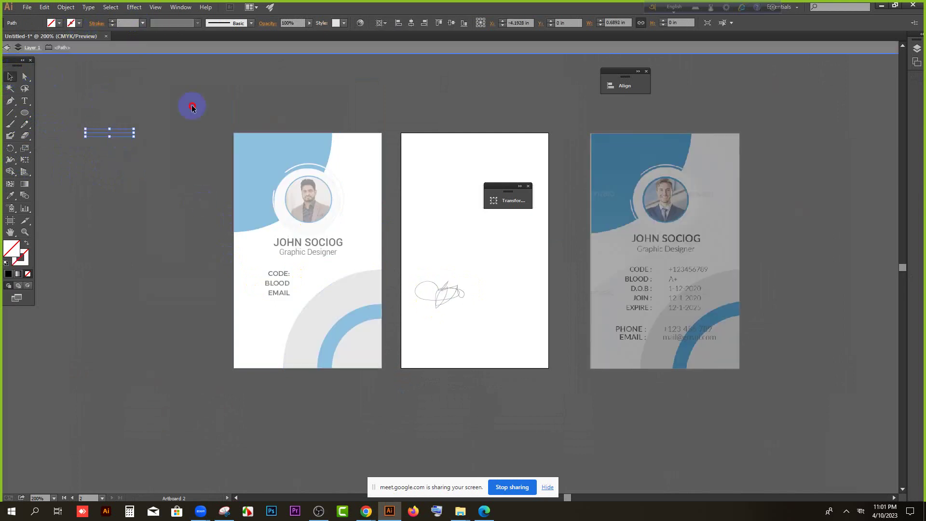
pyautogui.doubleClick(397, 287)
pyautogui.click(436, 289)
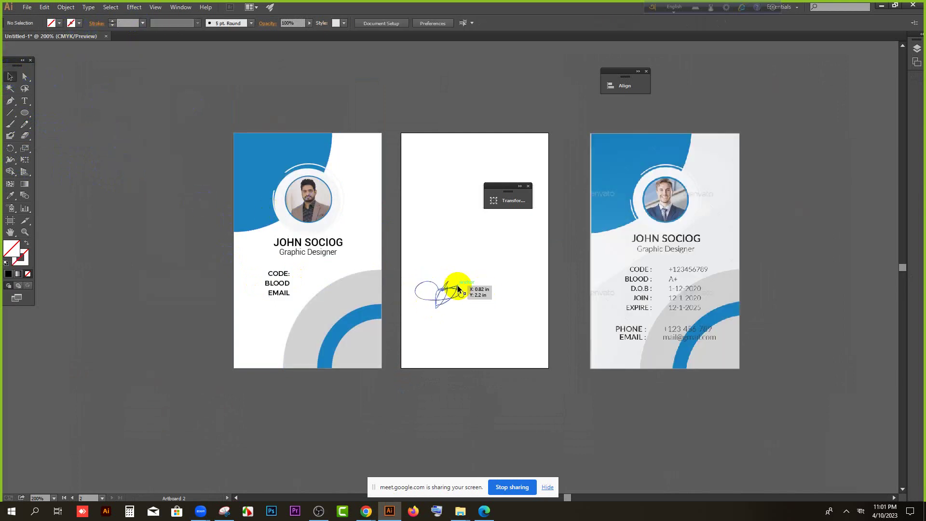
# Expand the signature's fill and stroke into outlined shapes and deselect it.
pyautogui.click(67, 7)
pyautogui.click(91, 110)
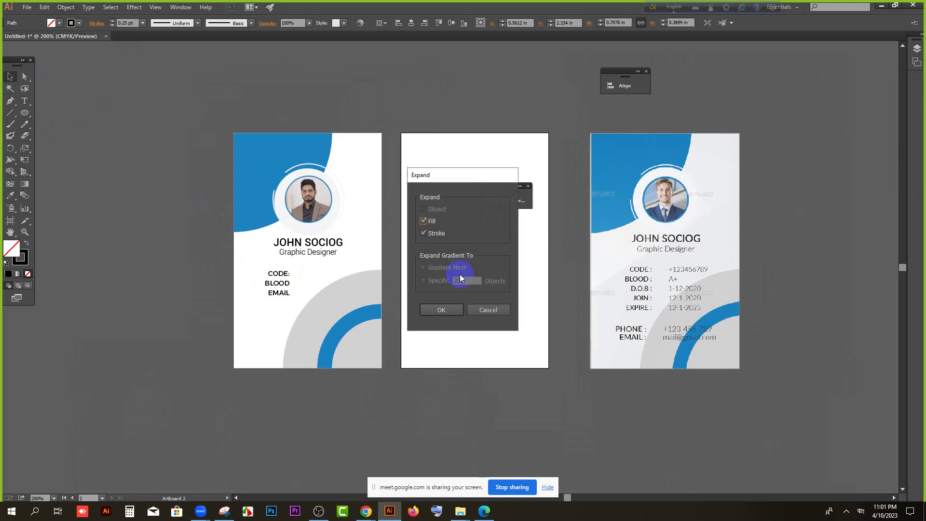
pyautogui.click(440, 310)
pyautogui.click(487, 424)
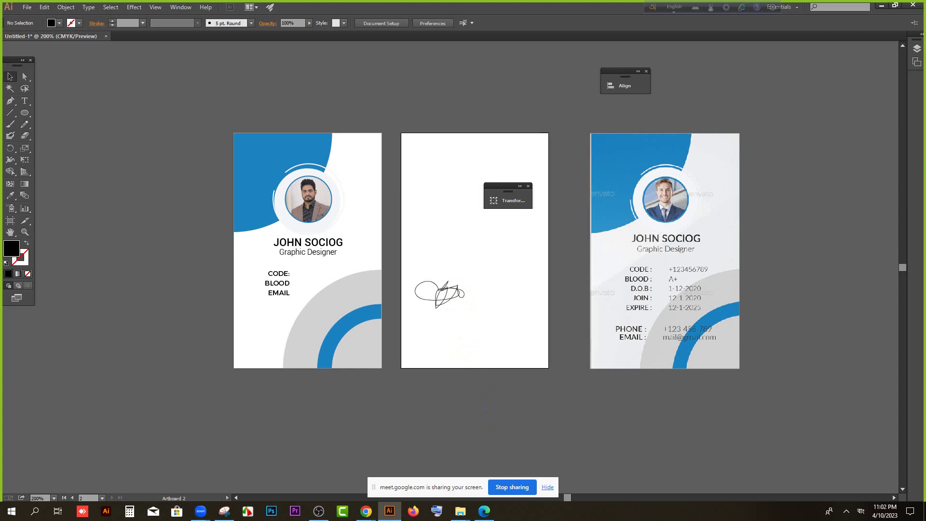
# Align the portrait photo, its pale circle and the outer arcs on their horizontal and vertical centers.
pyautogui.moveTo(190, 118); pyautogui.dragTo(393, 374)
pyautogui.click(428, 423)
pyautogui.scroll(1, 175, 250)
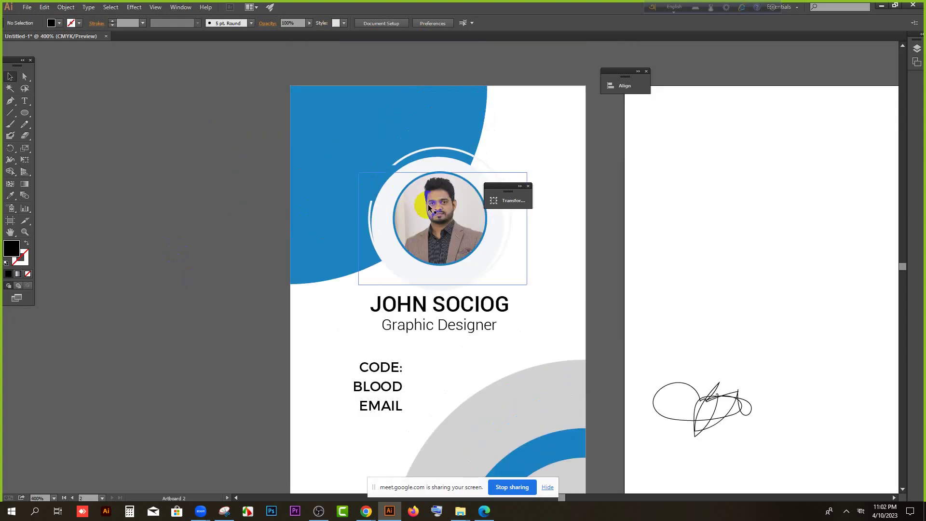
pyautogui.scroll(1, 493, 248)
pyautogui.scroll(1, 511, 271)
pyautogui.scroll(1, 511, 271)
pyautogui.moveTo(507, 252); pyautogui.dragTo(502, 259)
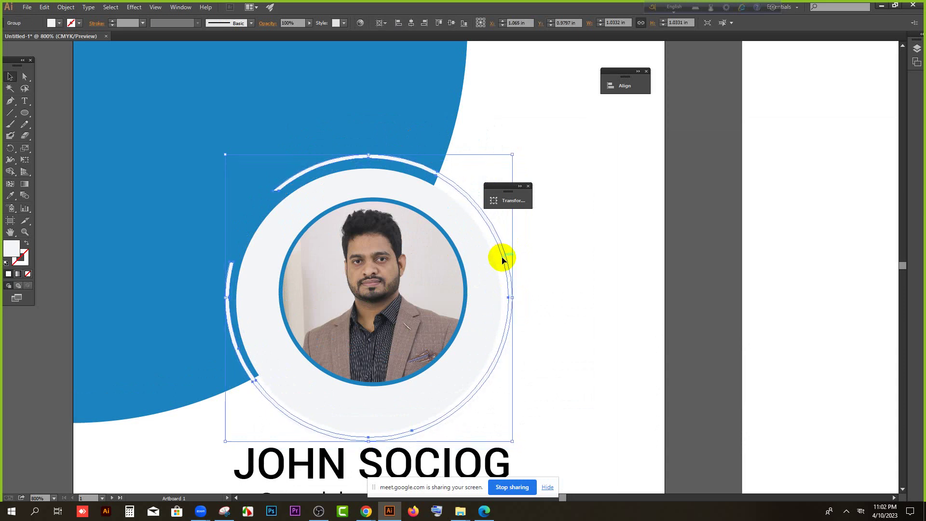
pyautogui.click(572, 260)
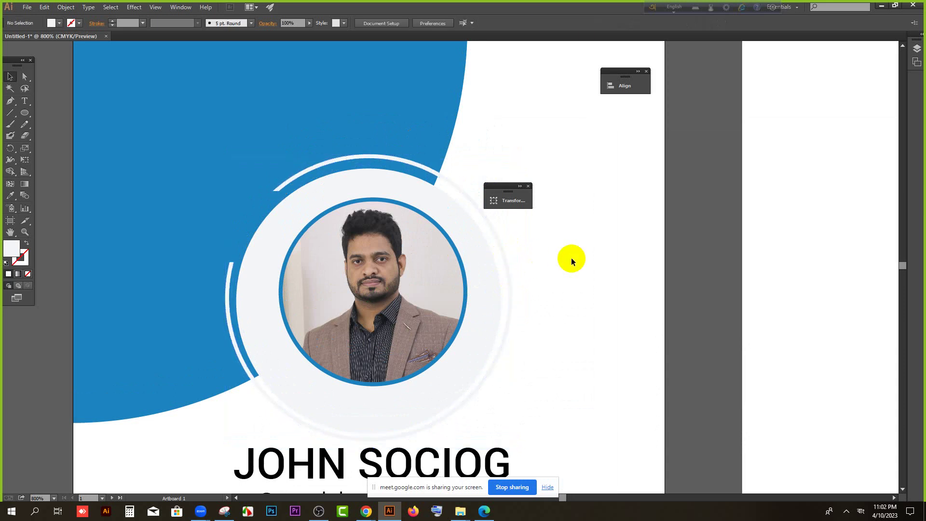
pyautogui.moveTo(536, 357); pyautogui.dragTo(391, 301)
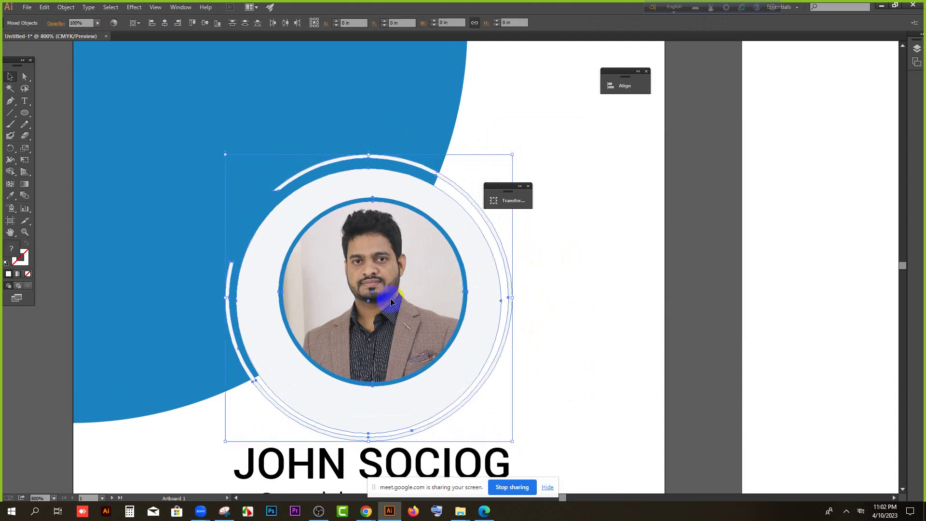
pyautogui.click(206, 24)
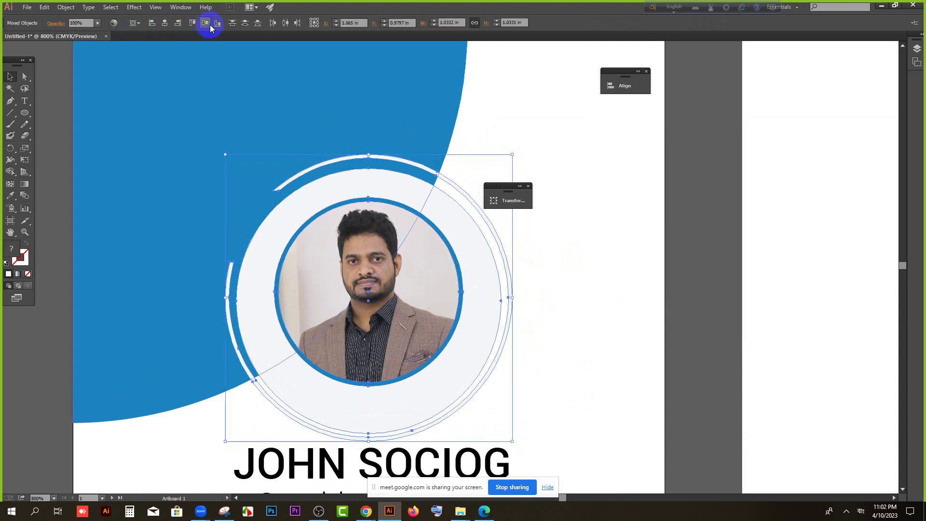
pyautogui.click(207, 23)
# Move the aligned portrait and its rings back up over the blue corner shape, just above the name.
pyautogui.scroll(-3, 393, 245)
pyautogui.scroll(-1, 406, 384)
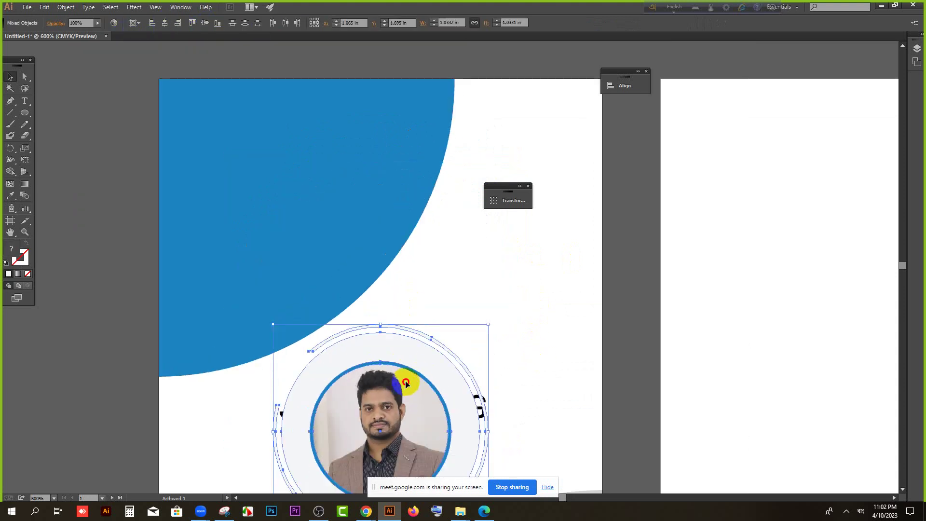
pyautogui.moveTo(406, 383); pyautogui.dragTo(406, 221)
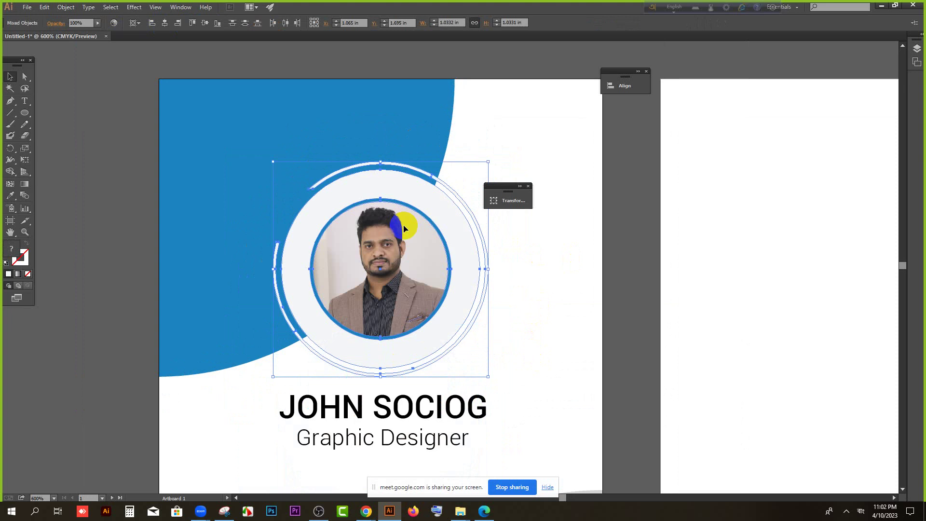
pyautogui.click(501, 243)
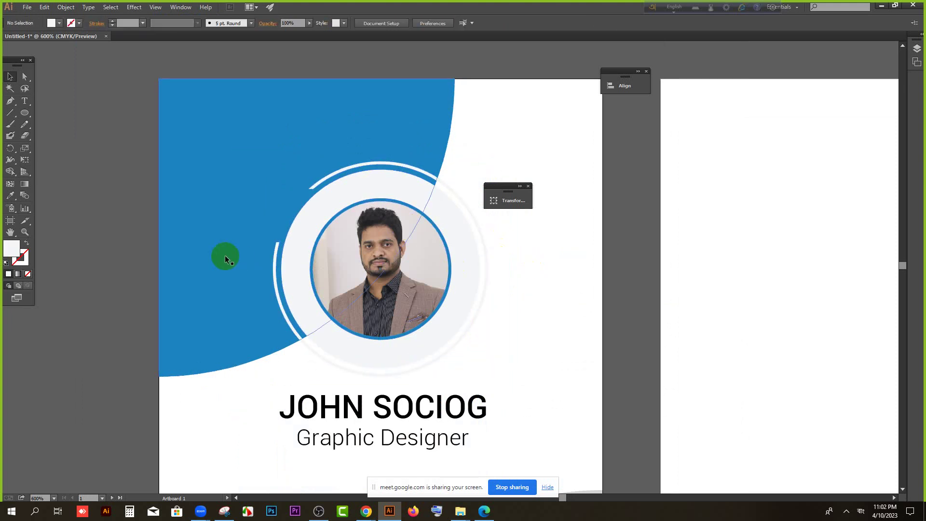
# Move the signature off the second artboard to the empty canvas below the cards.
pyautogui.scroll(-4, 223, 257)
pyautogui.scroll(-1, 218, 249)
pyautogui.moveTo(407, 309)
pyautogui.mouseDown()
pyautogui.moveTo(407, 361)
pyautogui.moveTo(350, 446)
pyautogui.mouseUp()
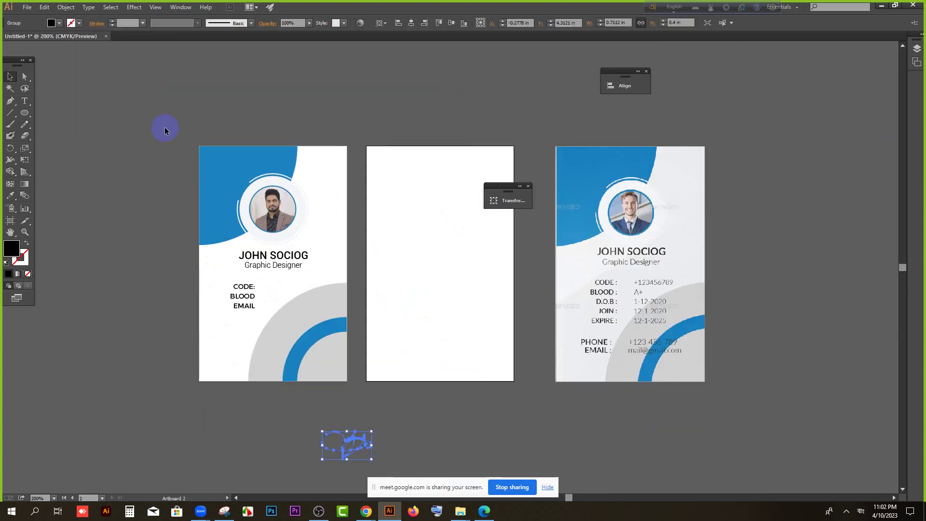
pyautogui.click(344, 378)
# Group all of the front card's artwork and place a copy of the group exactly over the blank second artboard.
pyautogui.moveTo(203, 99); pyautogui.dragTo(317, 124)
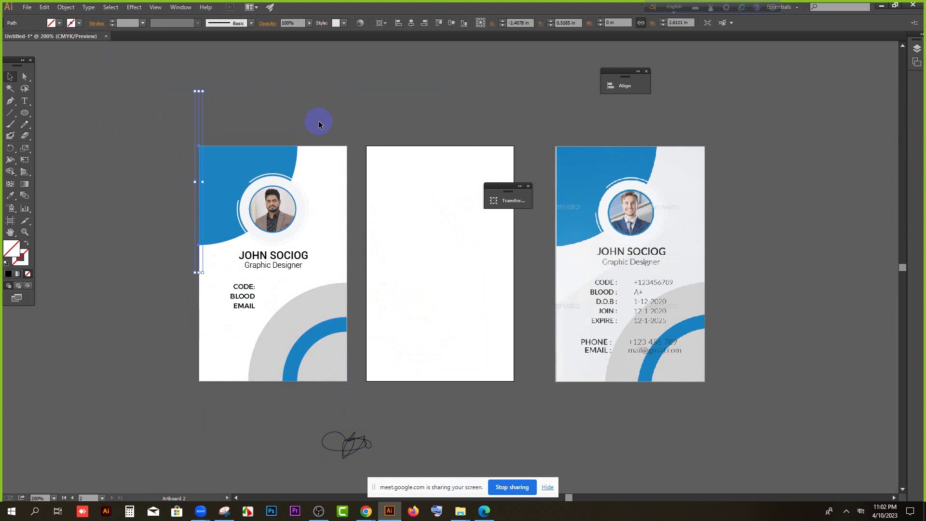
pyautogui.moveTo(141, 82); pyautogui.dragTo(363, 391)
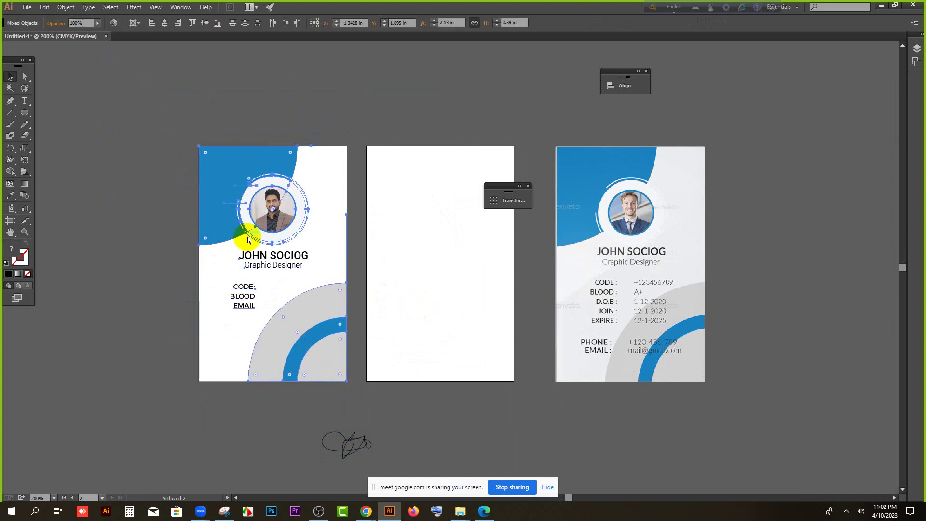
pyautogui.hotkey('ctrl', 'g')
pyautogui.moveTo(221, 203); pyautogui.dragTo(386, 207)
# Reflect the copied card group across the vertical axis with the preview on.
pyautogui.rightClick(386, 208)
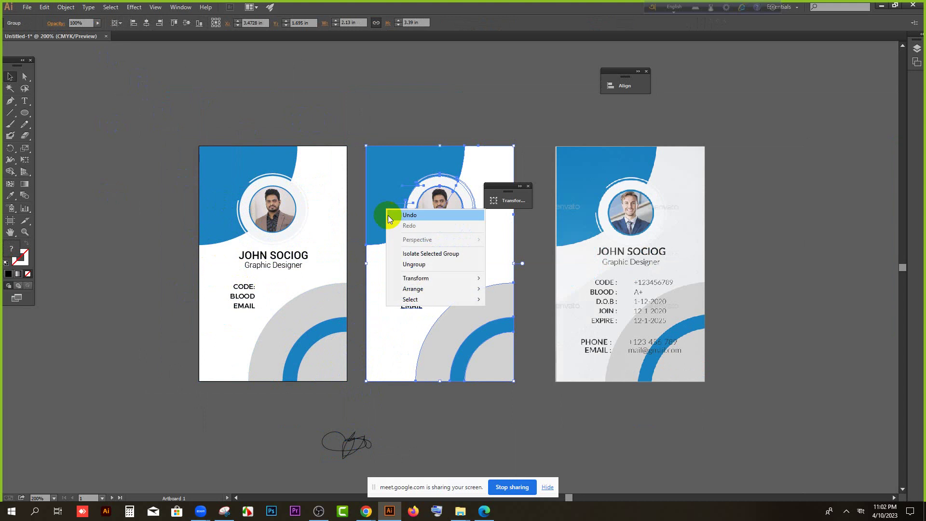
pyautogui.moveTo(416, 284)
pyautogui.click(510, 313)
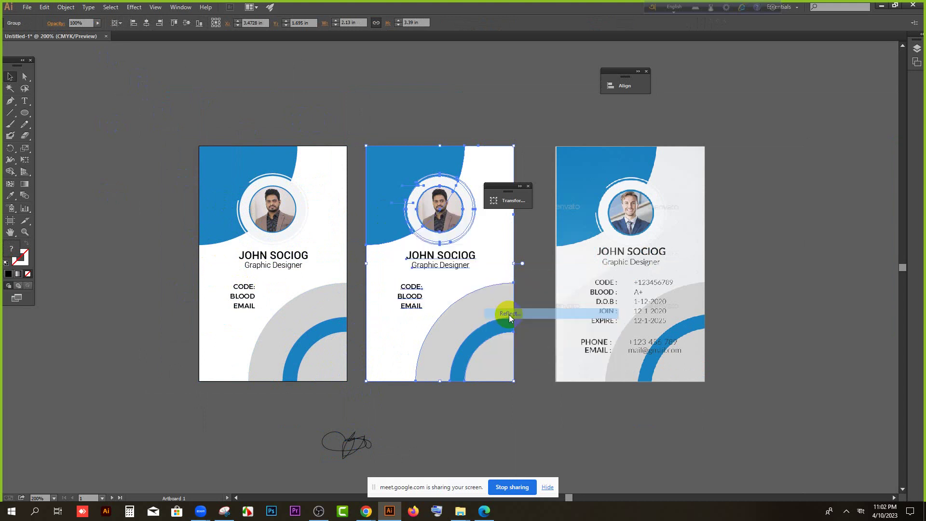
pyautogui.click(643, 379)
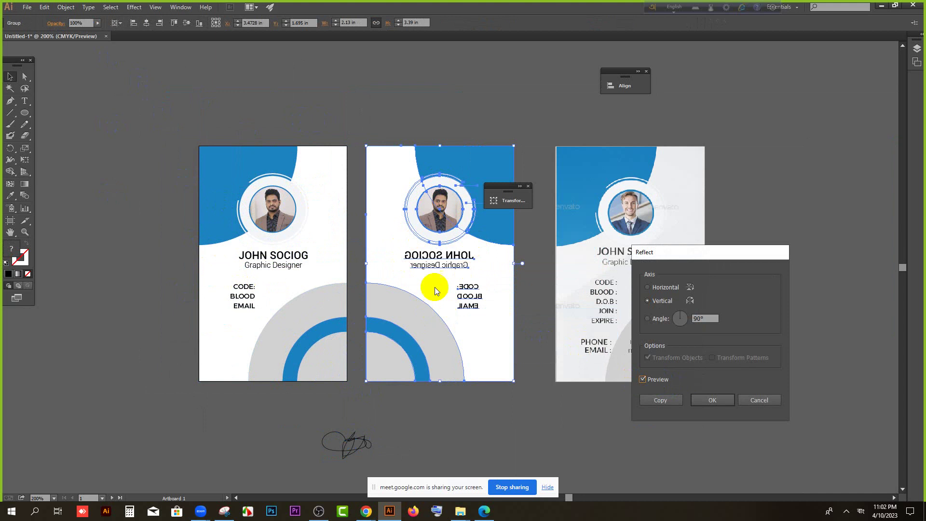
pyautogui.click(711, 400)
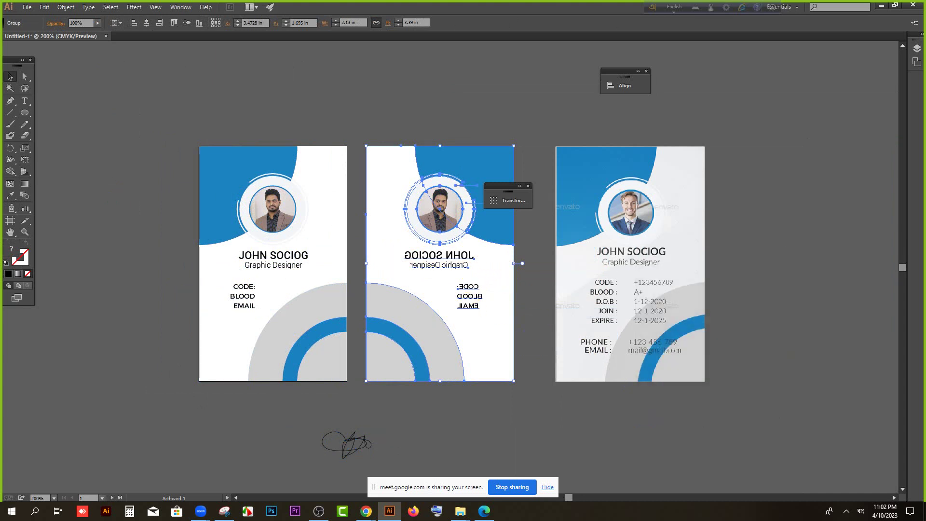
# Switch to Zoom, start the personal meeting past the upgrade offer, and minimize the Zoom window.
pyautogui.hotkey('alt', 'Tab')
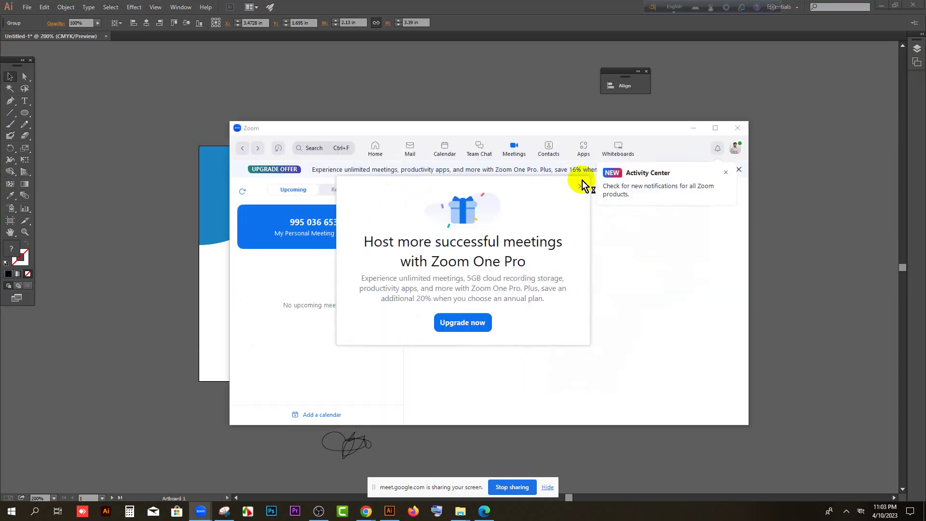
pyautogui.click(582, 185)
pyautogui.click(438, 255)
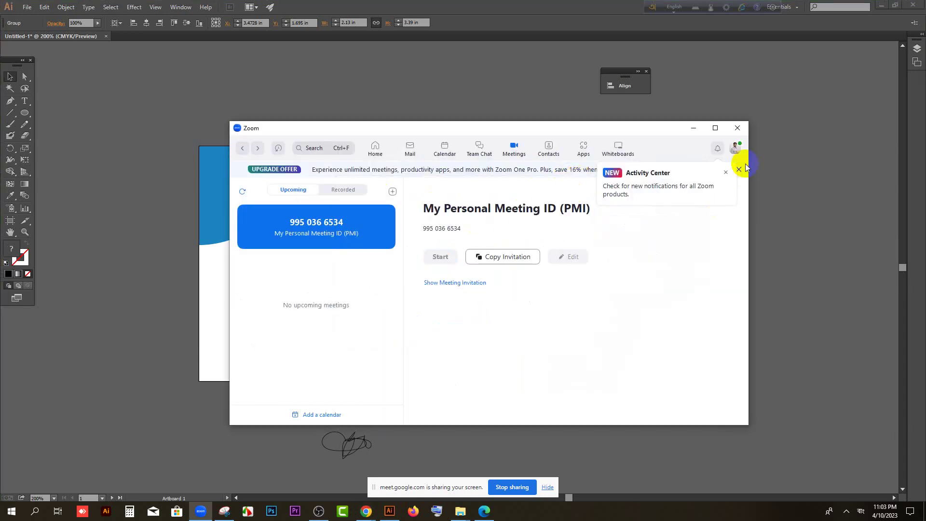
pyautogui.click(695, 129)
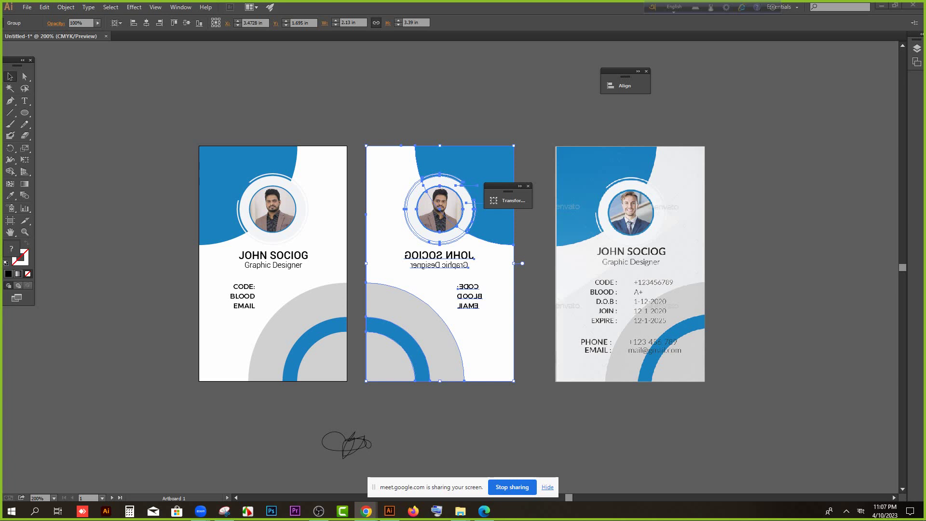
pyautogui.hotkey('alt', 'Tab')
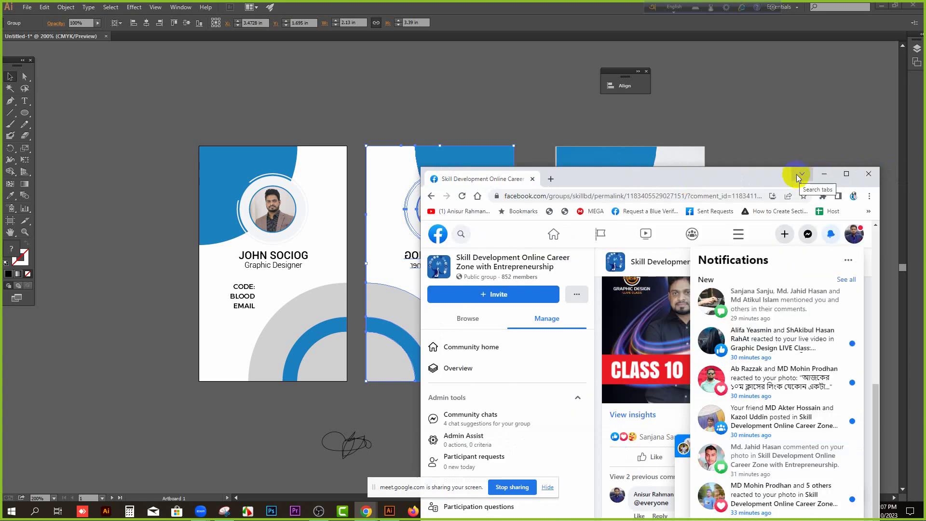
pyautogui.moveTo(796, 175); pyautogui.dragTo(924, 183)
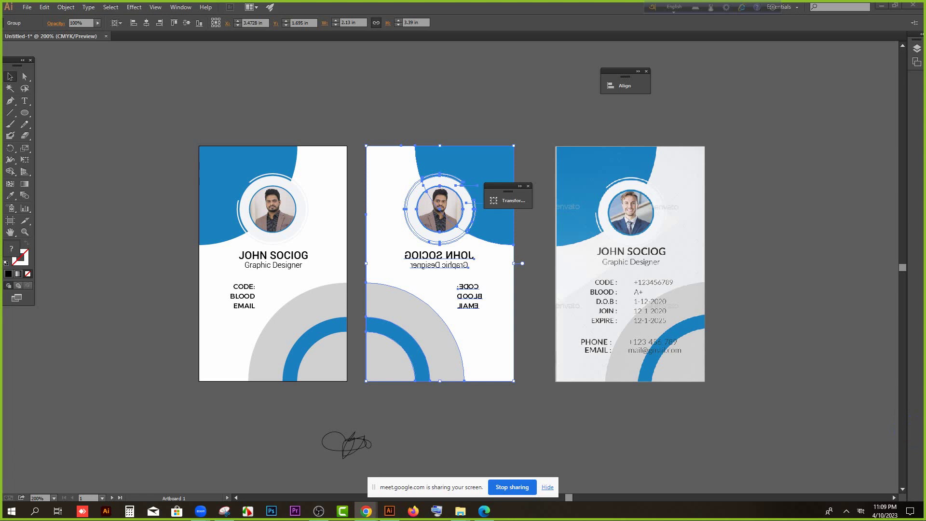
pyautogui.click(884, 510)
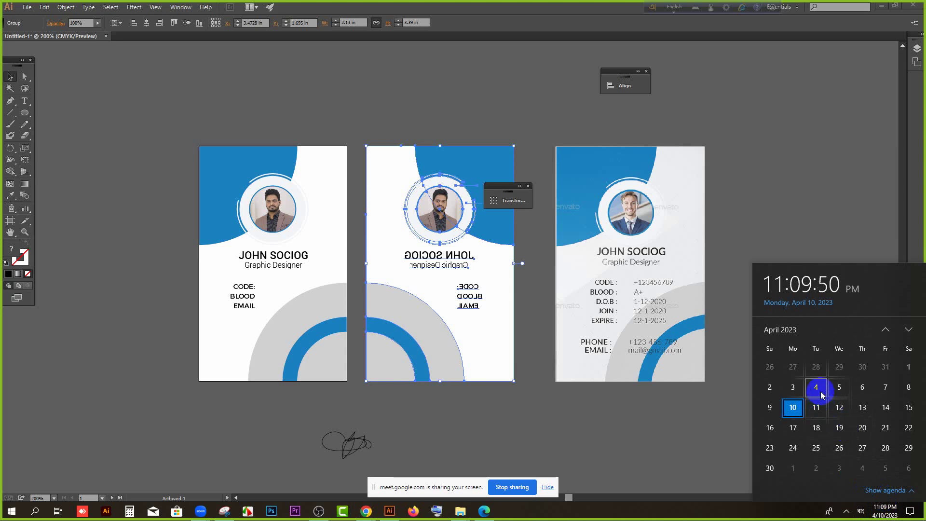
pyautogui.click(842, 409)
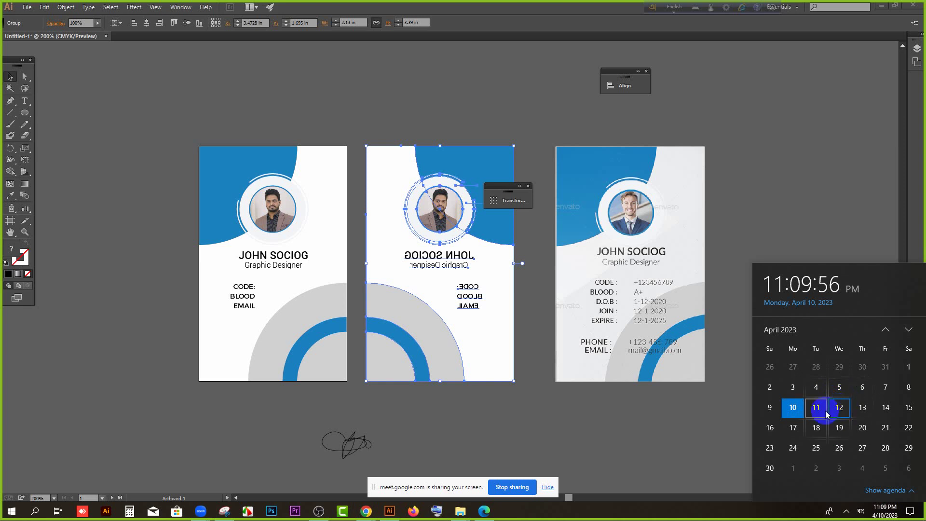
pyautogui.click(796, 426)
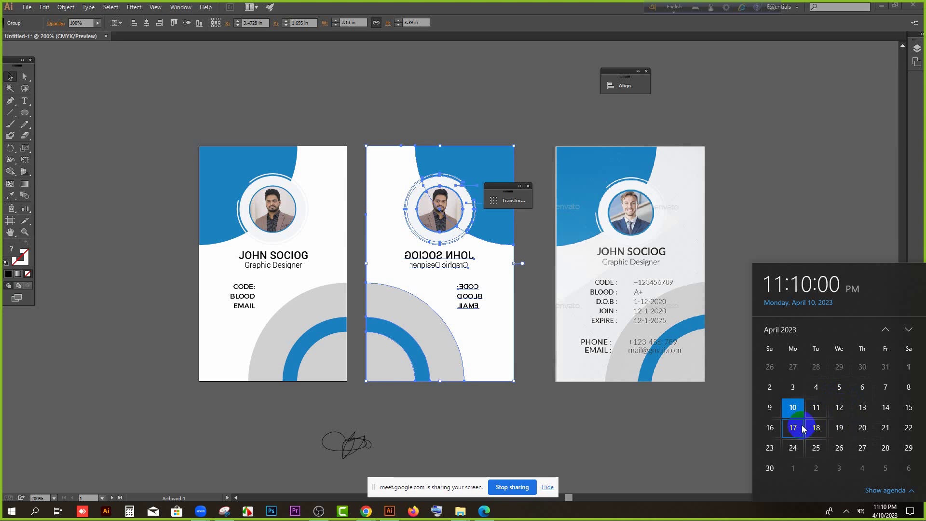
pyautogui.click(798, 410)
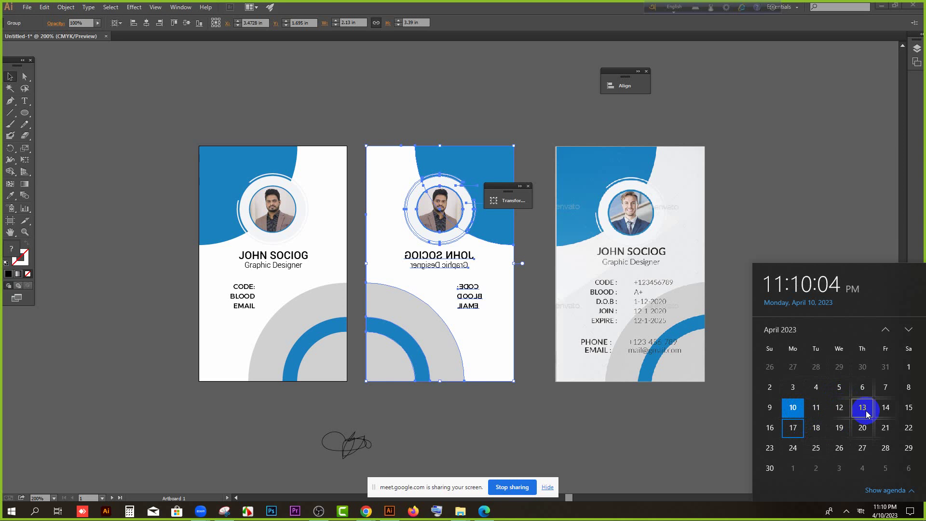
pyautogui.click(791, 411)
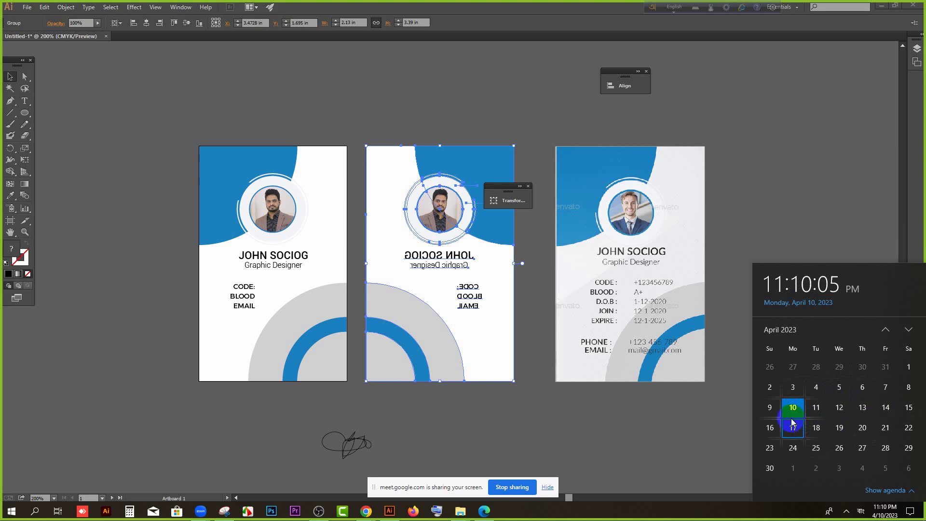
pyautogui.click(839, 410)
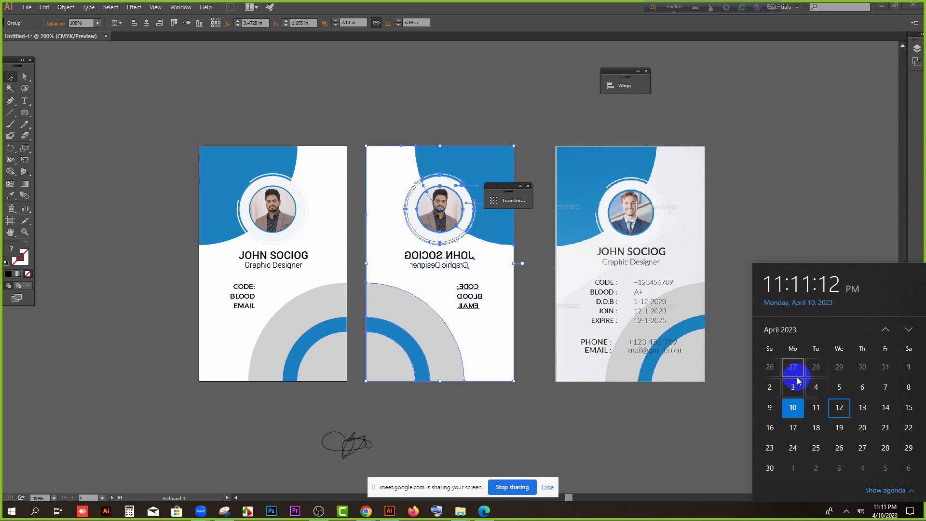
# Switch to OBS and stop both the live stream and the recording.
pyautogui.click(320, 511)
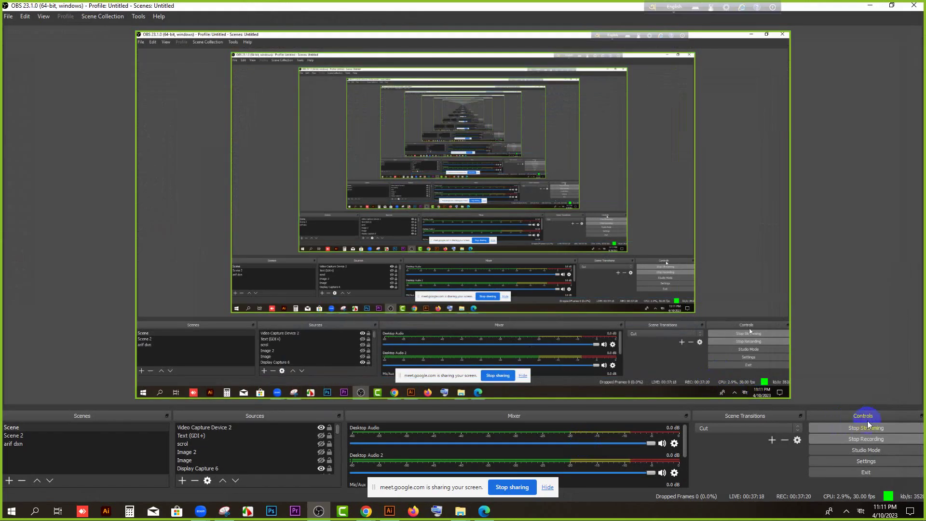
pyautogui.click(868, 426)
pyautogui.click(871, 438)
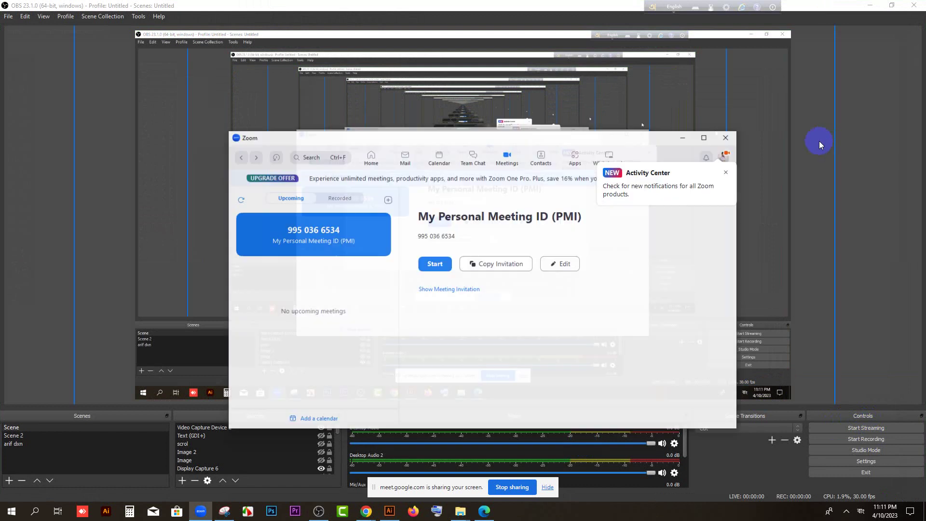
# Close the Zoom window and switch to Snipping Tool with the ID card reference capture.
pyautogui.click(733, 128)
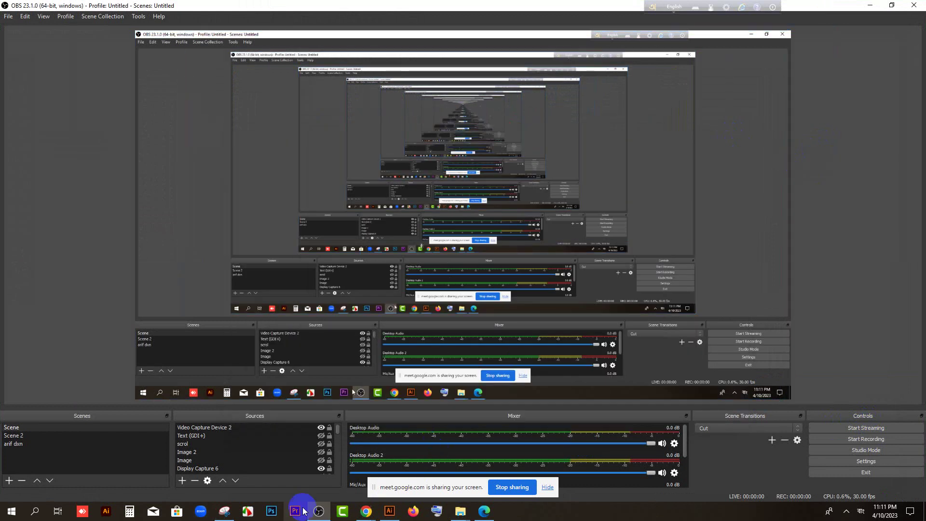
pyautogui.click(225, 511)
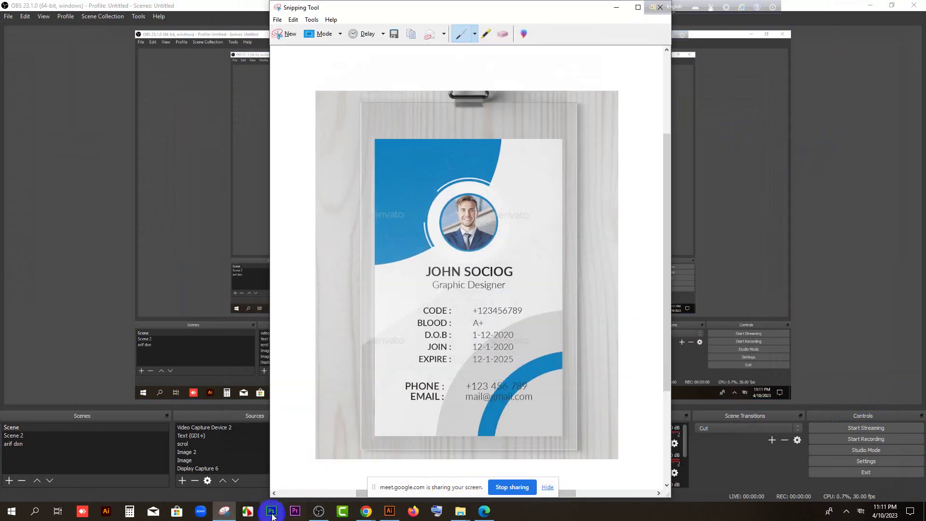